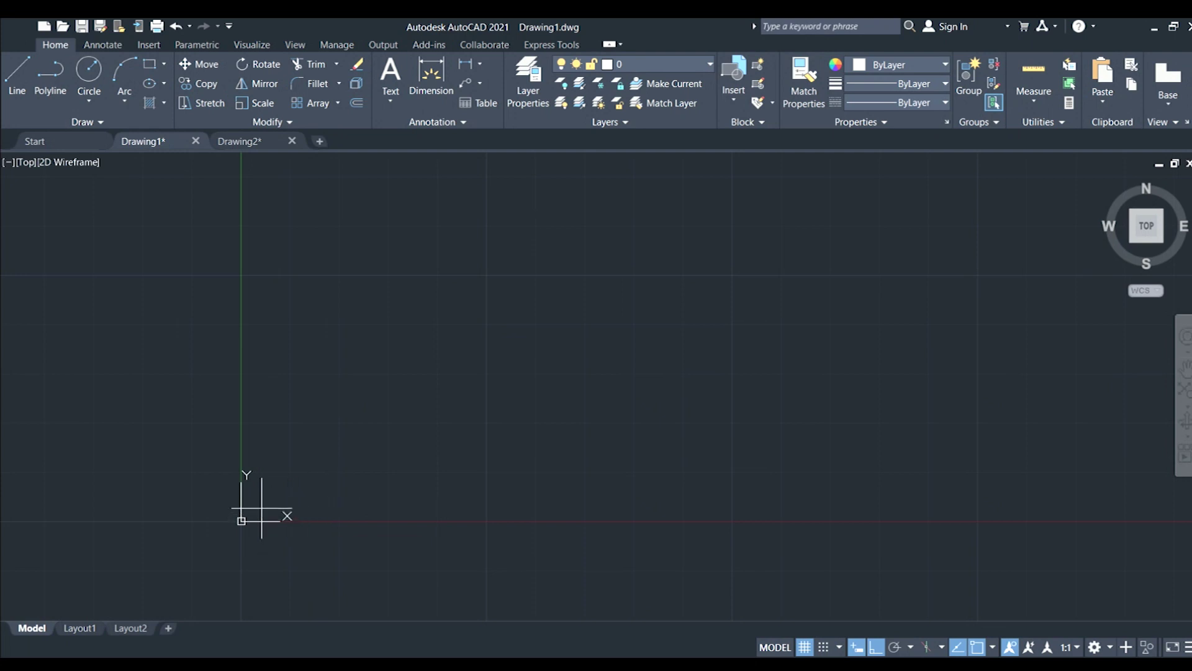
Step: Draw a 45-unit horizontal line along the X axis and a 40-unit vertical line along the Y axis, both from the origin
left_click(242, 520)
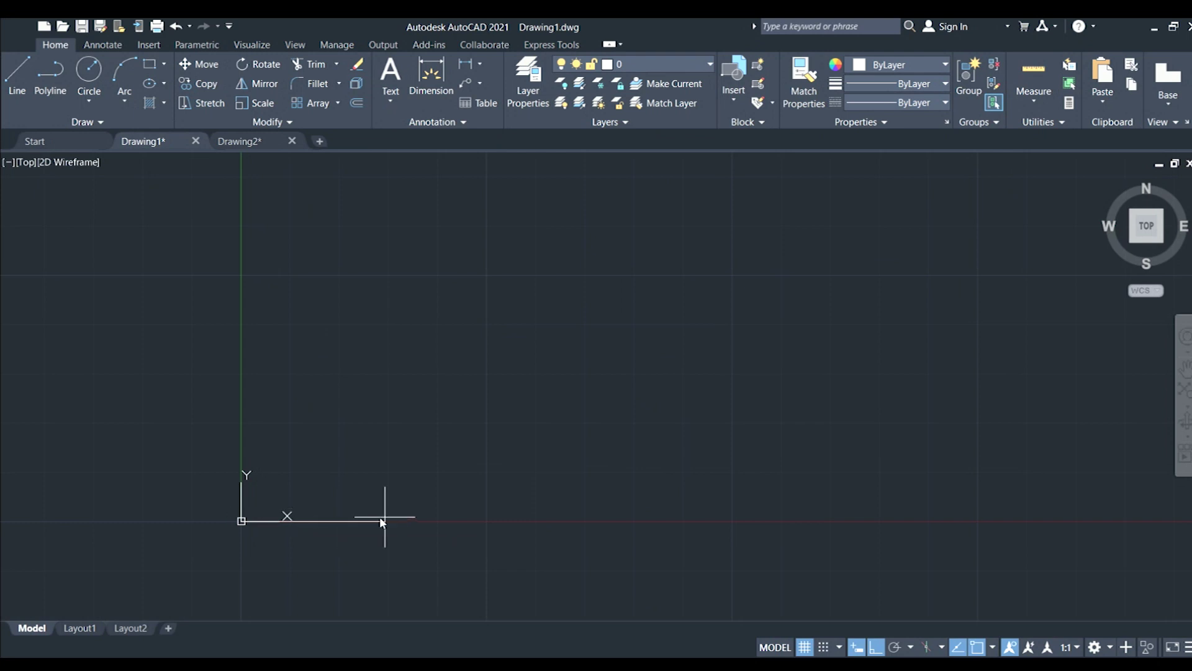
type("45")
key("Return")
key("Return")
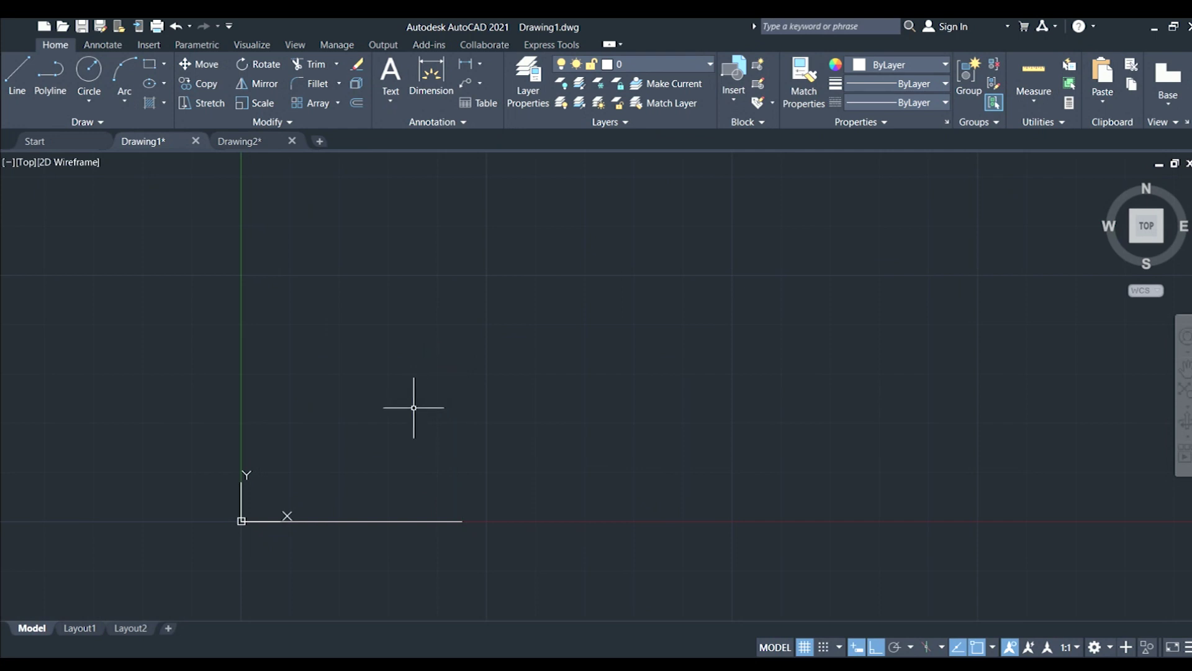
left_click(274, 501)
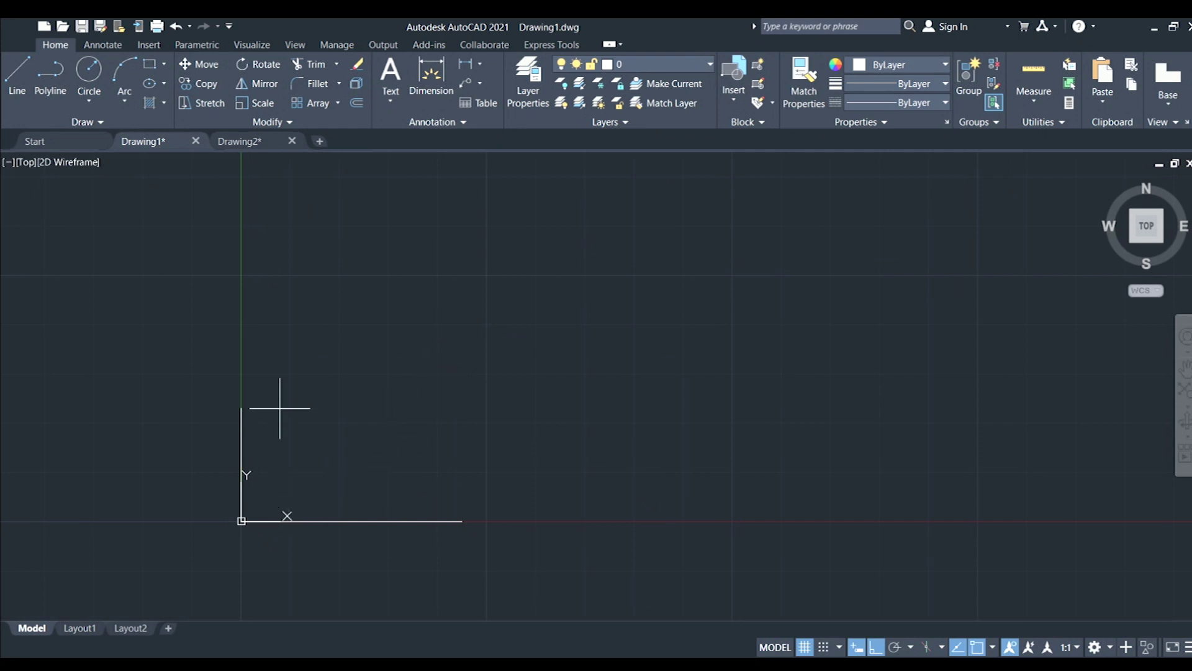
type("40")
key("Return")
key("Return")
scroll(456, 526, "up", 2)
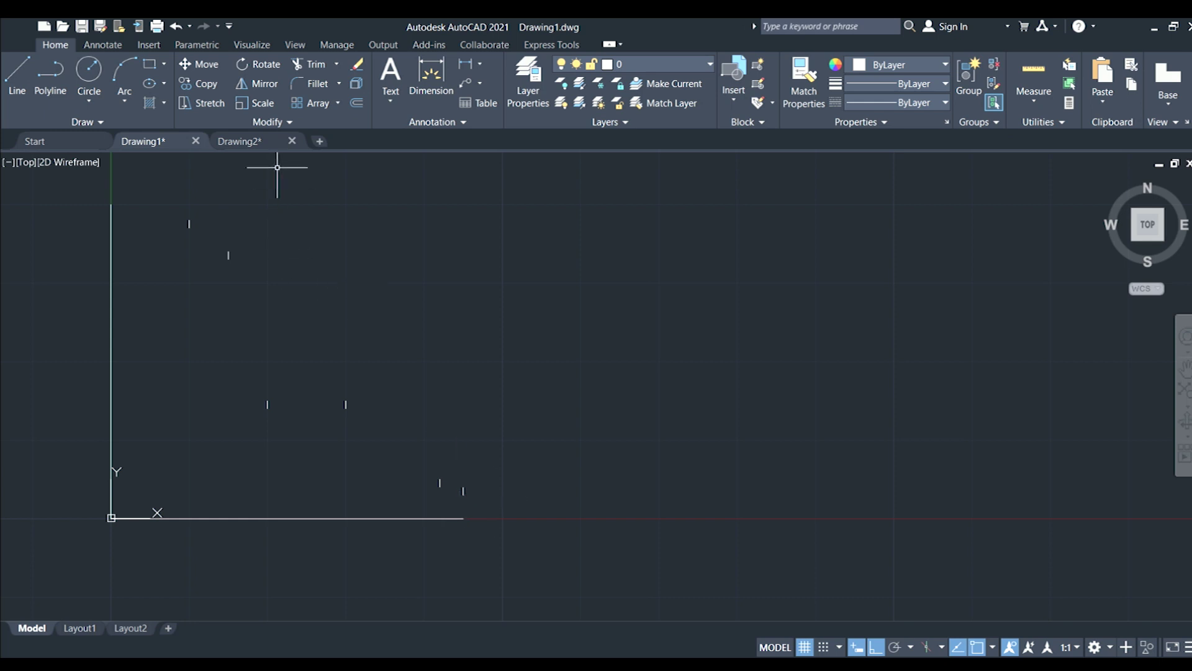
Step: In Drawing2, mark the first profile points with short vertical tick lines, starting on the Y axis
left_click(254, 143)
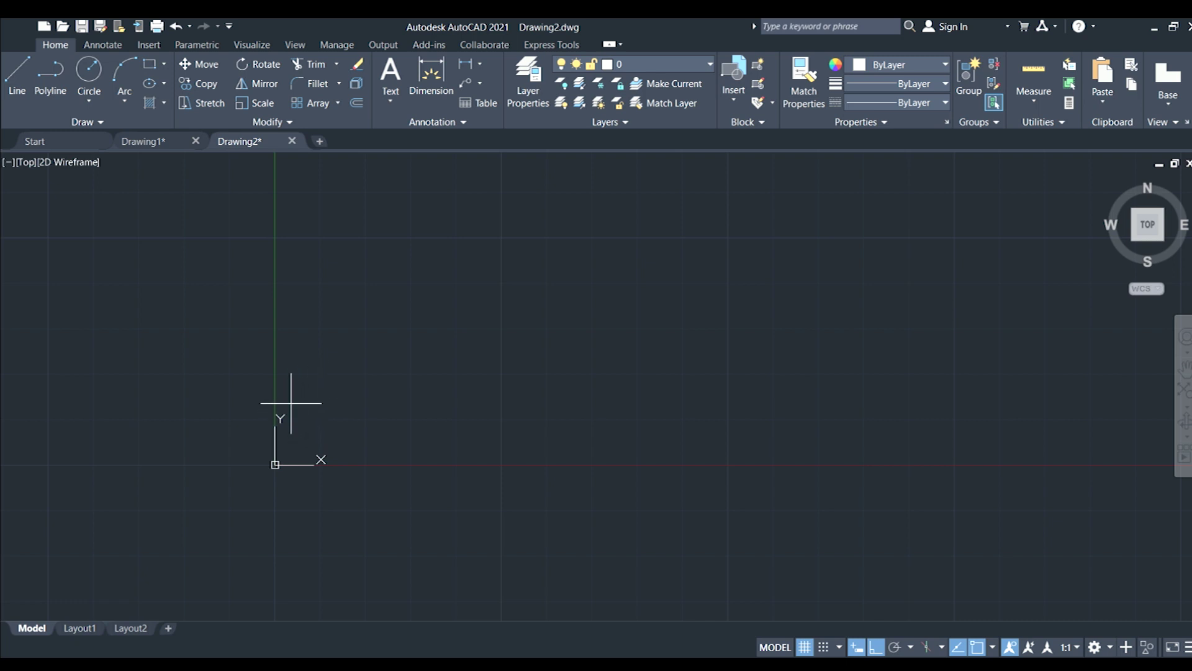
key("Return")
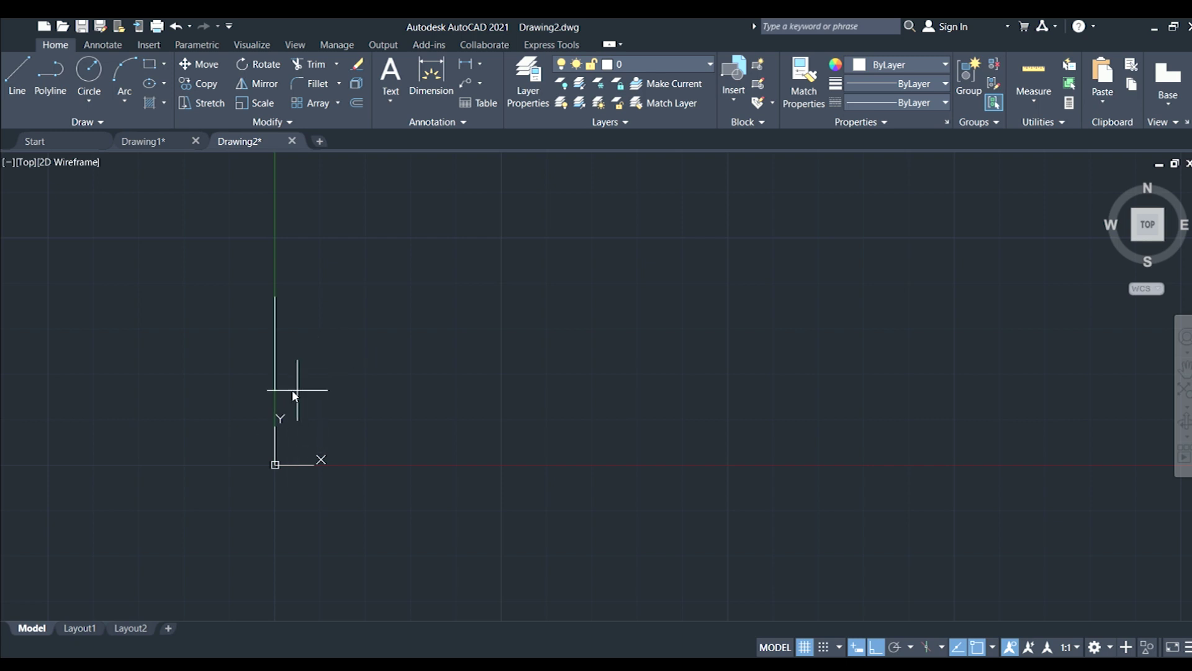
key("ctrl+z")
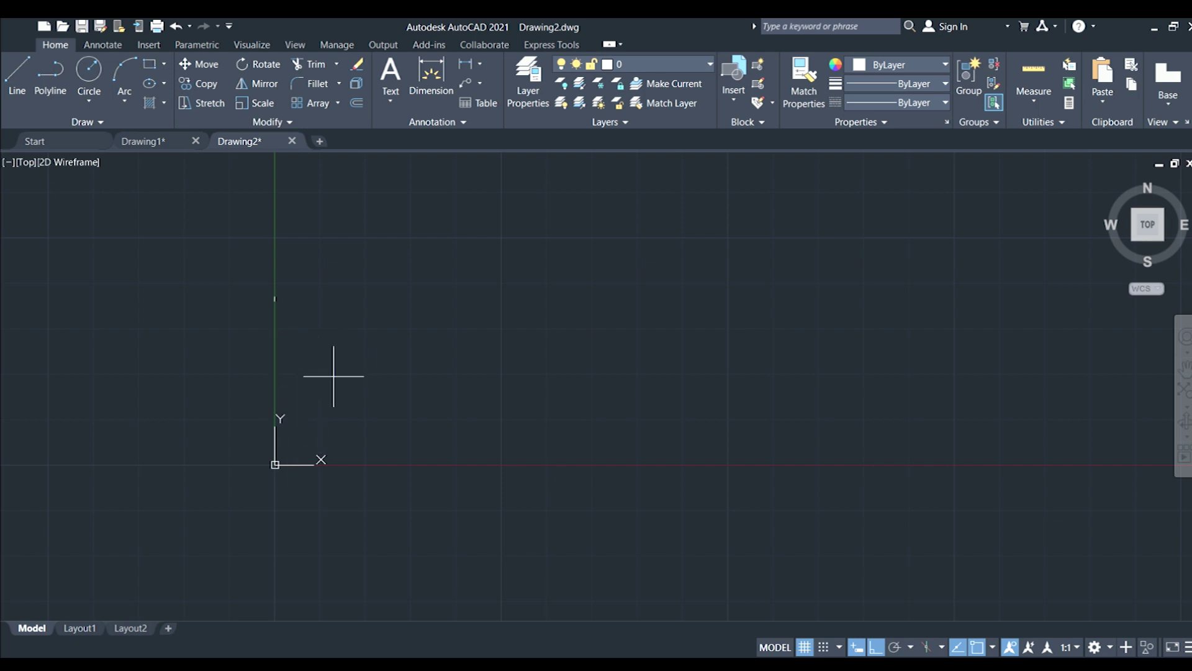
key("Return")
key("Escape")
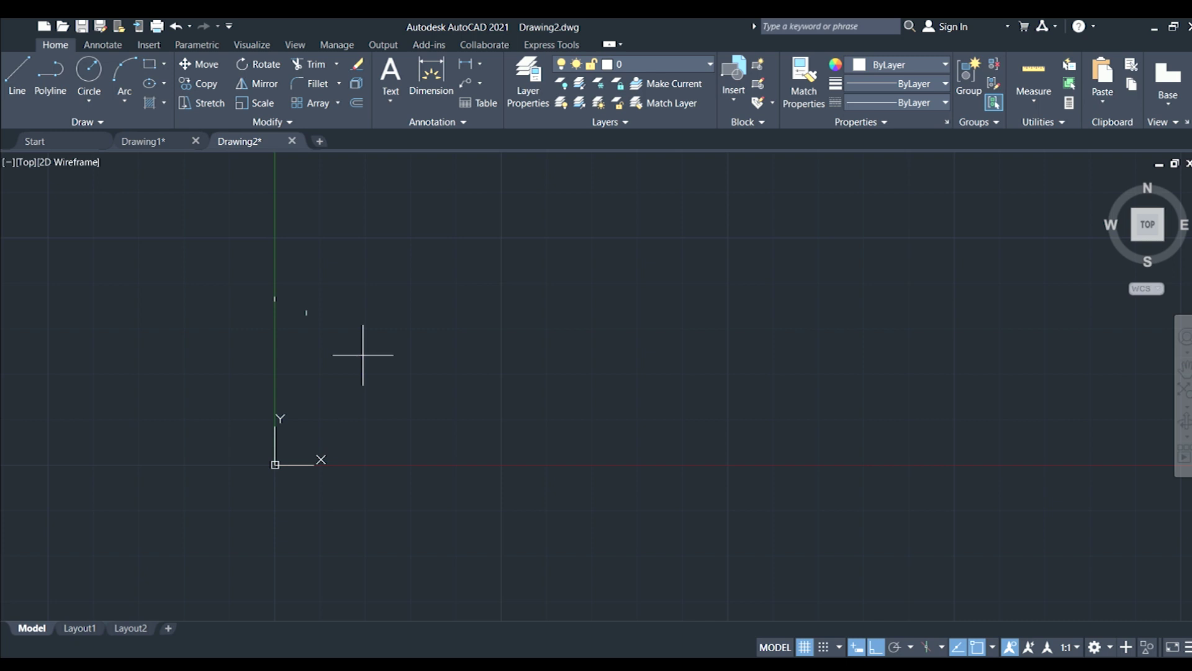
key("Escape")
key("Escape")
Step: Mark the remaining profile points in Drawing2 with short vertical ticks and delete the unneeded segment near the first point
key("space")
left_click(360, 408)
left_click(275, 297)
scroll(330, 304, "up", 2)
left_click(292, 313)
key("Return")
scroll(279, 312, "up", 4)
left_click(283, 301)
key("Delete")
scroll(349, 324, "down", 4)
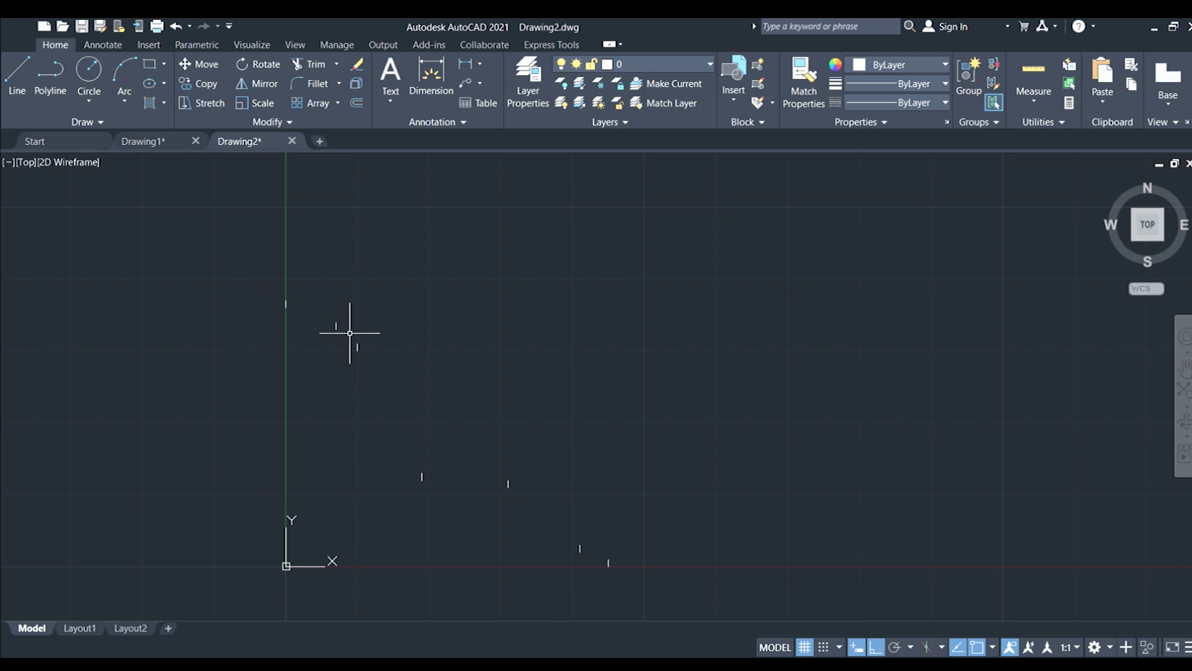
Step: Draw a connected line profile through the tops of all seven tick marks, from the Y axis down to the lowest mark
key("l")
key("Return")
left_click(285, 302)
left_click(336, 322)
left_click(358, 346)
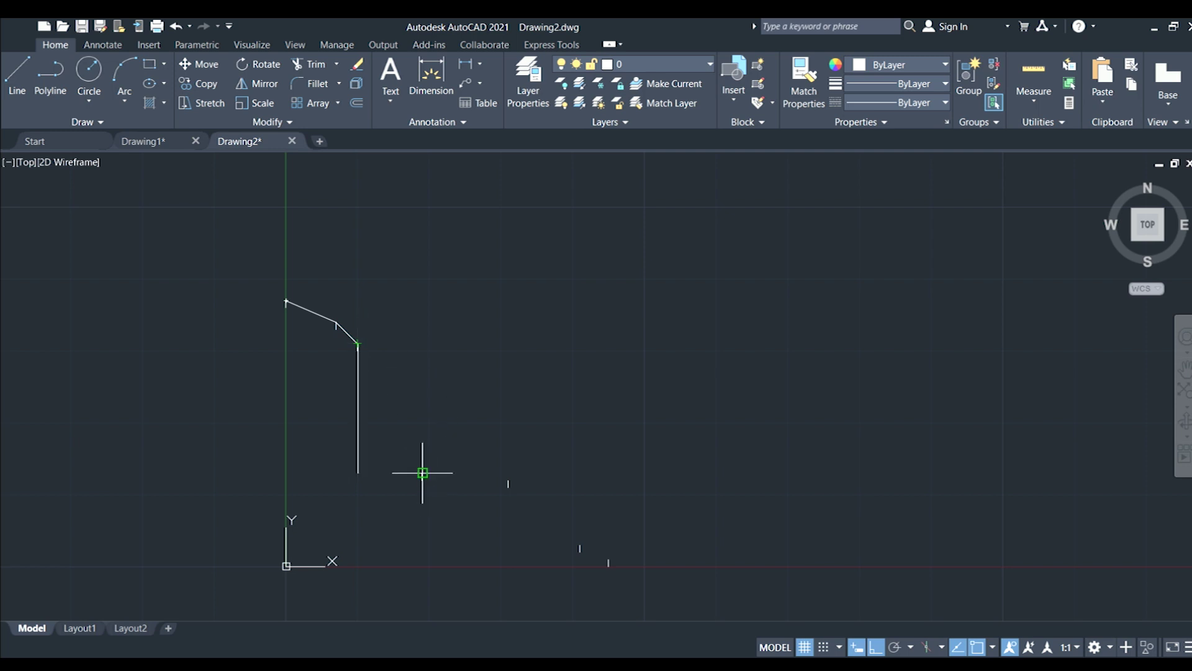
left_click(421, 473)
left_click(508, 481)
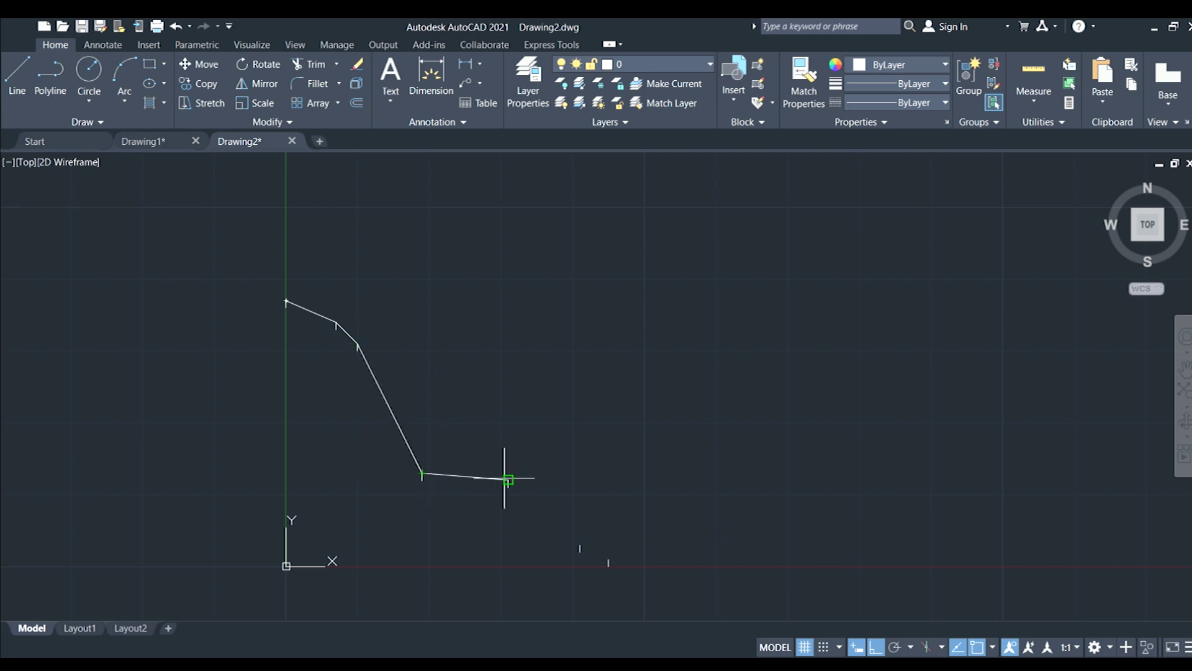
left_click(467, 461)
left_click(496, 475)
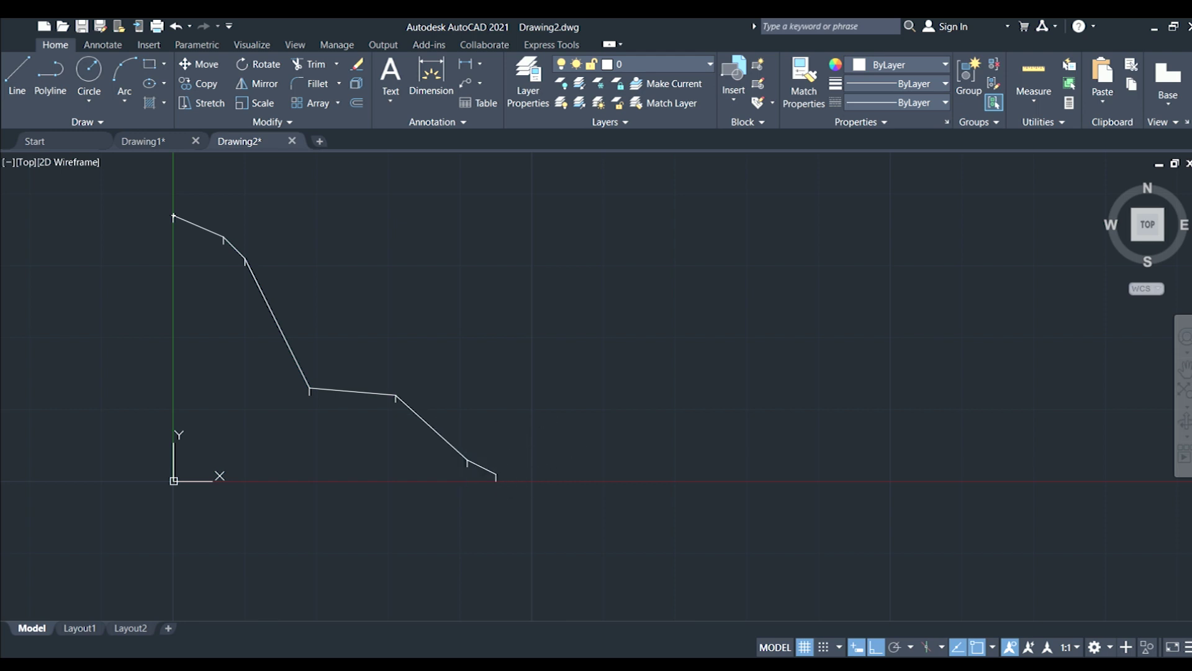
left_click(141, 192)
left_click(484, 490)
key("Escape")
Step: In Drawing1, draw the slope profile from the vertical line's upper end through all tick marks and down to the base line's far end
left_click(149, 141)
scroll(259, 314, "down", 2)
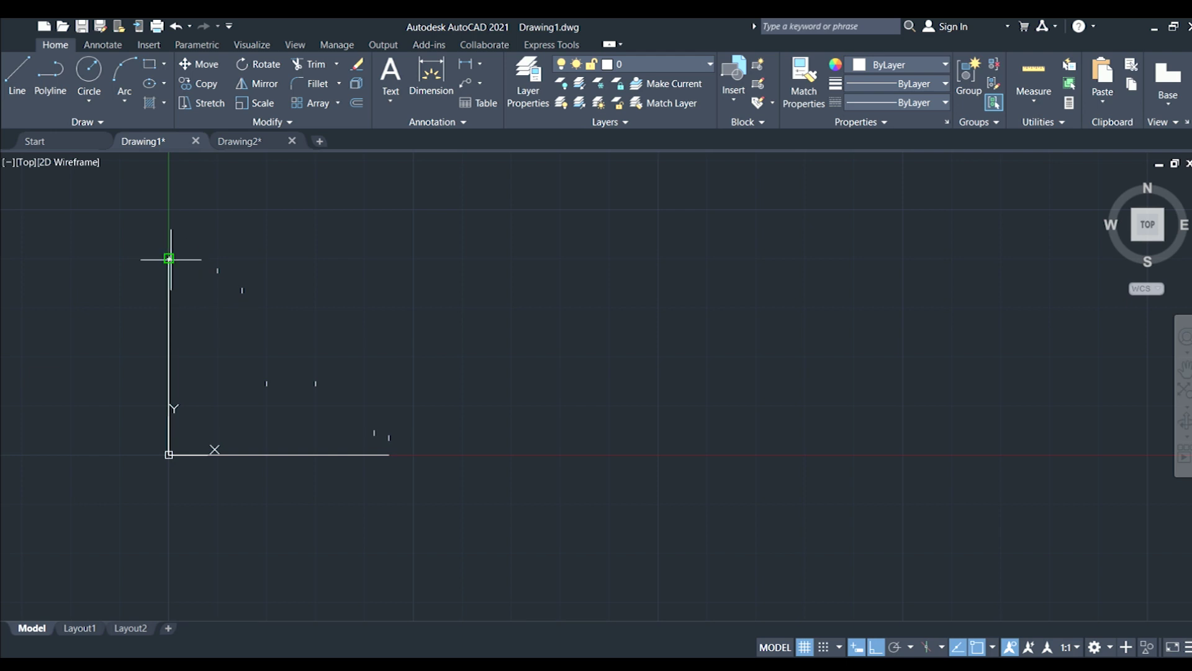
left_click(168, 258)
left_click(218, 269)
left_click(242, 288)
left_click(266, 381)
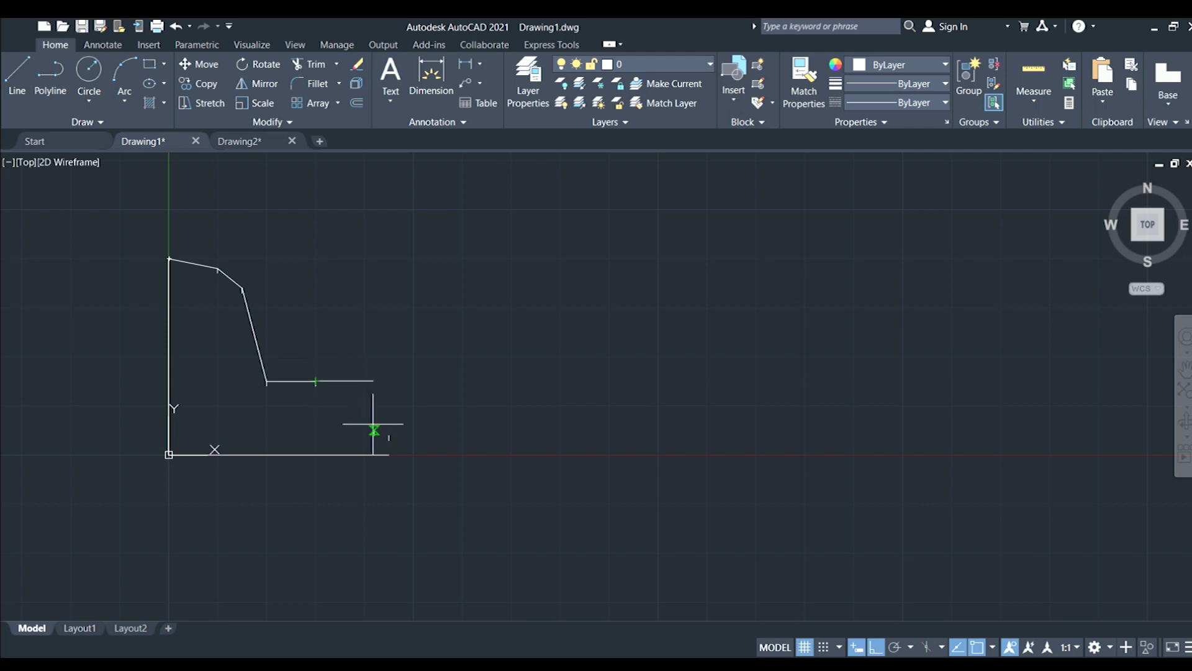
scroll(376, 426, "up", 2)
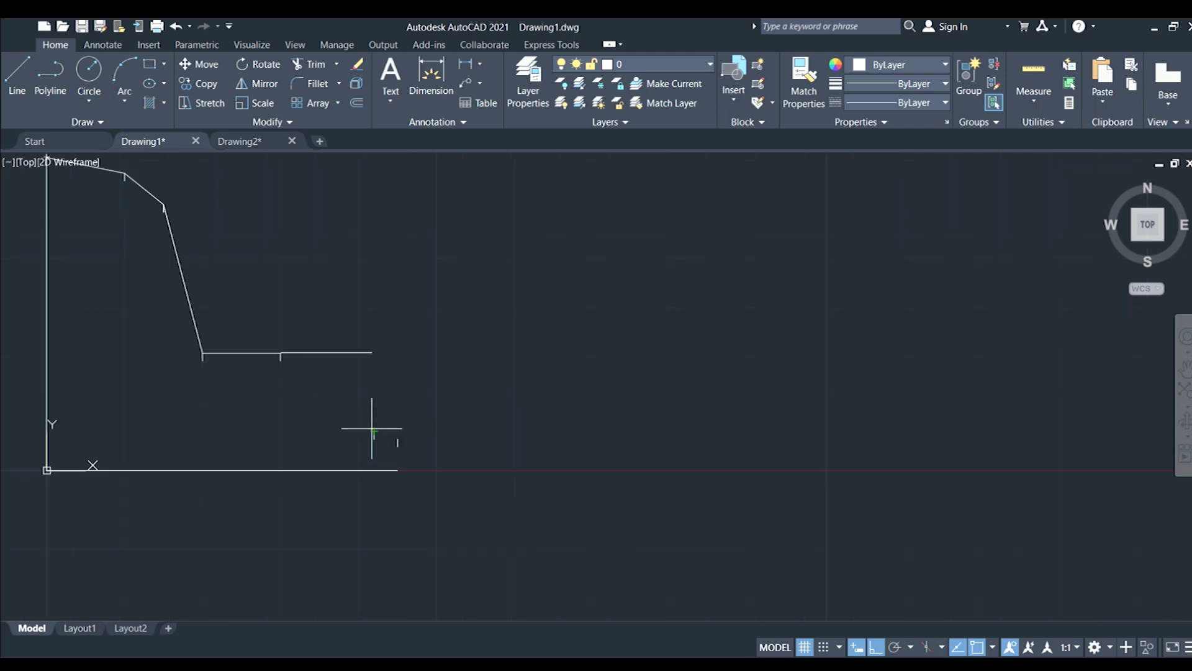
left_click(372, 430)
left_click(398, 438)
left_click(399, 469)
key("Return")
scroll(415, 437, "down", 3)
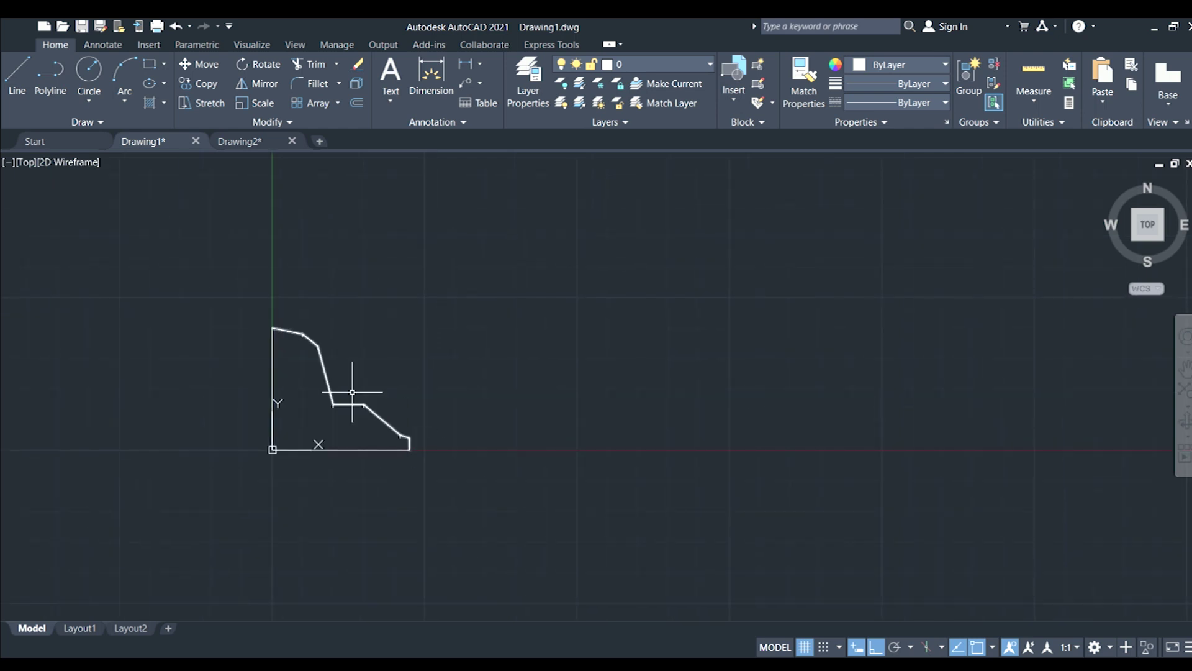
mouse_move(270, 274)
left_mouse_down()
mouse_move(392, 430)
mouse_move(426, 400)
mouse_move(412, 434)
left_mouse_up()
key("Escape")
scroll(414, 434, "up", 2)
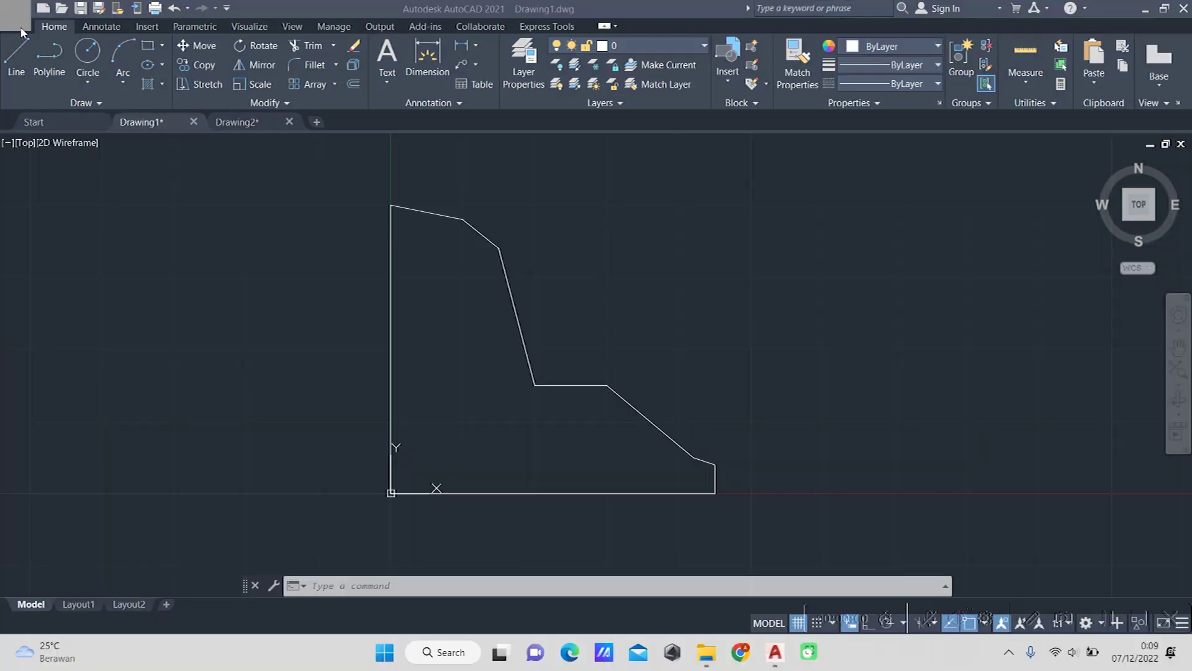
Step: Start saving Drawing1 under a new name and browse to the slide2 folder on New Volume (E:)
left_click(15, 15)
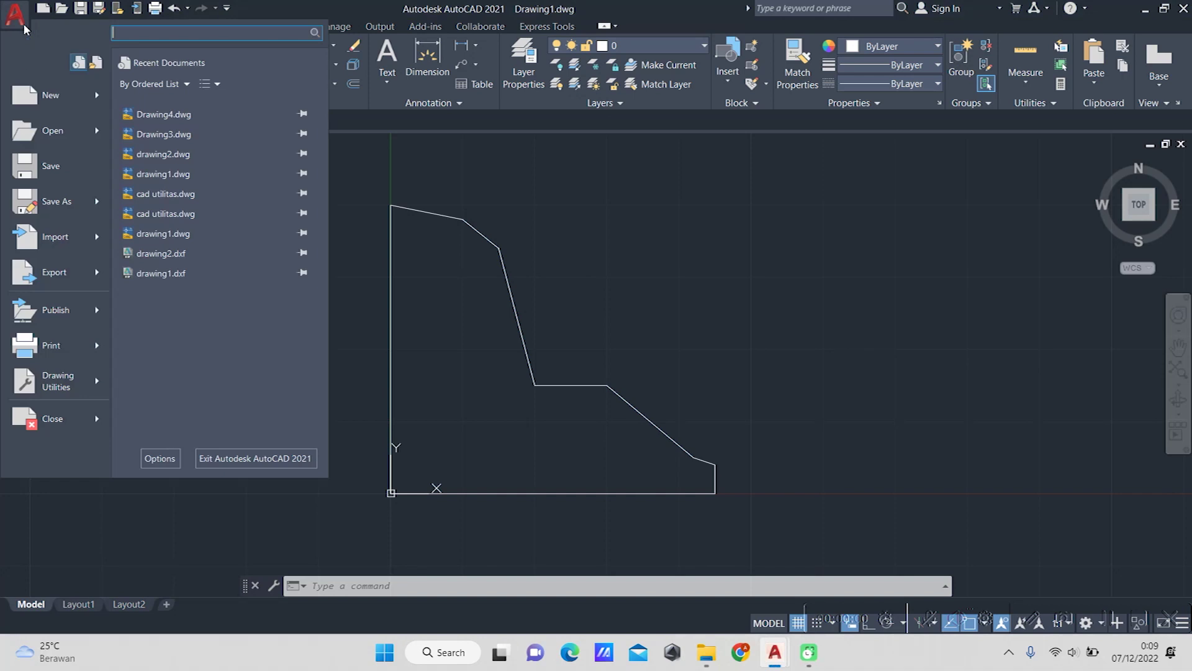
left_click(47, 205)
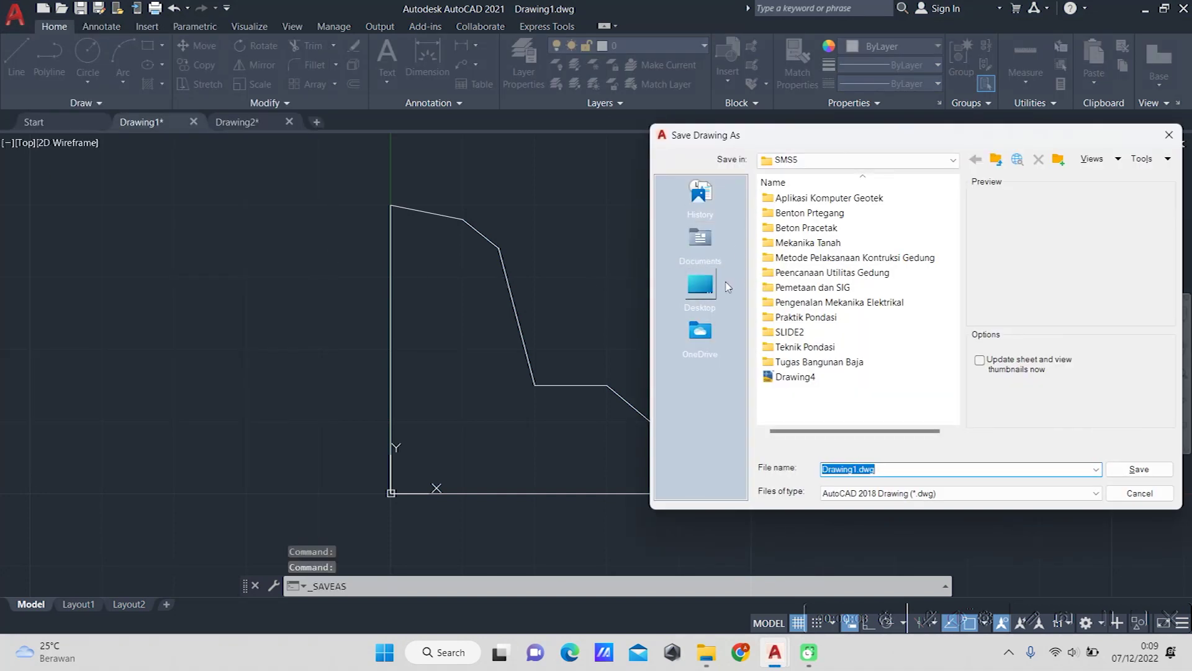
left_click(711, 287)
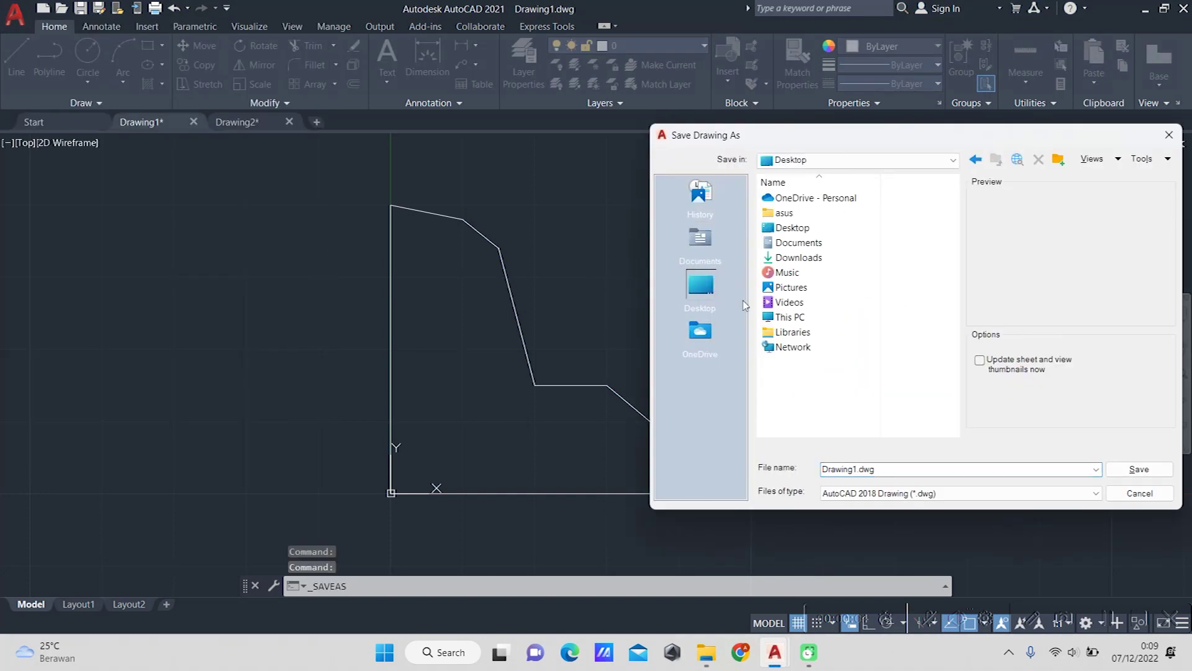
double_click(799, 316)
double_click(803, 244)
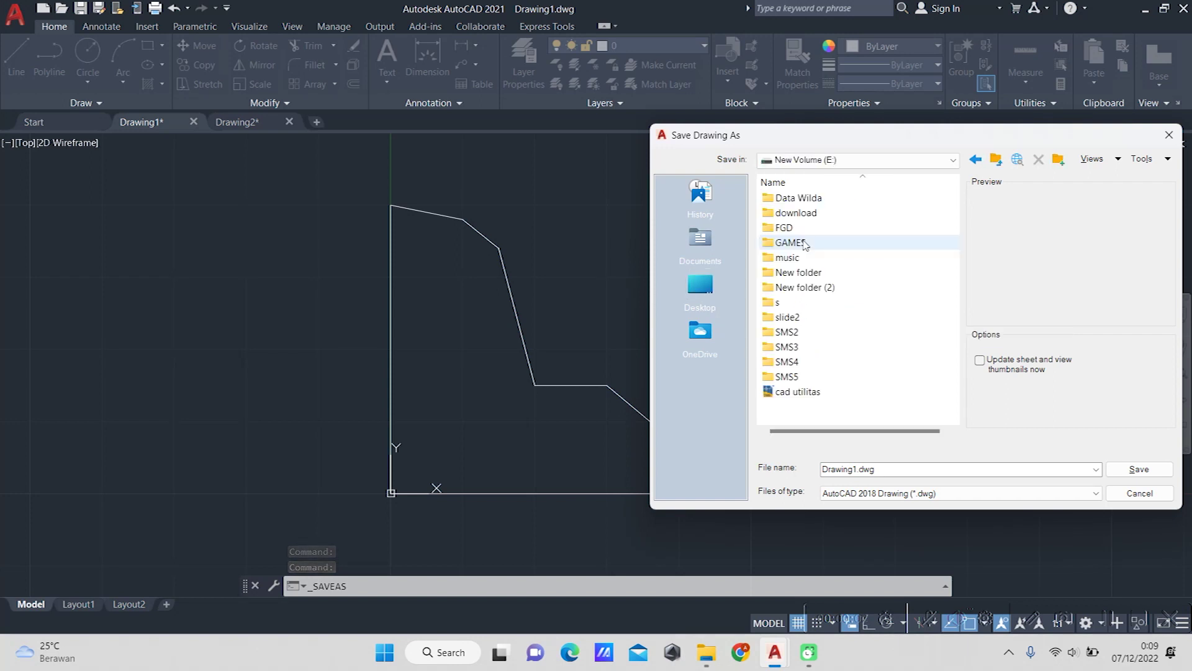
double_click(809, 317)
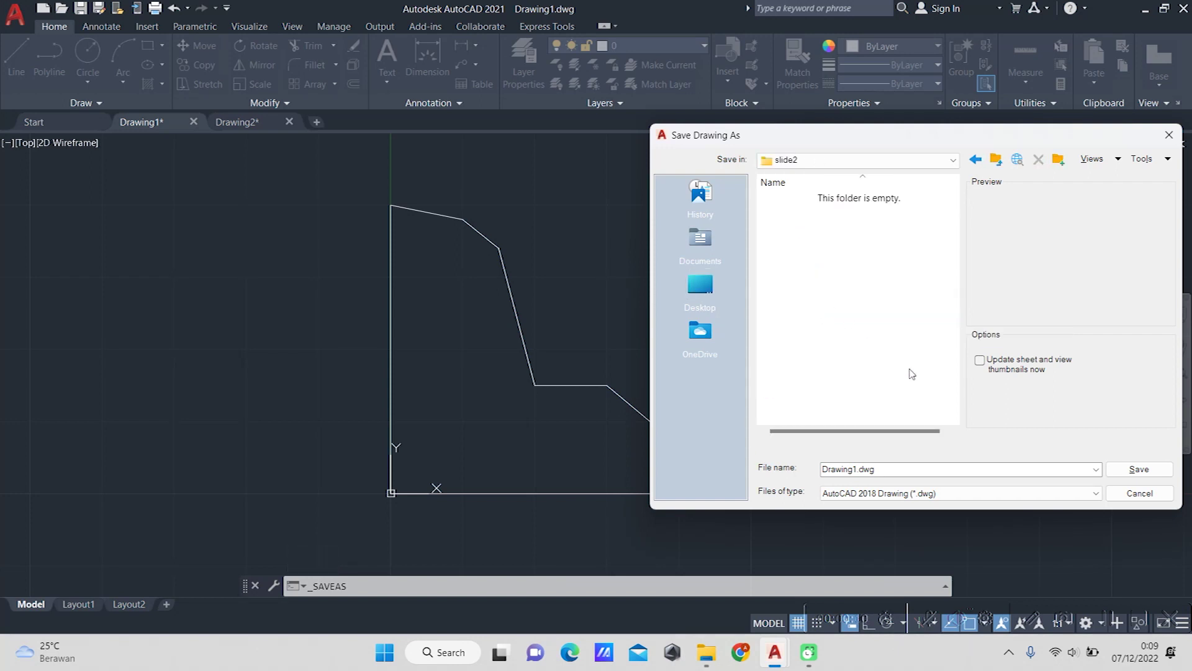
Step: Save the drawing as garis1 in AutoCAD 2007/LT2007 DXF format
left_click(945, 493)
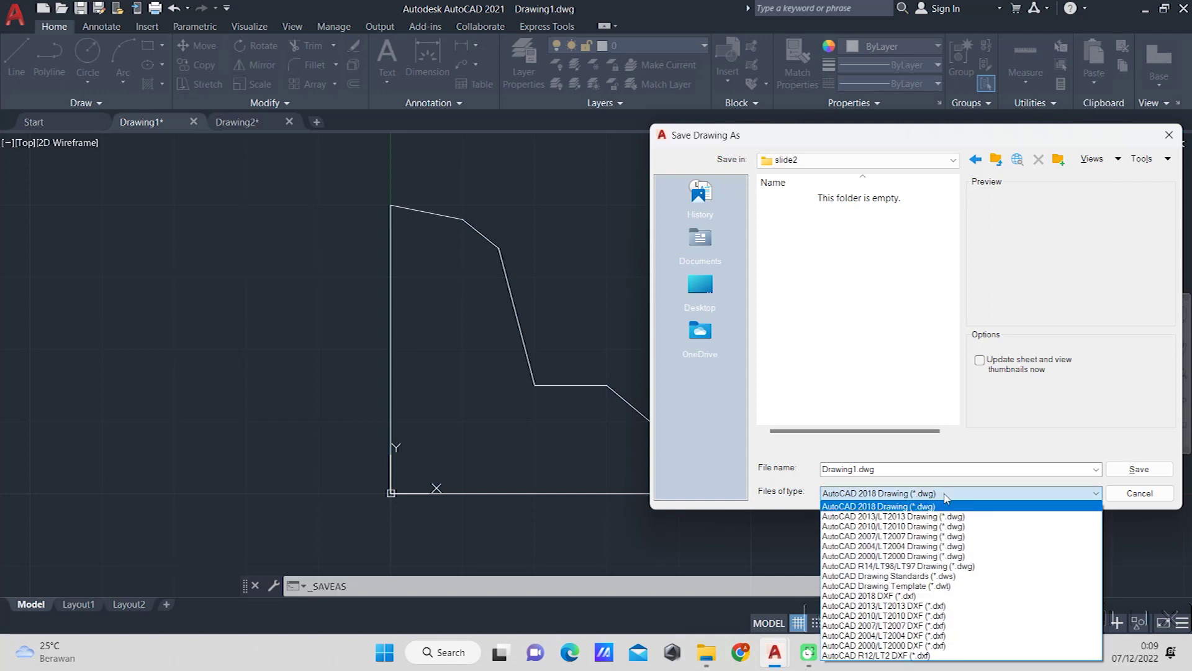
left_click(901, 626)
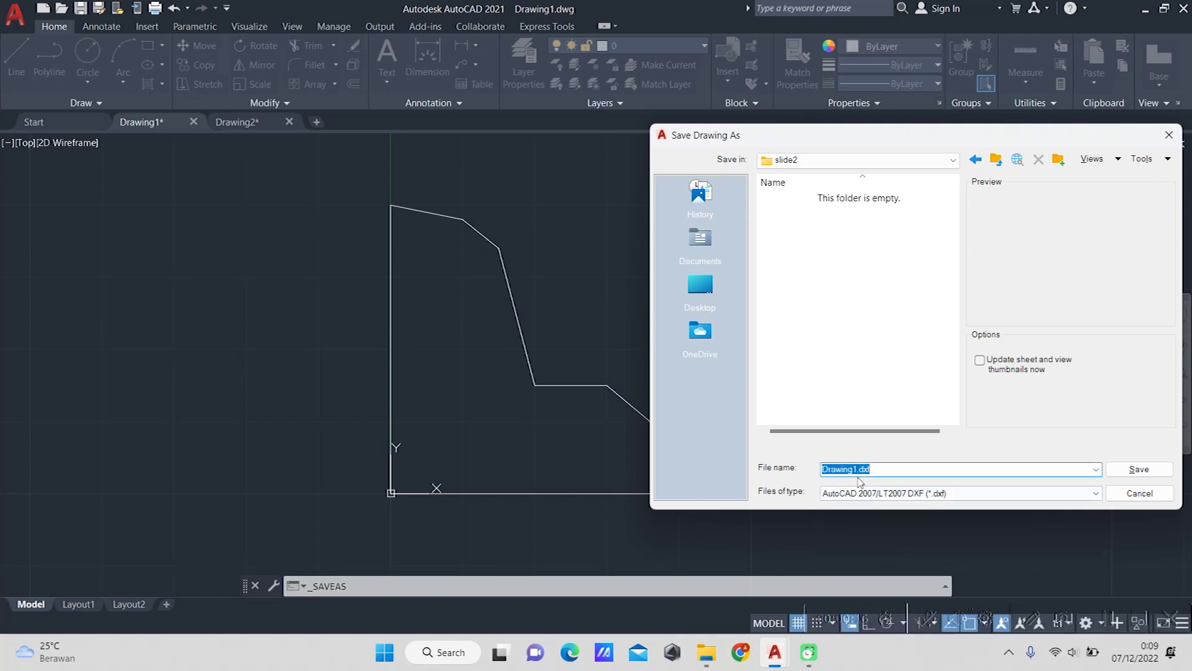
left_click(859, 470)
key("shift+Home")
type("garis")
left_click(1136, 469)
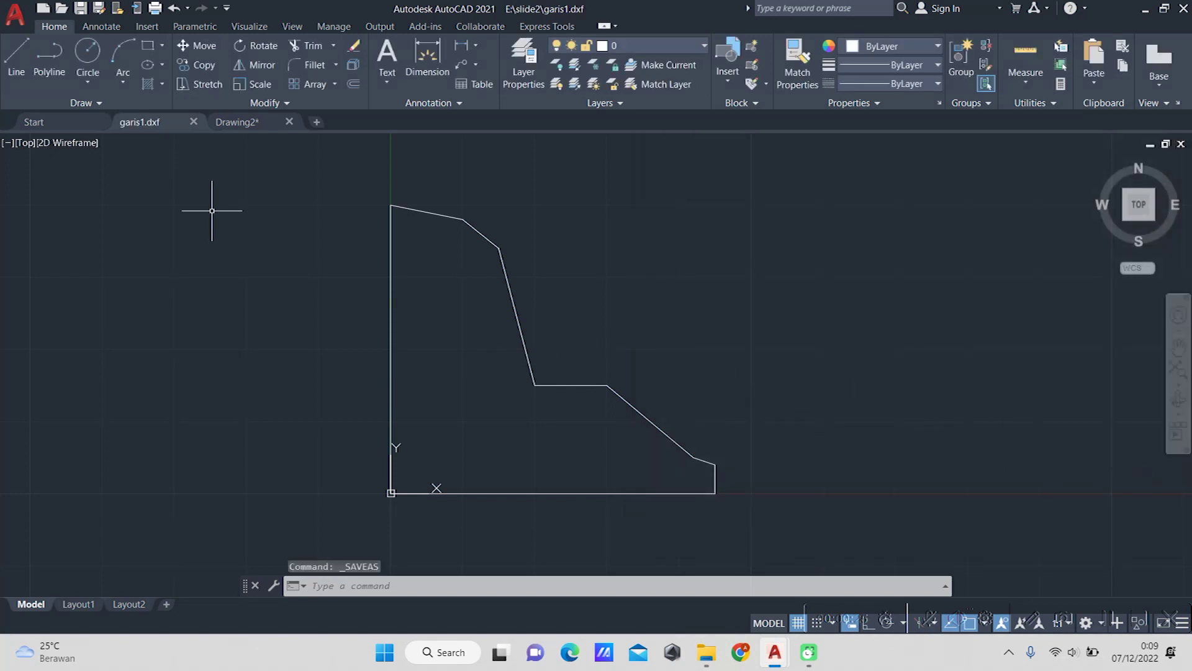
Step: Save Drawing2 as garis2 in AutoCAD 2007/LT2007 DXF format in the slide2 folder
left_click(258, 125)
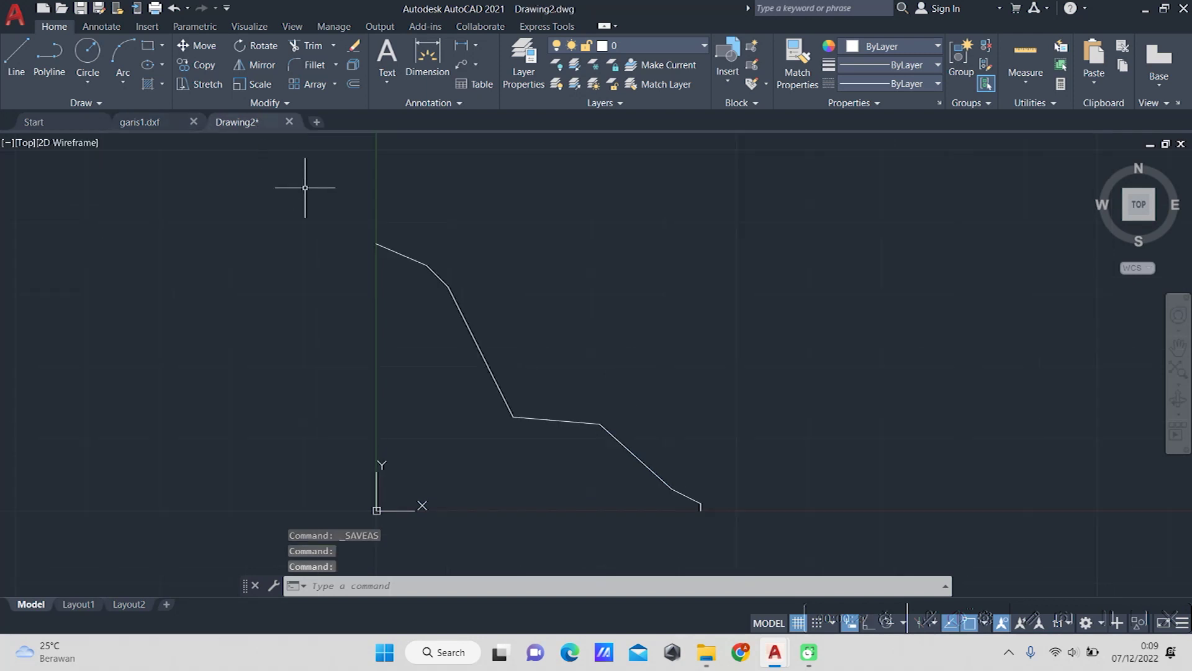
left_click(3, 24)
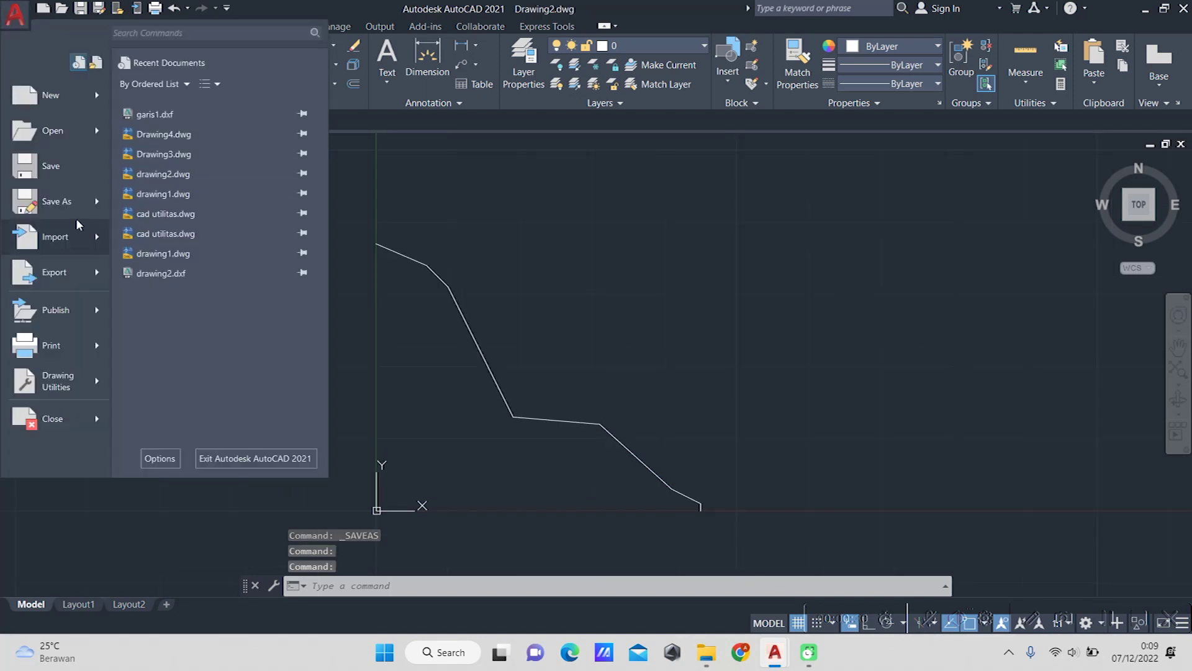
left_click(28, 198)
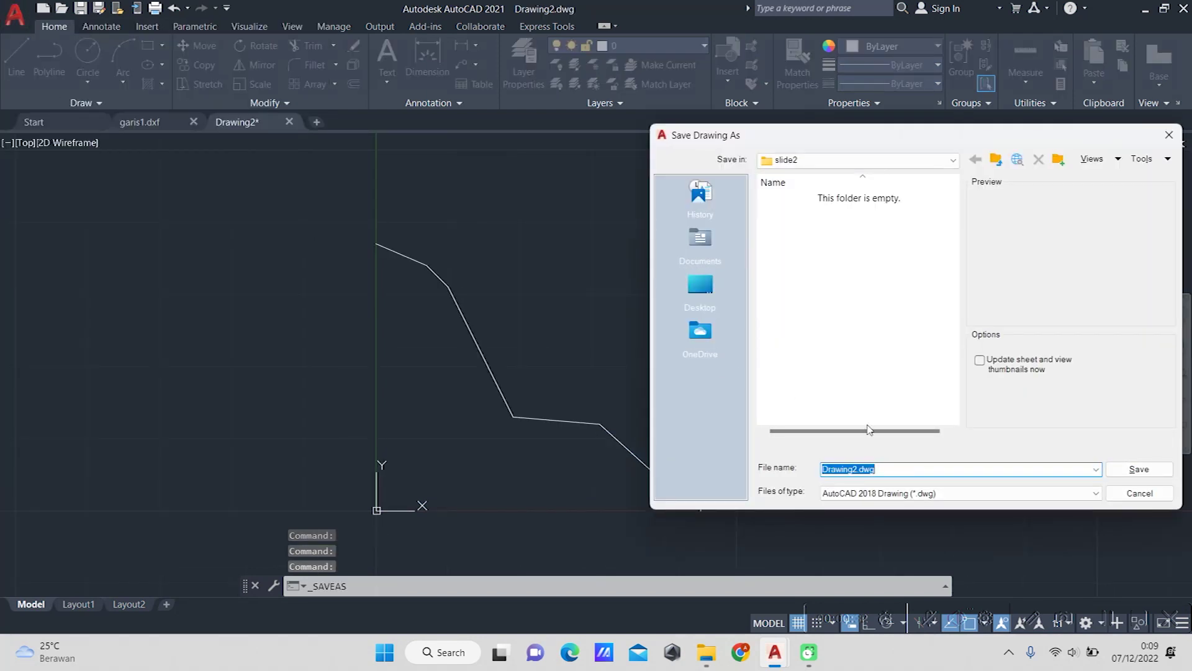
left_click(867, 501)
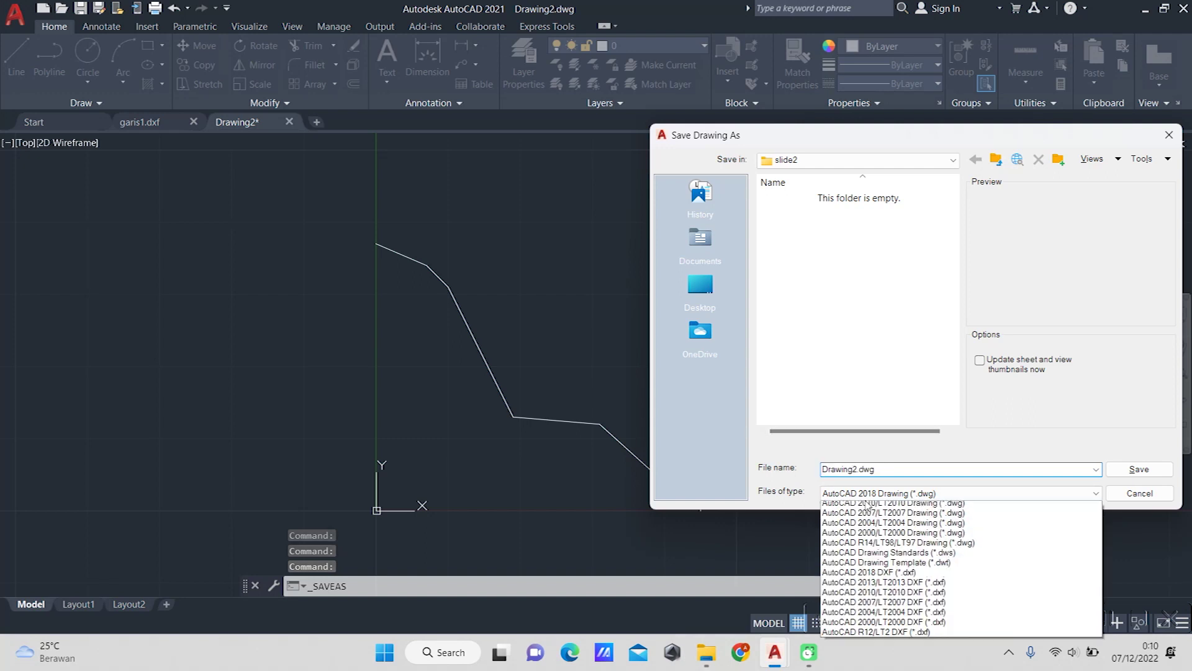
left_click(931, 626)
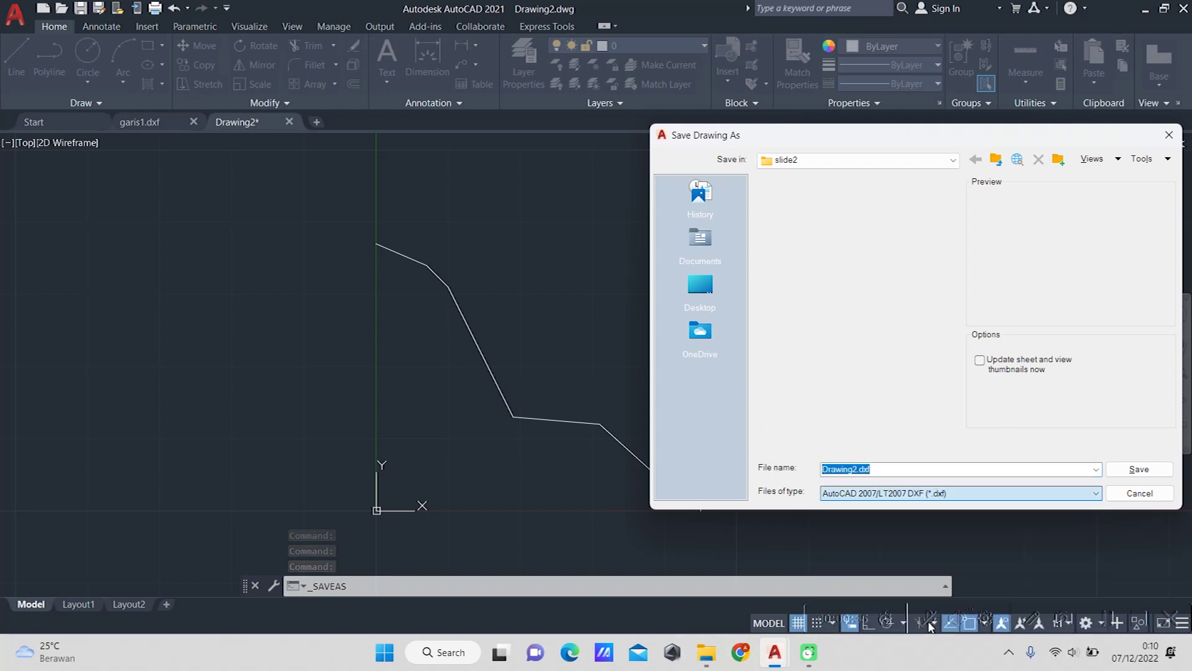
left_click(868, 469)
double_click(925, 470)
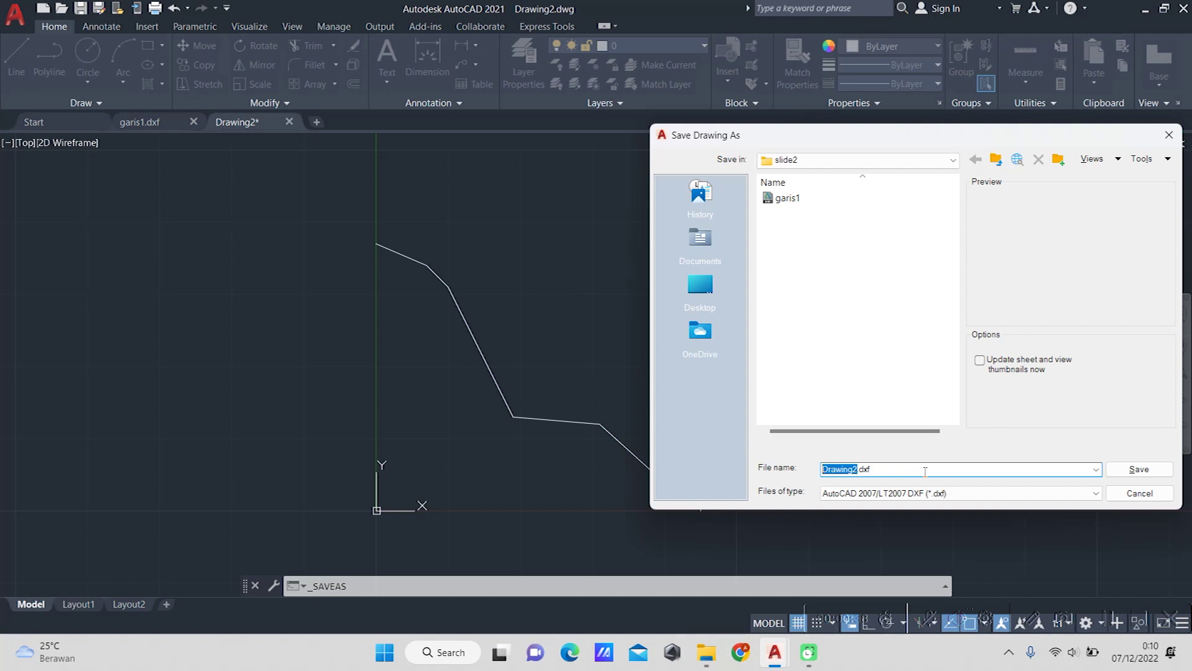
type("garis2")
left_click(1129, 470)
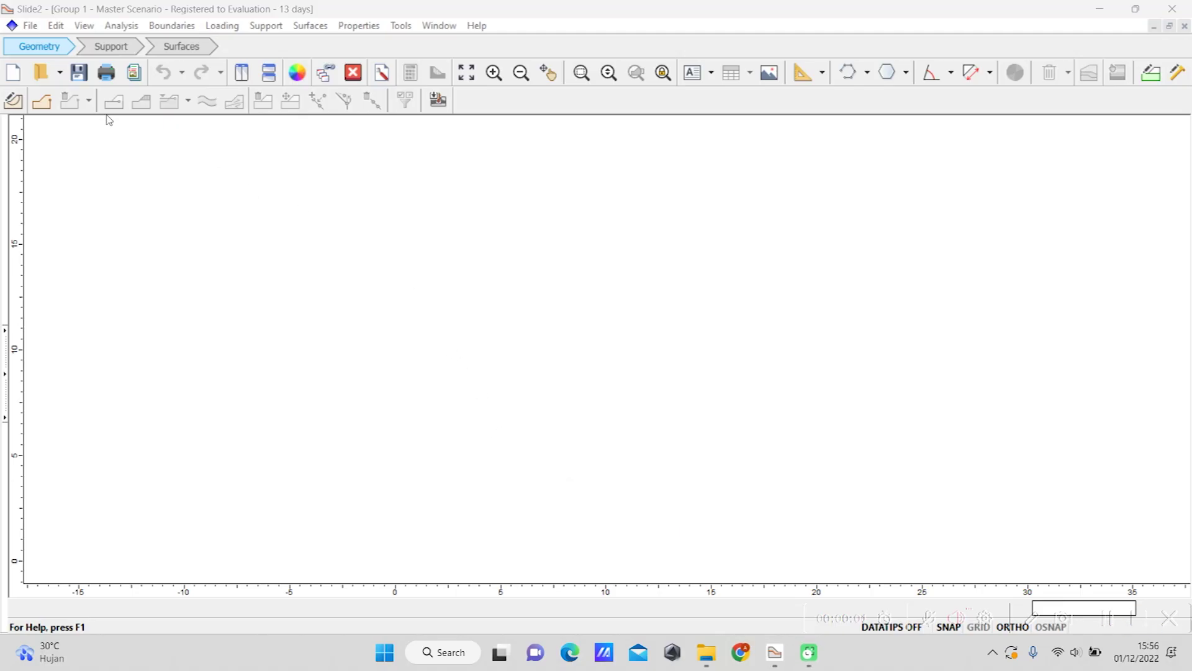
Step: Import gsris1.dxf from the SLIDE2 folder, assigning its DXF layer 0 as an External Boundary
left_click(30, 25)
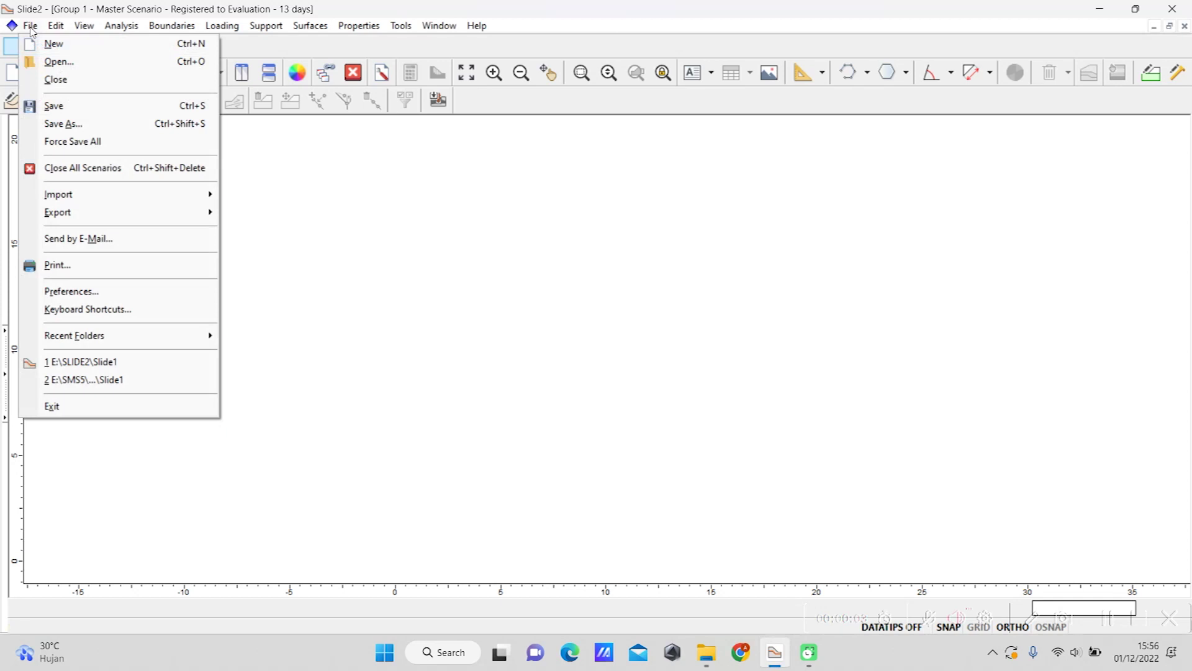
mouse_move(83, 197)
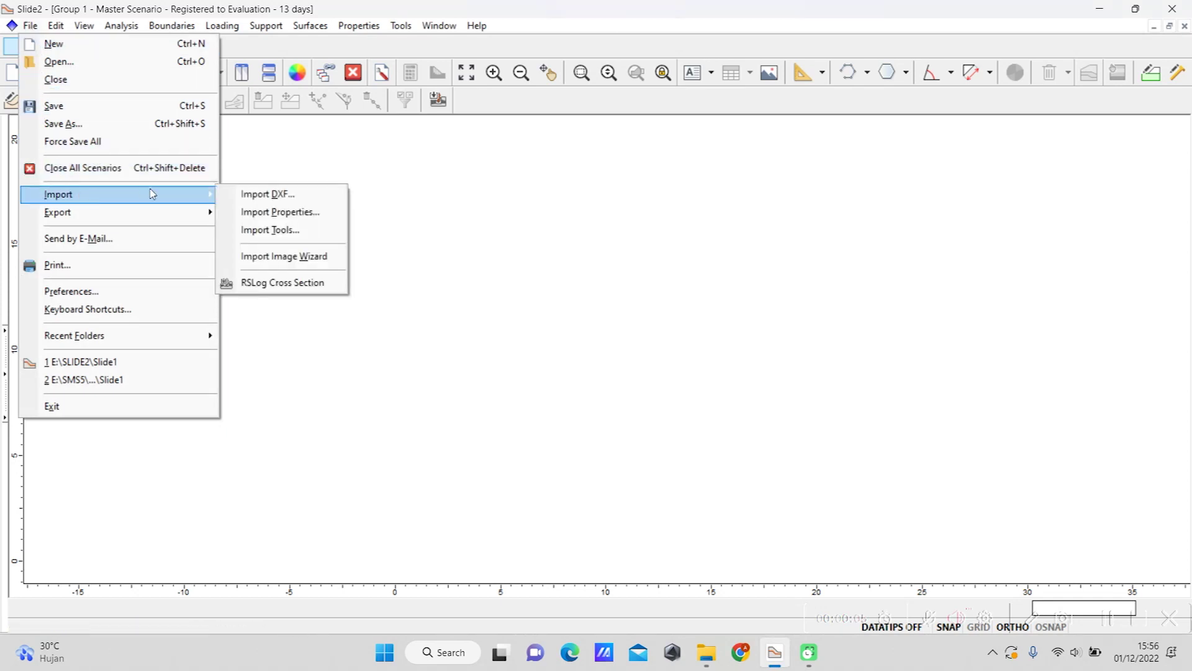
left_click(257, 193)
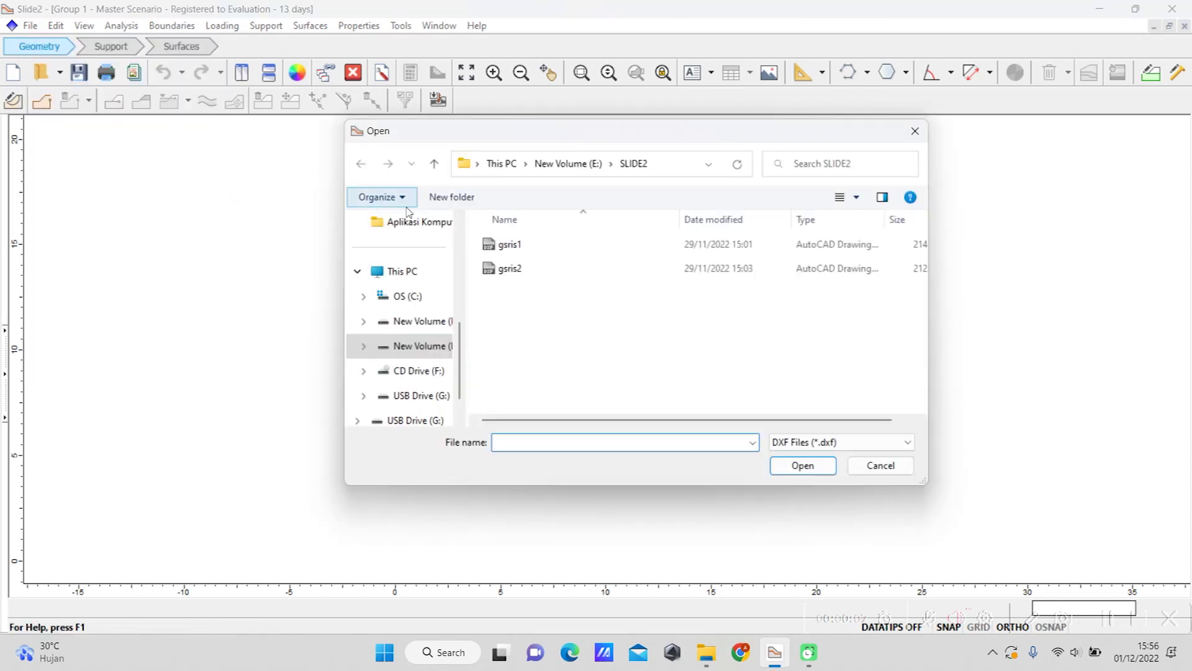
left_click(506, 255)
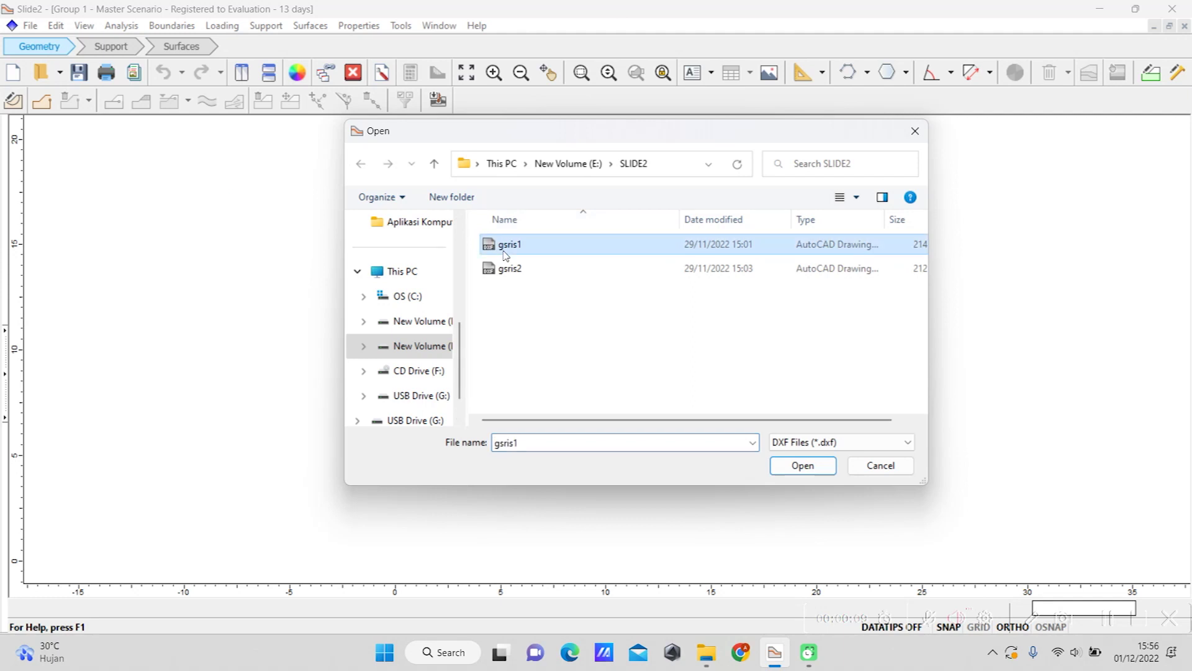
left_click(807, 468)
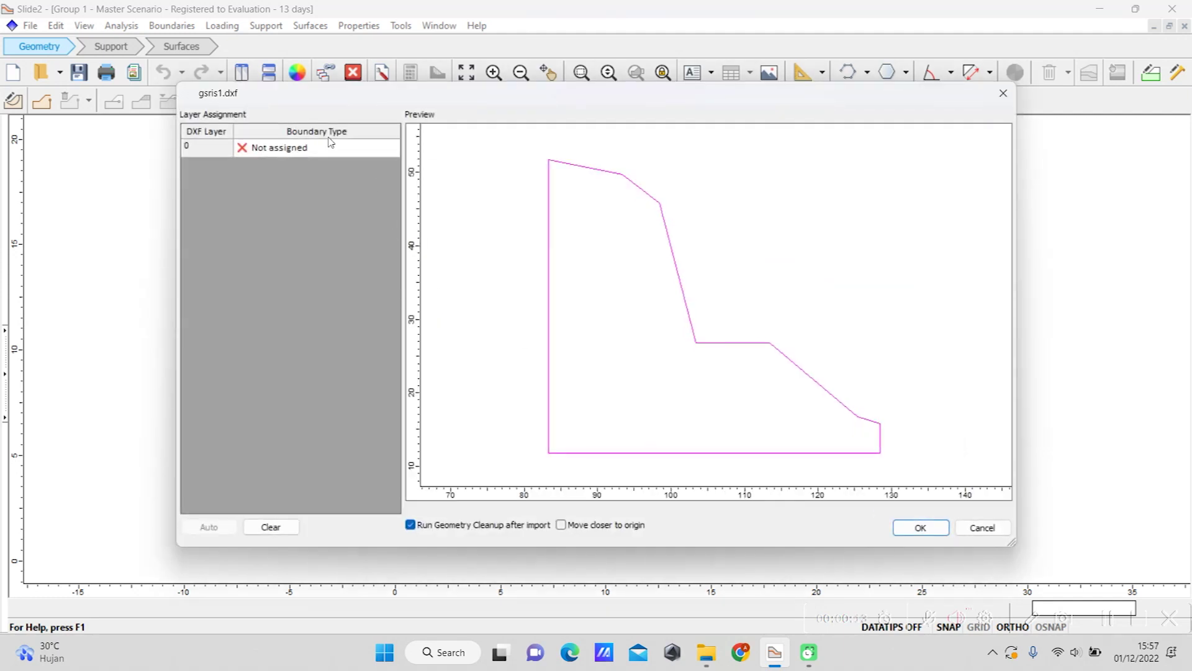
left_click(324, 148)
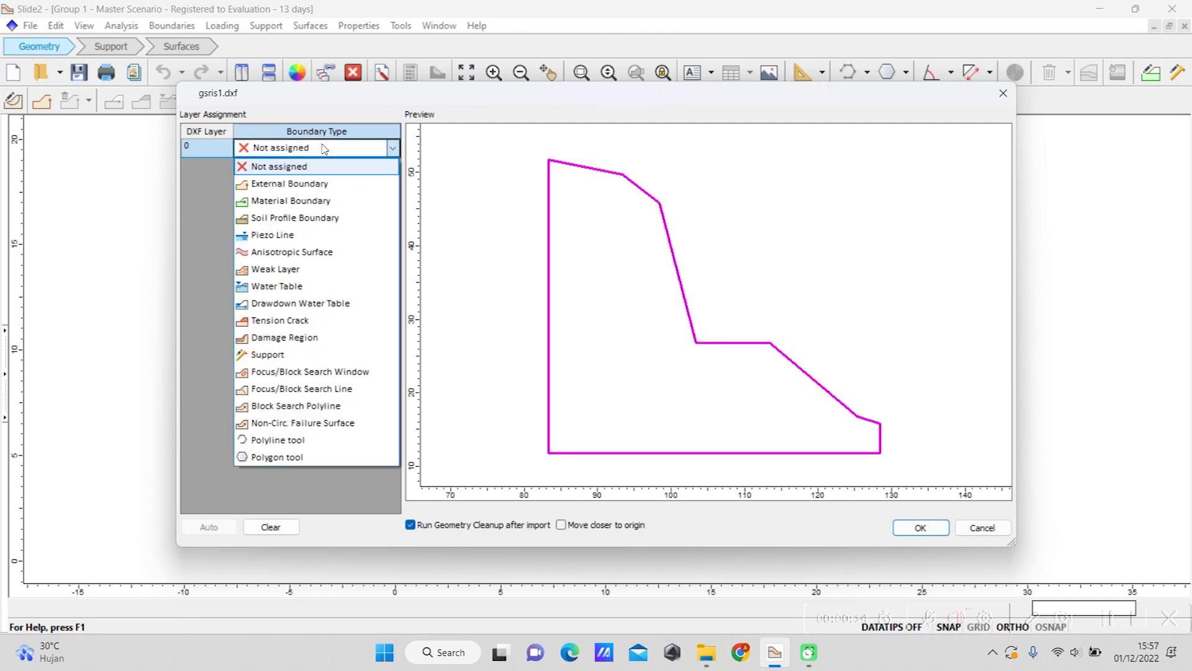
left_click(318, 185)
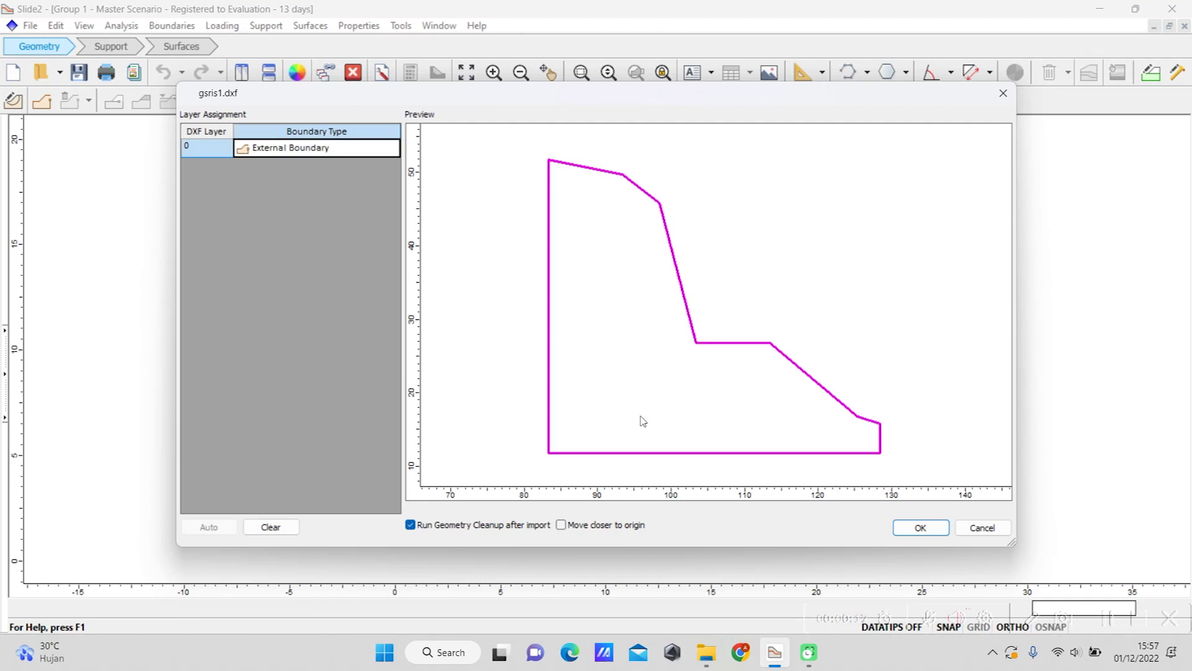
left_click(920, 527)
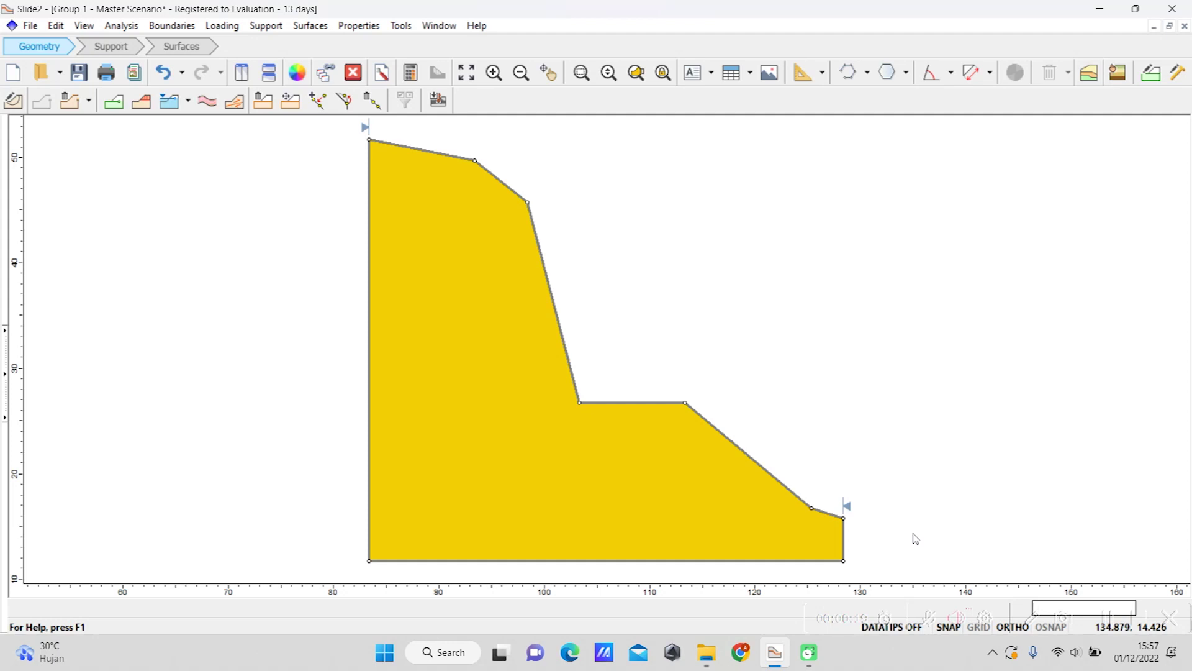
Step: Import gsris2.dxf into the slope model, assigning its DXF layer 1 as a Material Boundary
left_click(30, 26)
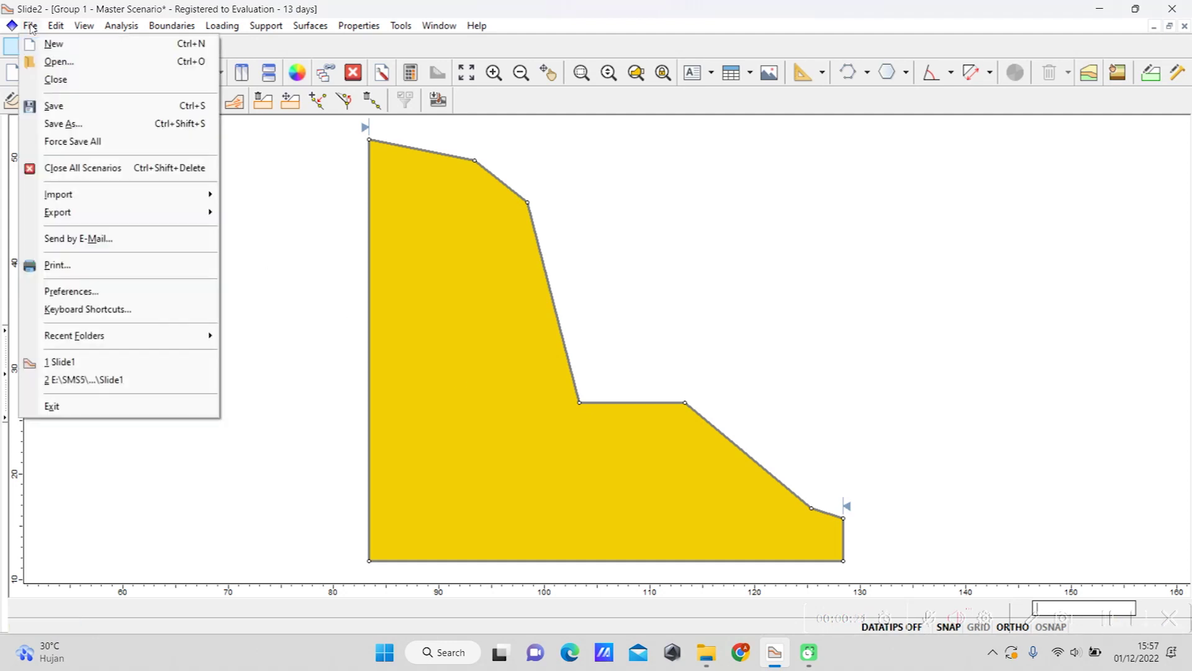
mouse_move(113, 201)
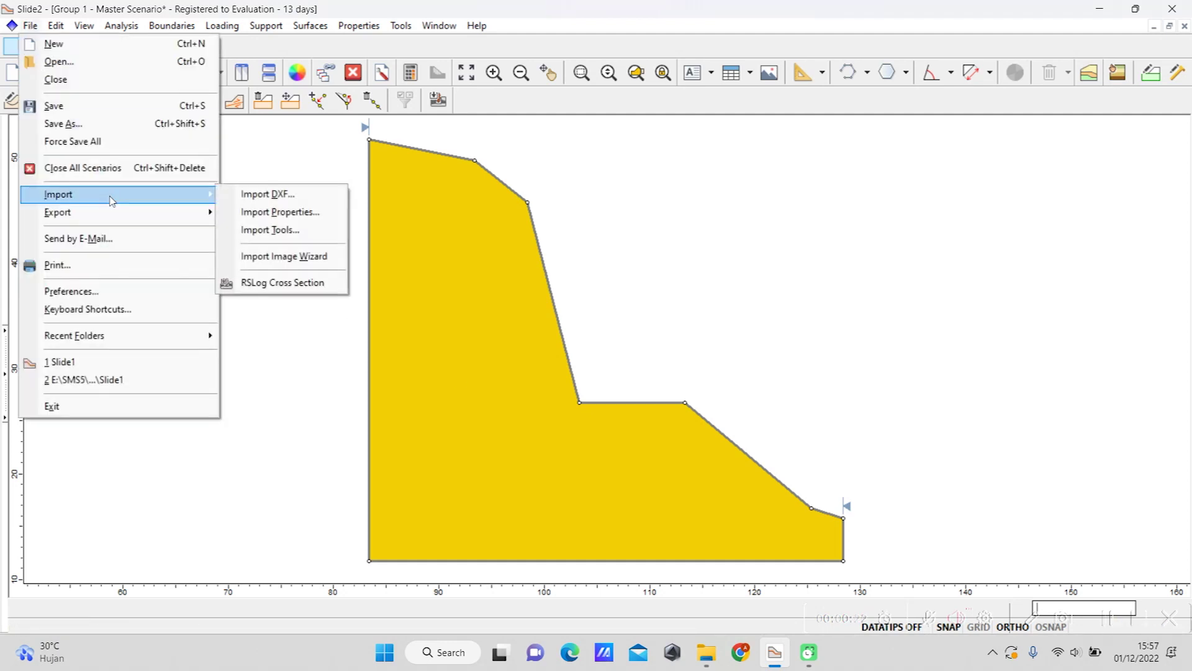
left_click(236, 195)
left_click(520, 267)
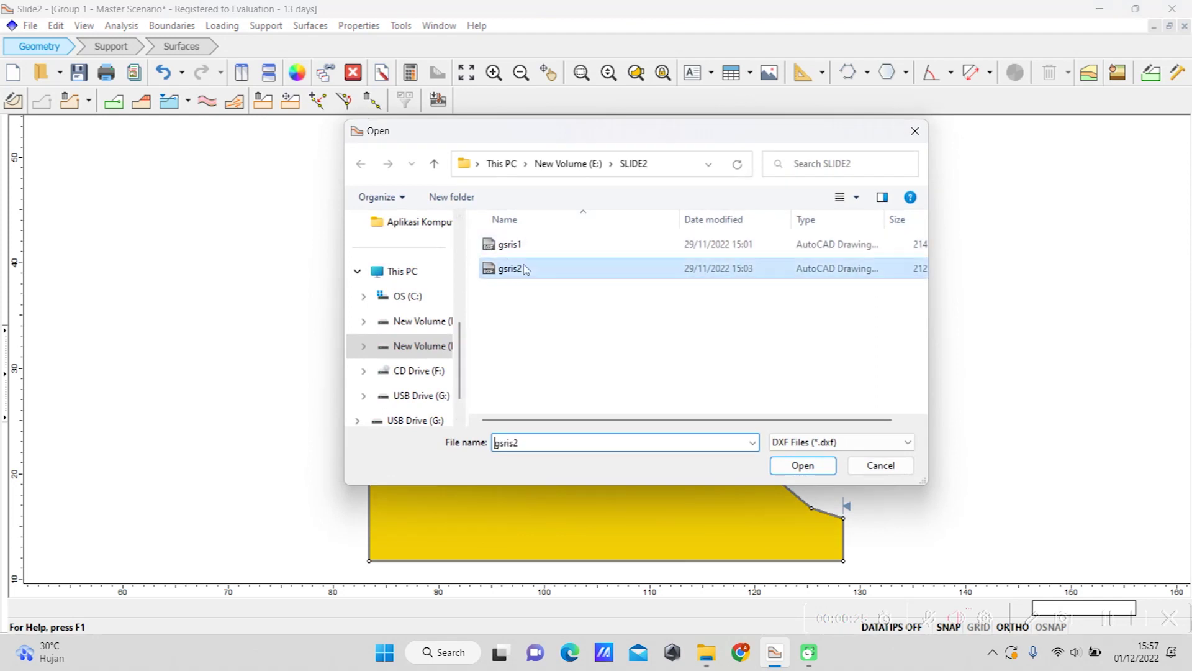
left_click(803, 466)
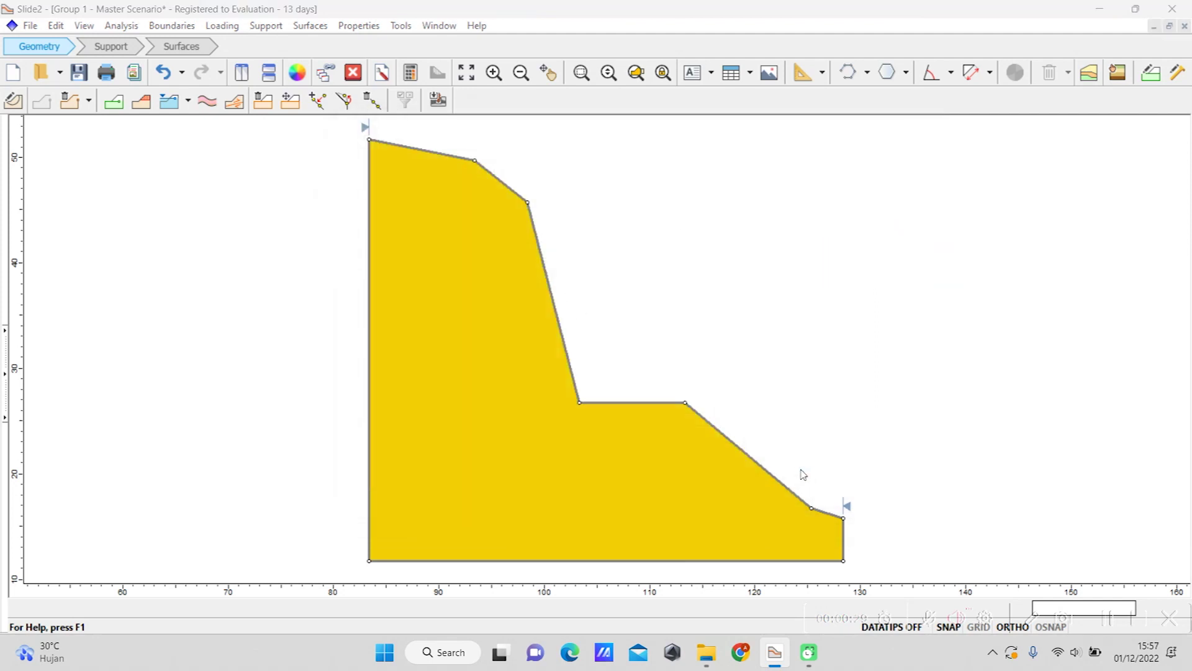
left_click(311, 157)
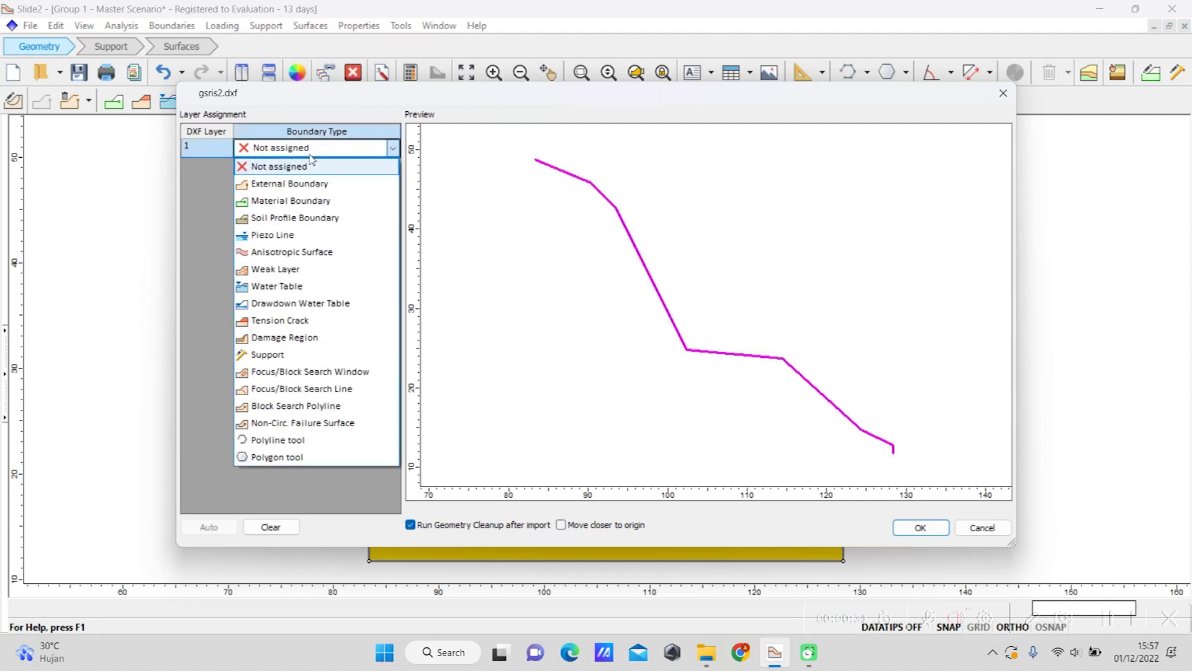
left_click(328, 202)
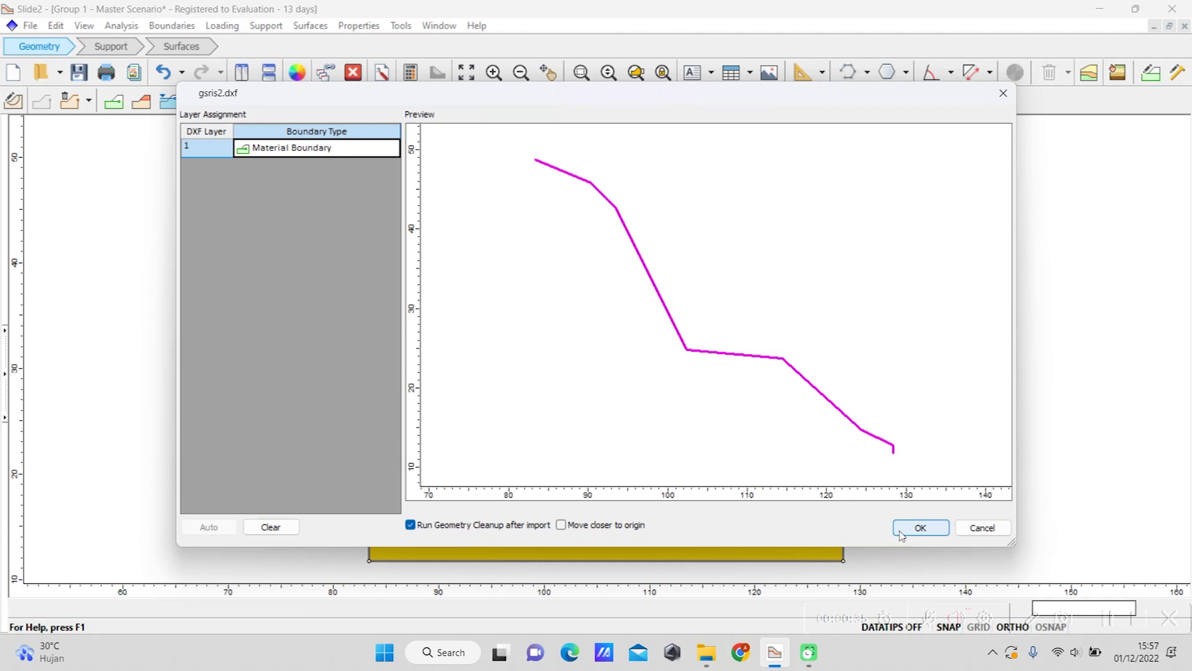
left_click(920, 527)
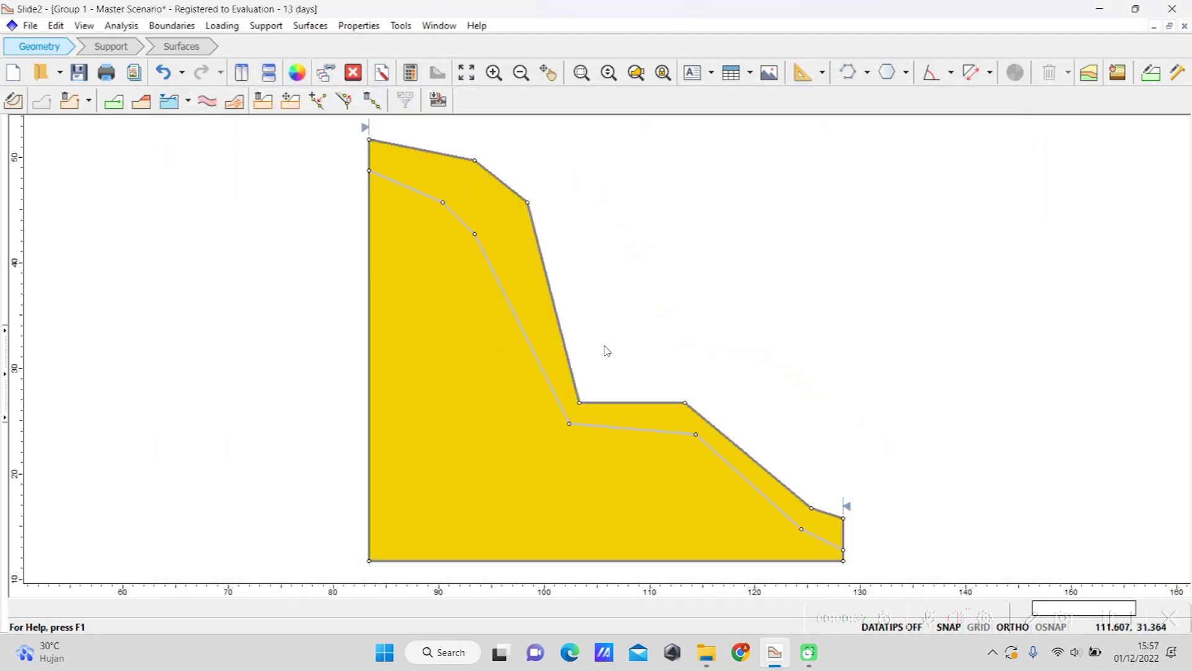
Step: In the project settings, set the failure direction to Left to Right and check the Soil Profile and Scenarios options
left_click(122, 25)
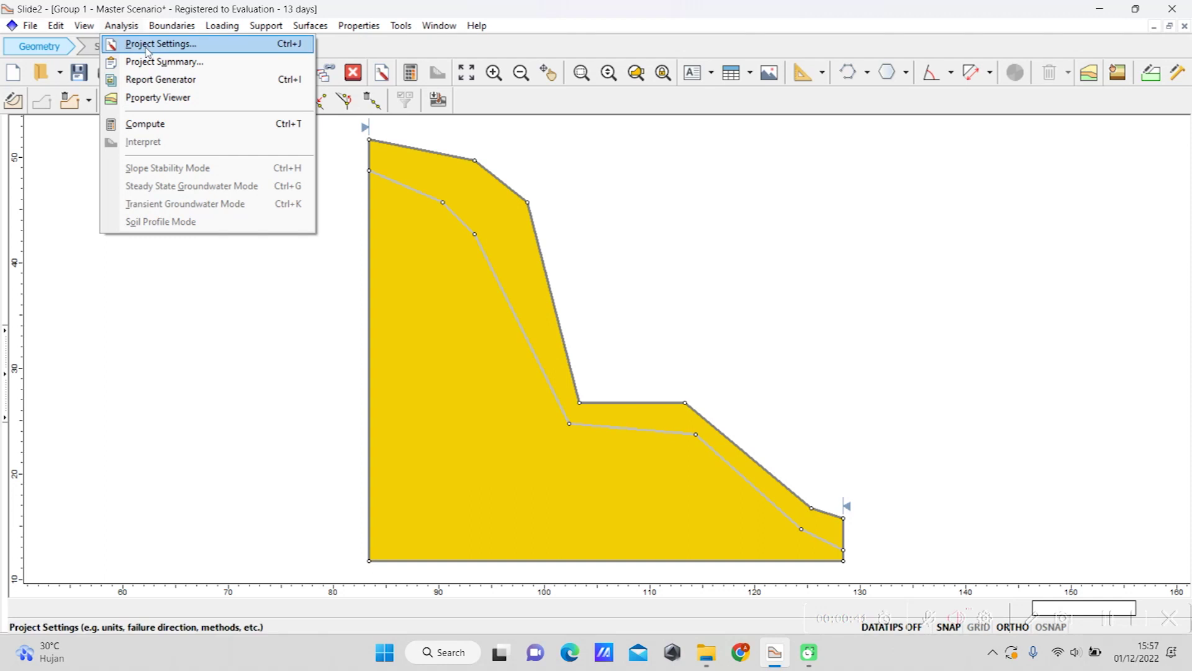
left_click(149, 49)
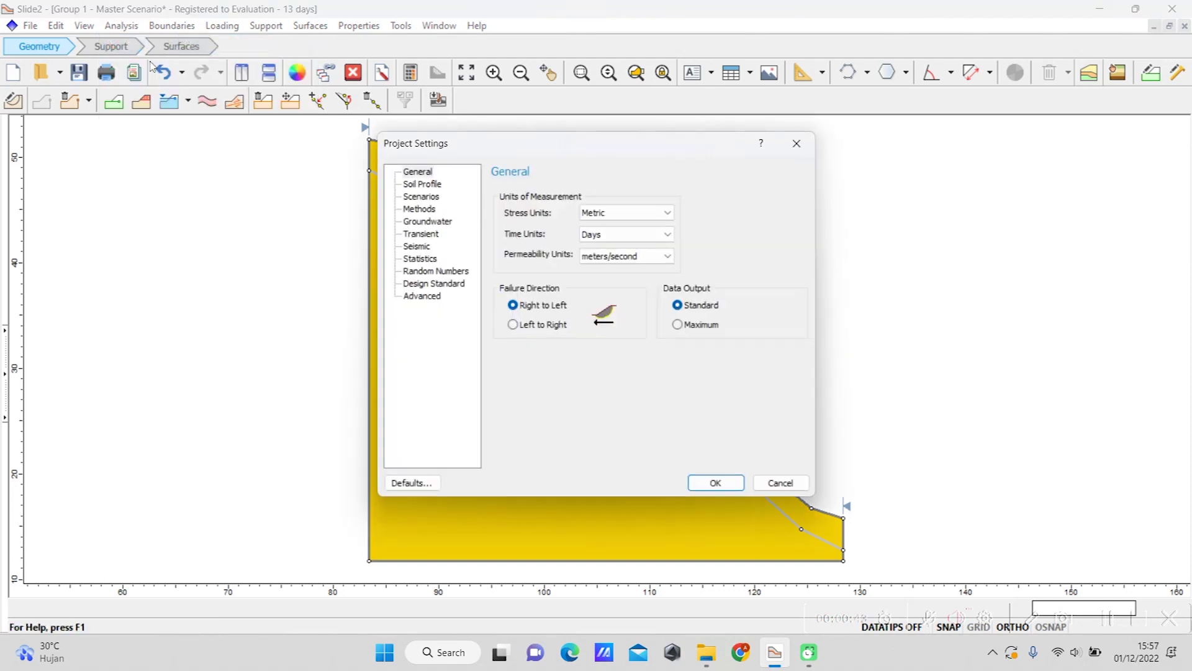
left_click(523, 326)
left_click(426, 188)
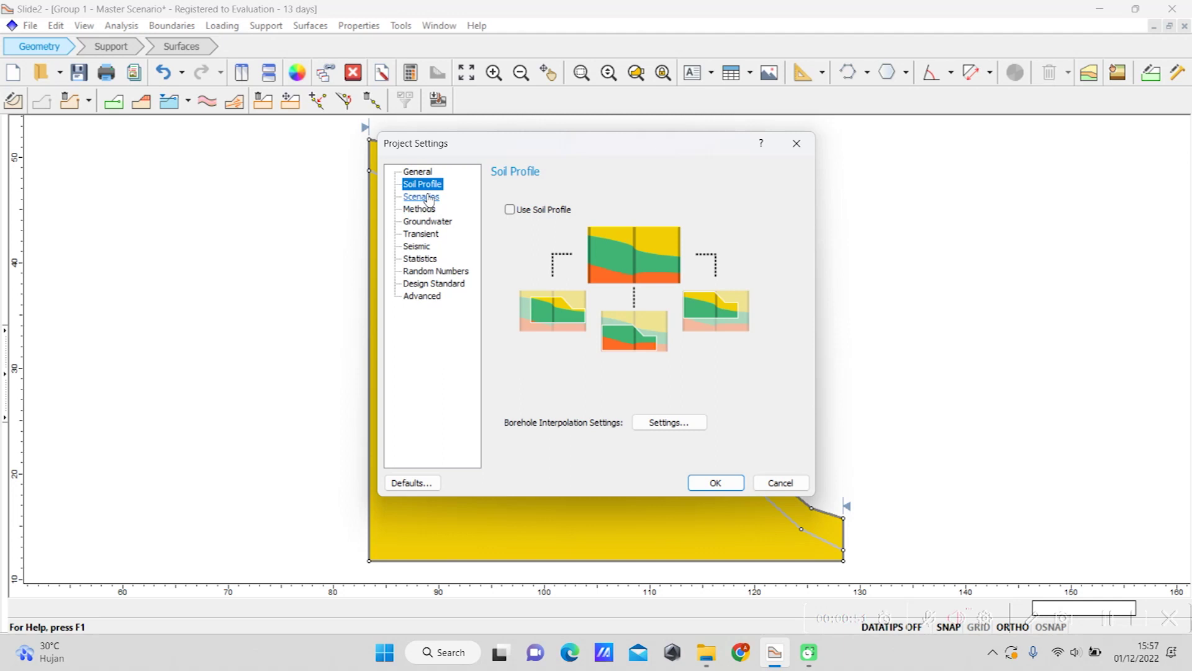
left_click(422, 197)
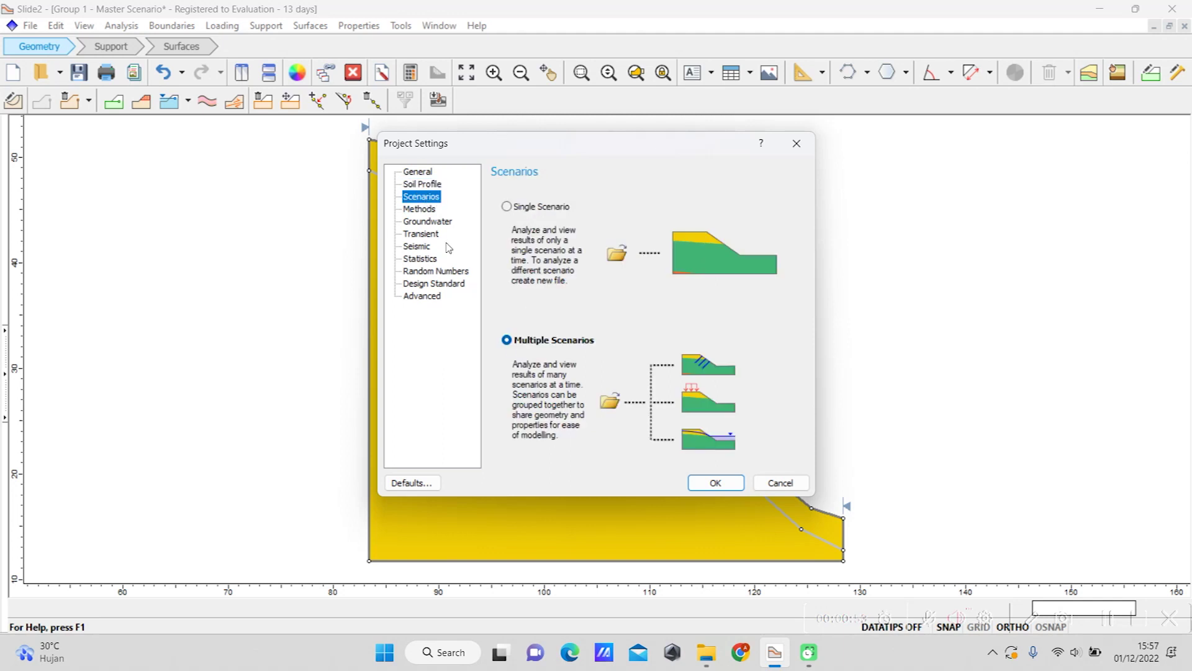
Step: Replace the Janbu simplified analysis method with Ordinary/Fellenius, leaving Bishop simplified selected
left_click(419, 208)
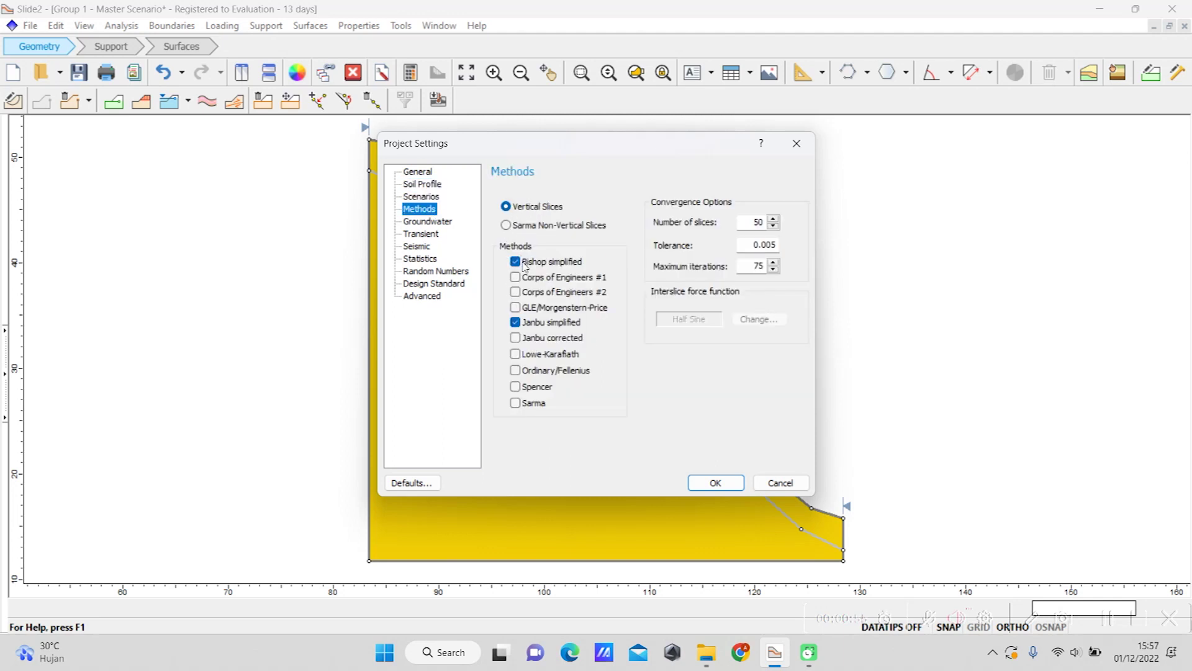
double_click(523, 324)
left_click(523, 324)
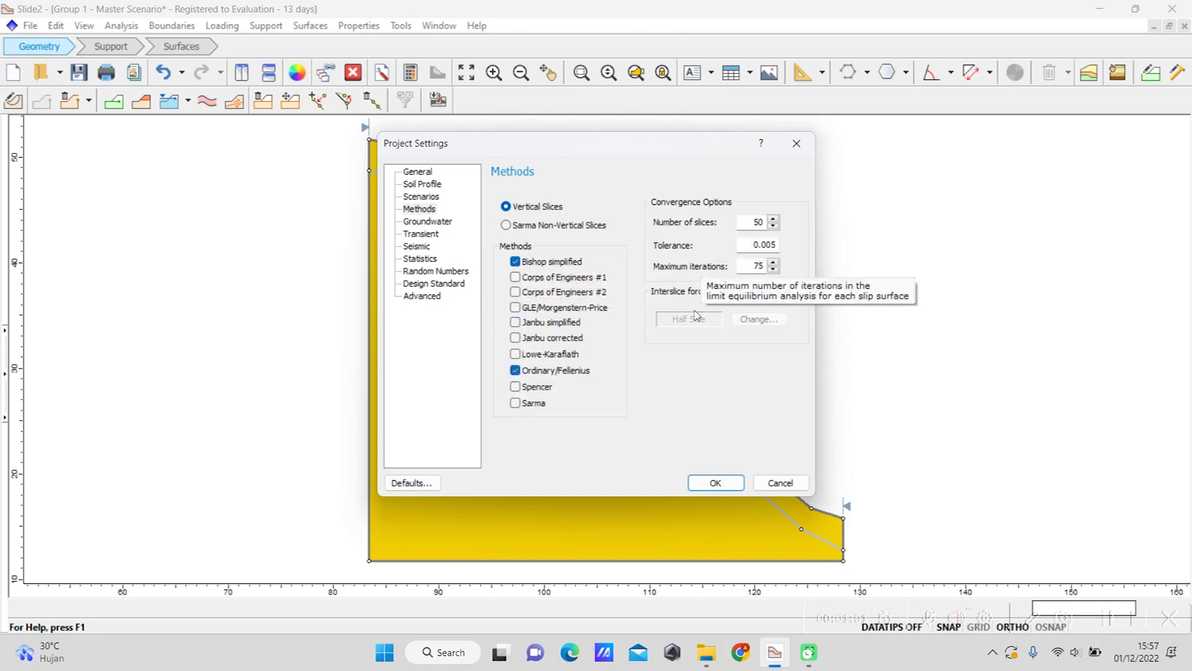
Step: Set the project's groundwater method to Ru Coefficient
left_click(431, 222)
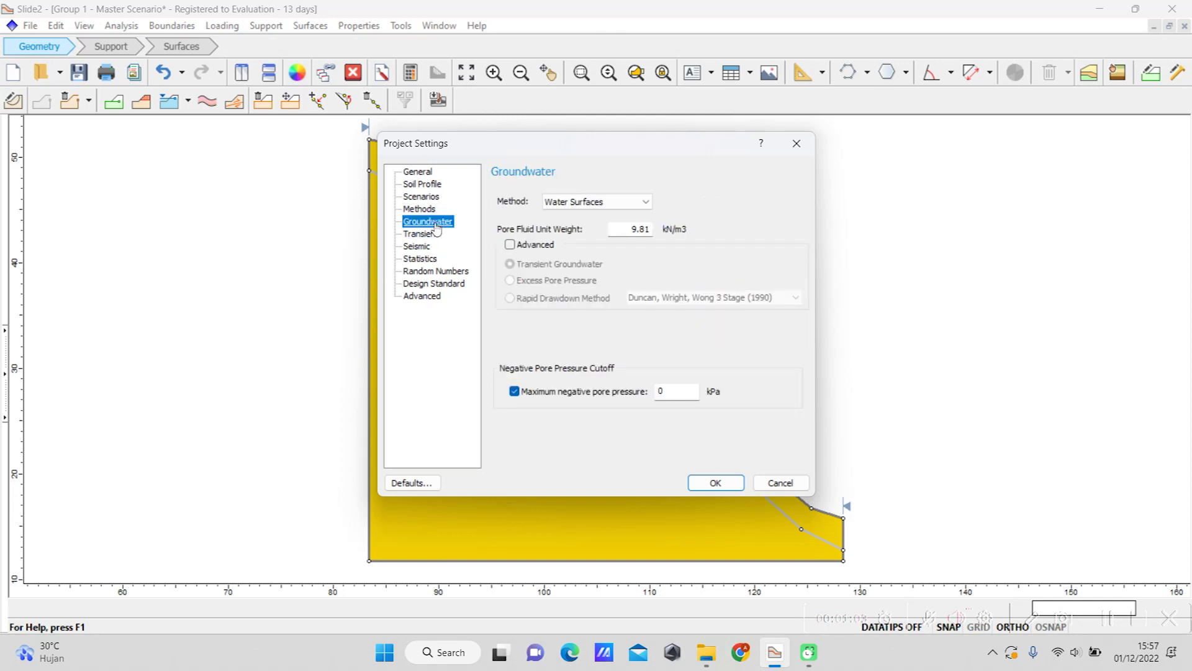
left_click(599, 202)
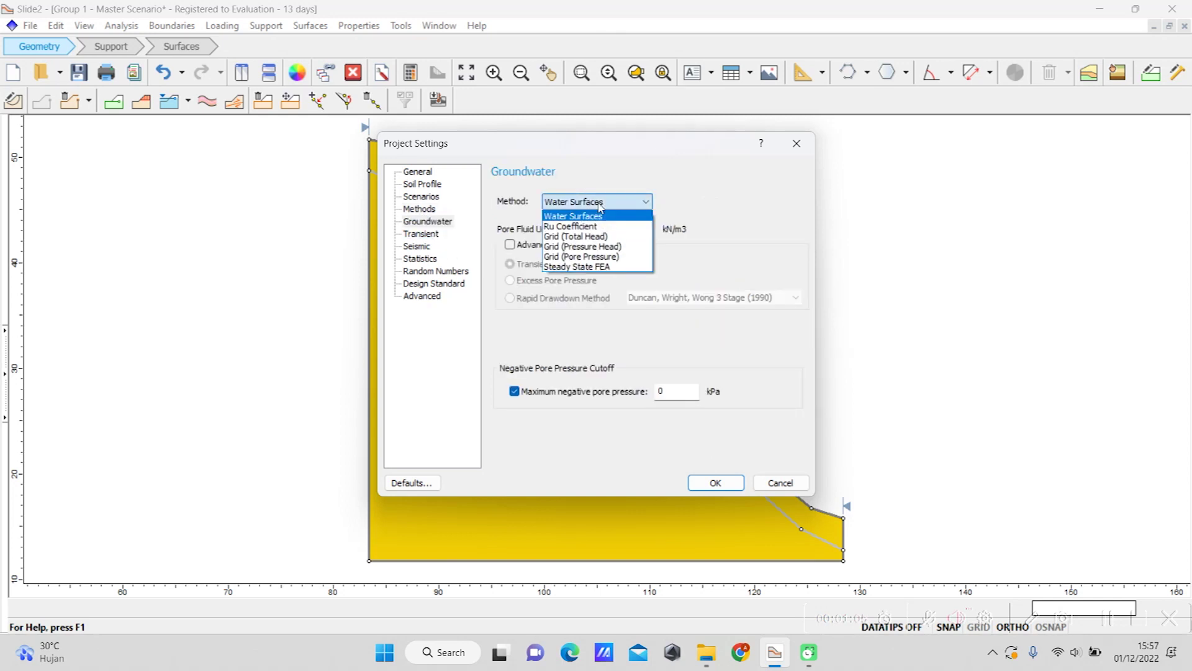
left_click(598, 226)
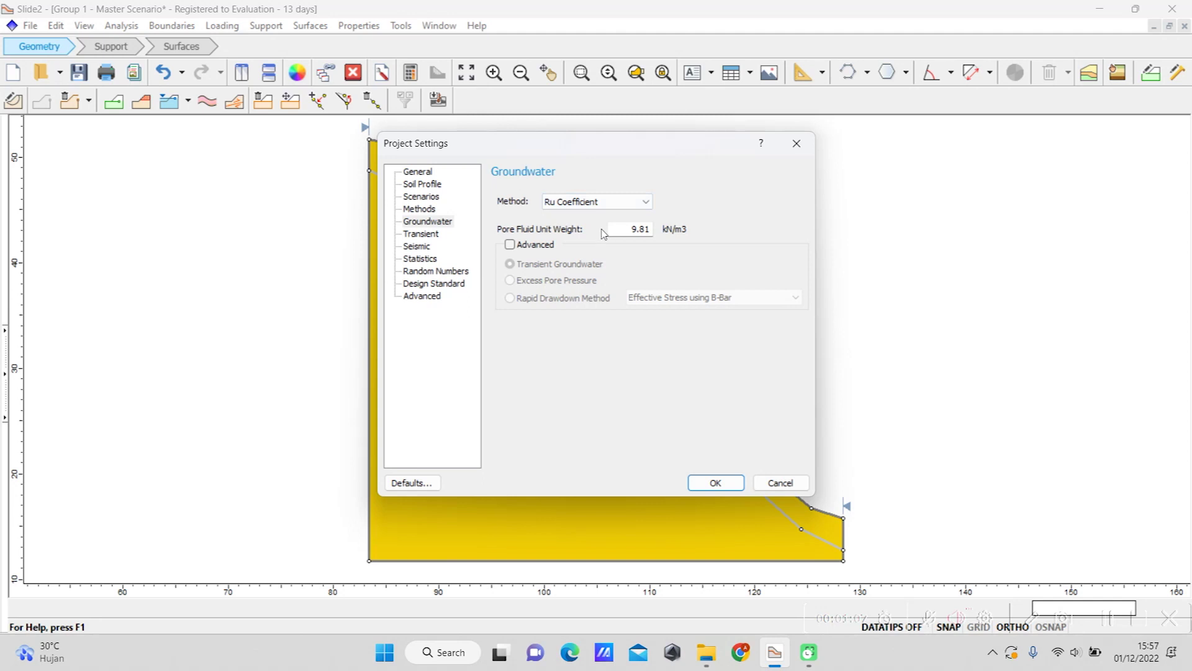
Step: Check the remaining project settings from Transient through Advanced and apply the project settings
left_click(422, 234)
left_click(417, 246)
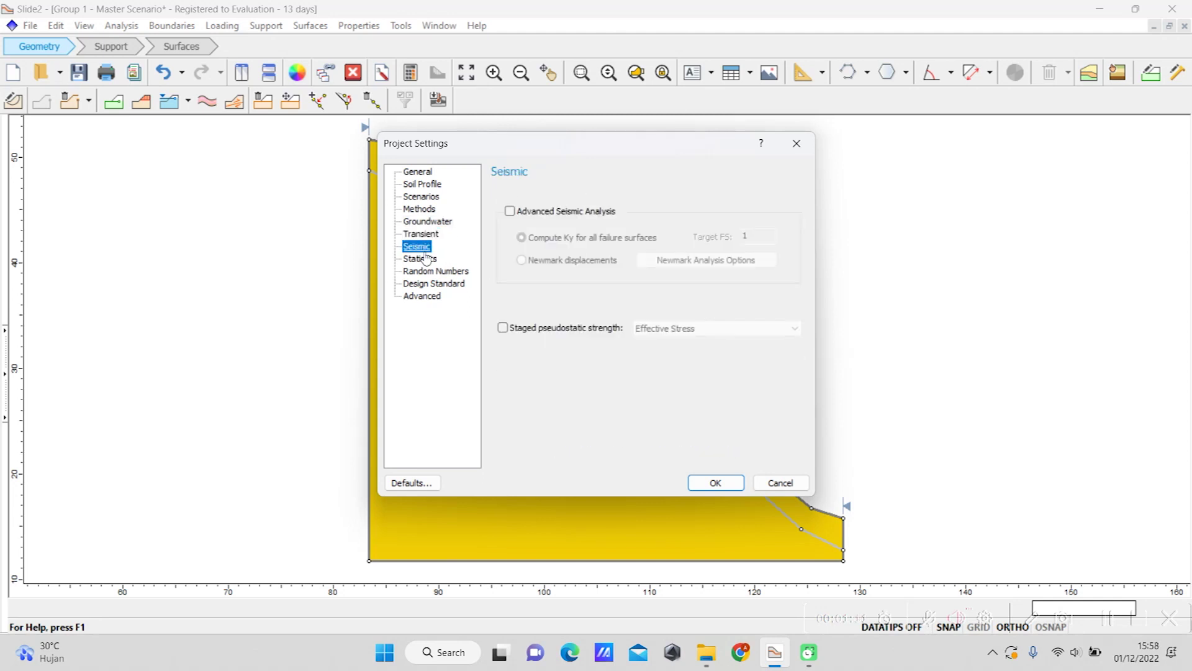
left_click(420, 259)
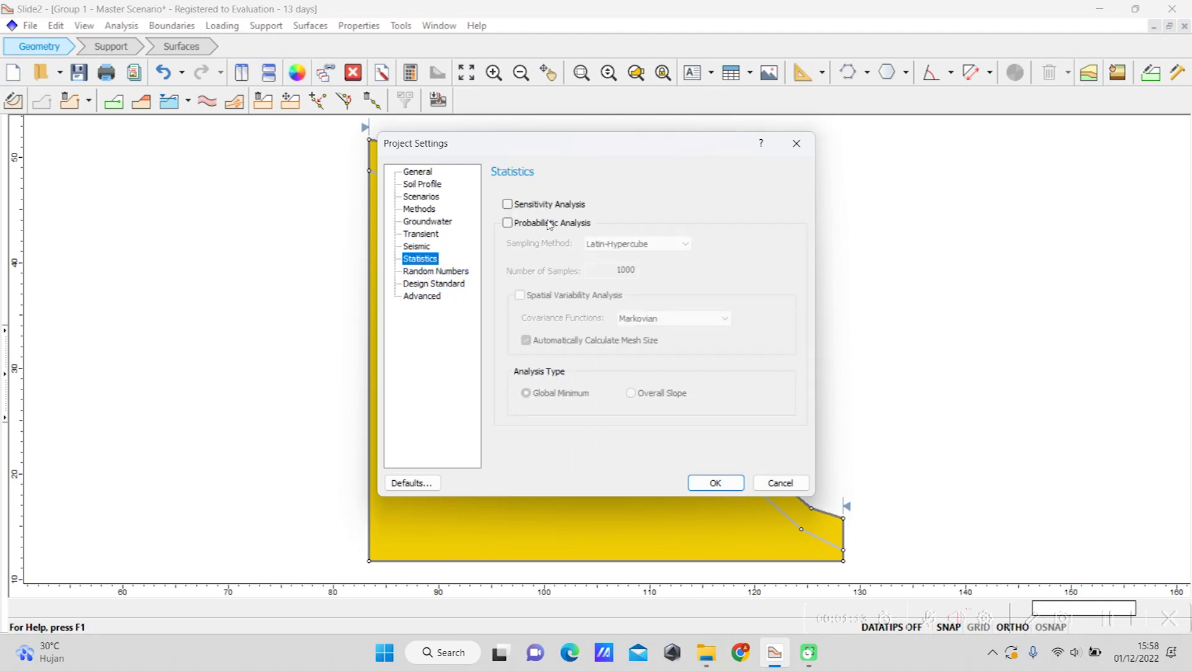
left_click(437, 272)
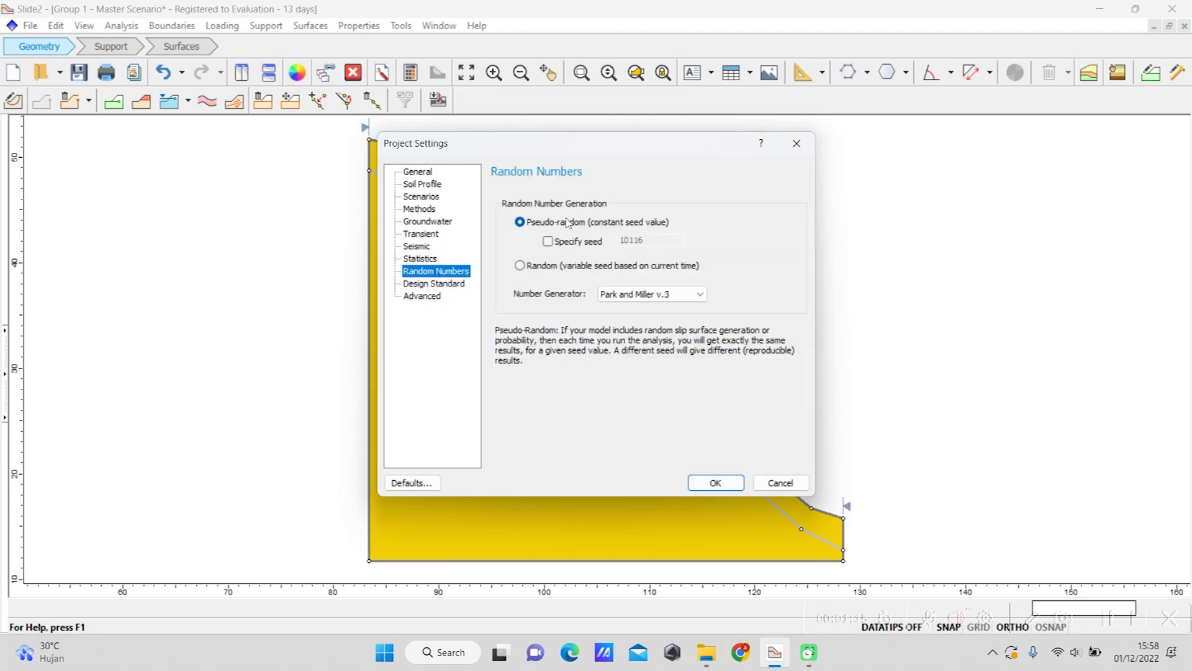
left_click(431, 284)
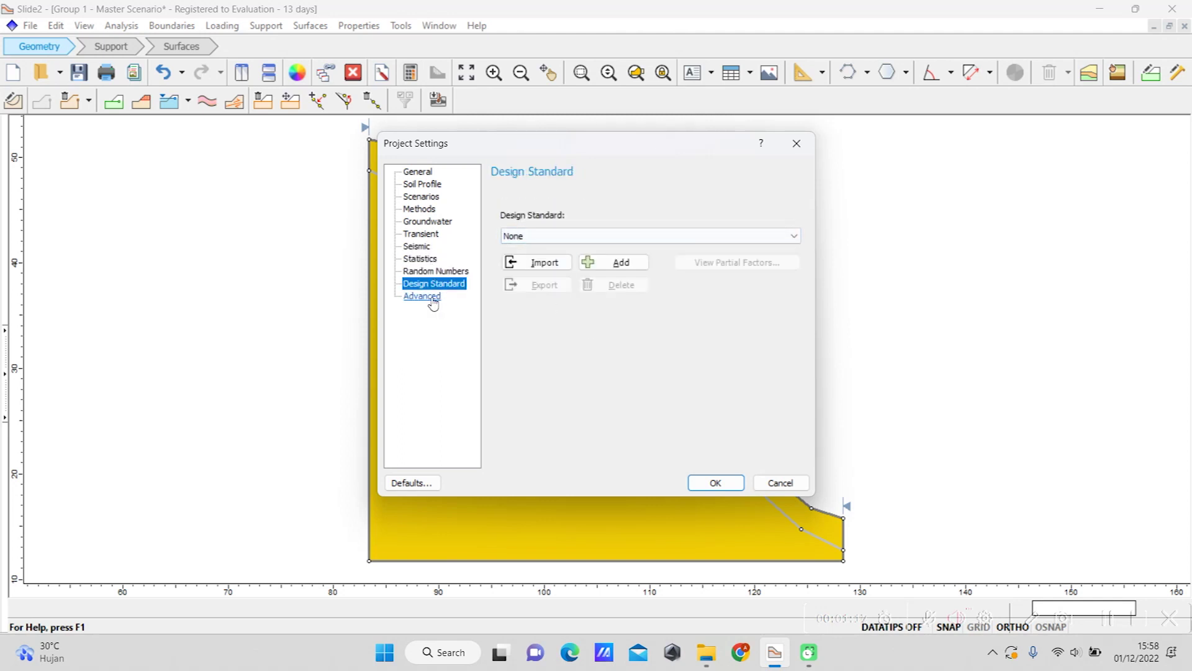
left_click(423, 297)
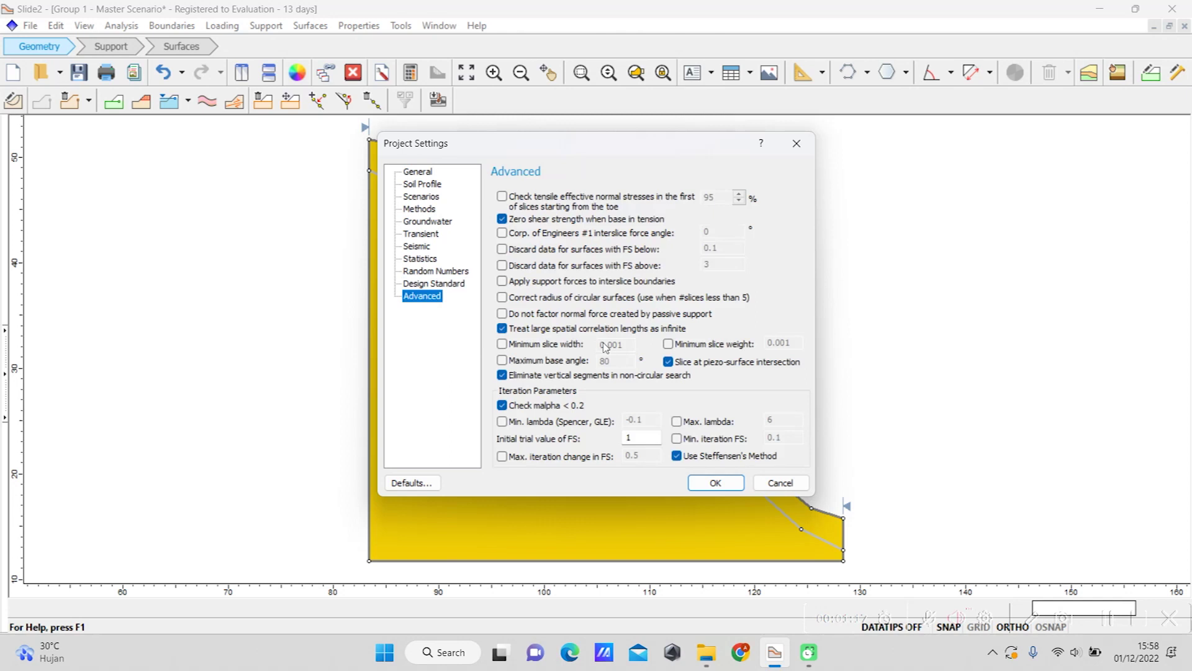
left_click(711, 485)
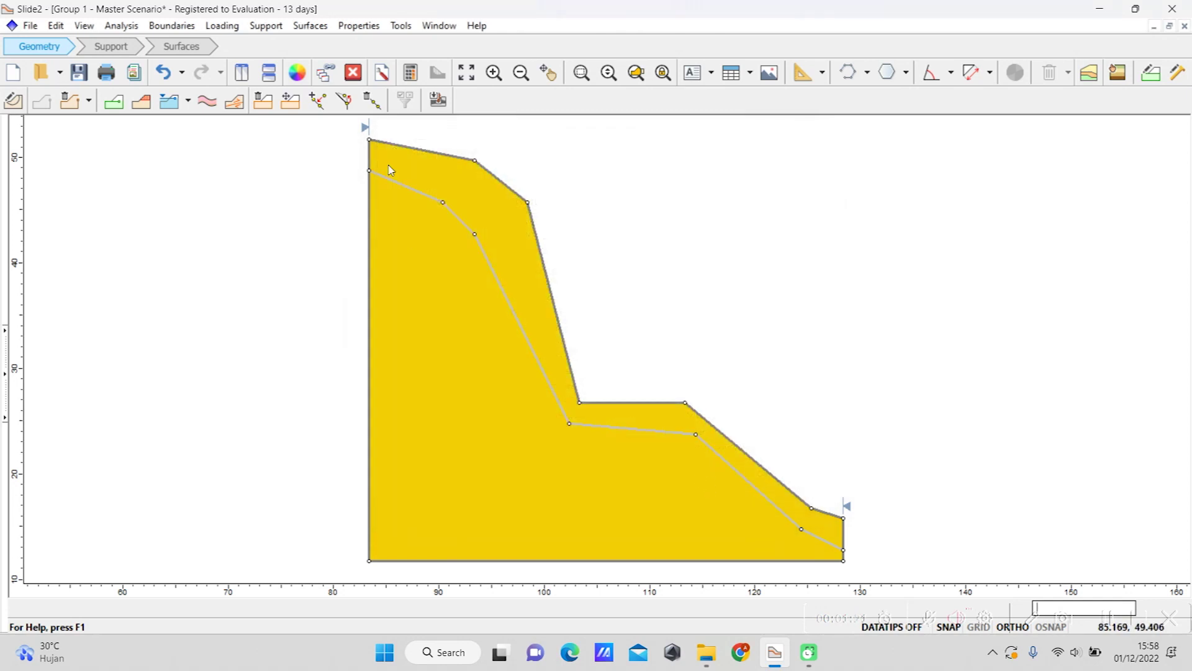
Step: Define Material 1 as PASIR with a unit weight of 23 kN/m3, a cohesion of 35 kPa and a new phi value
left_click(352, 27)
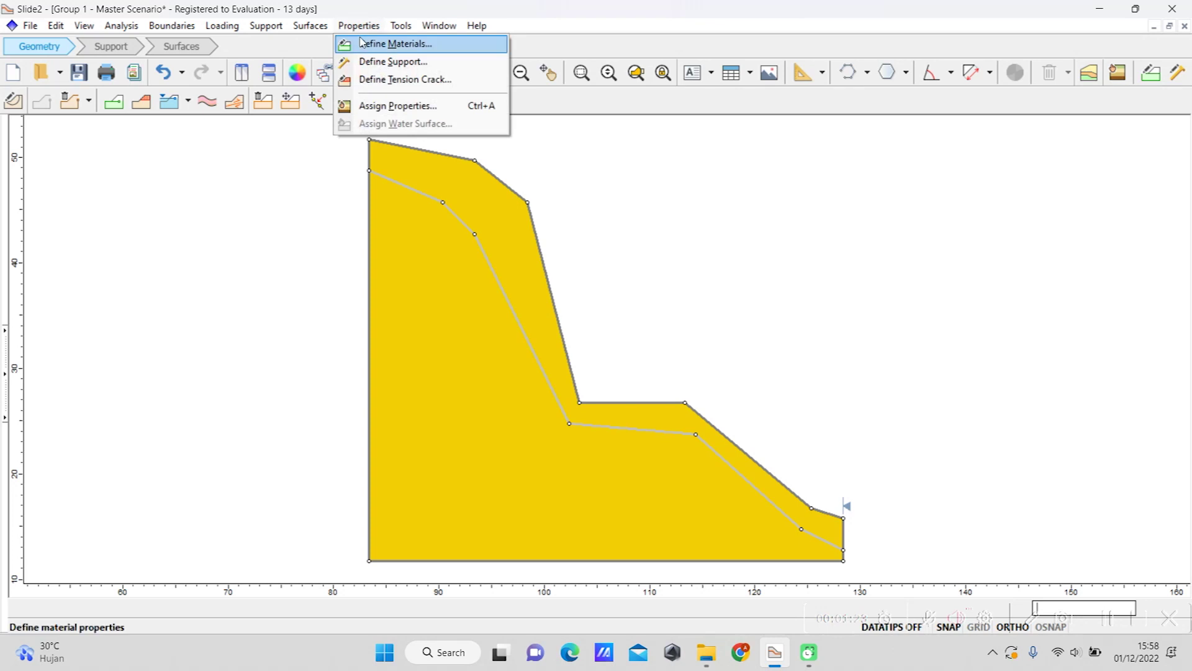
left_click(391, 43)
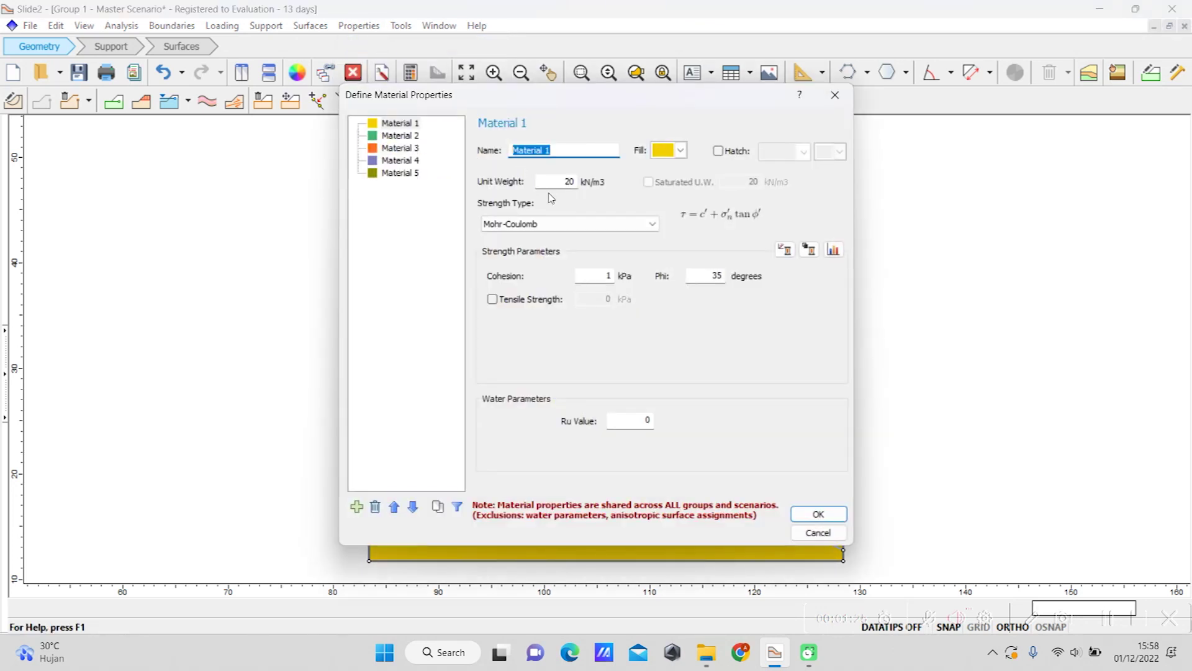
type("PASIR")
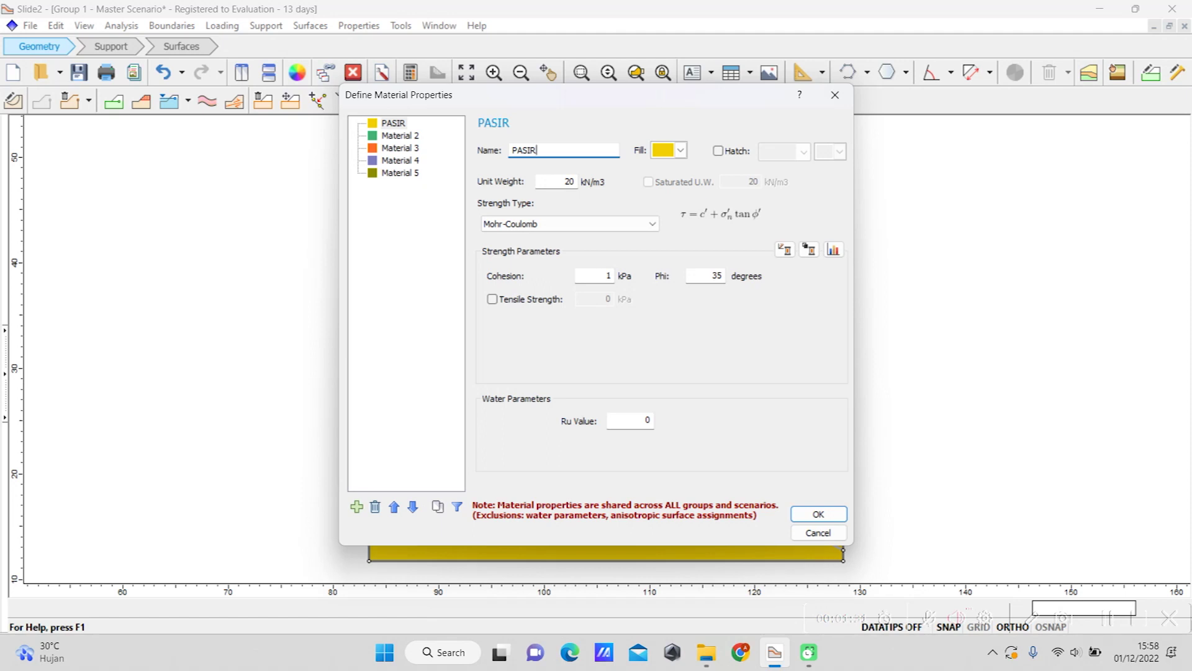
left_click(565, 180)
type("2")
left_click(611, 274)
type("35")
left_click(711, 273)
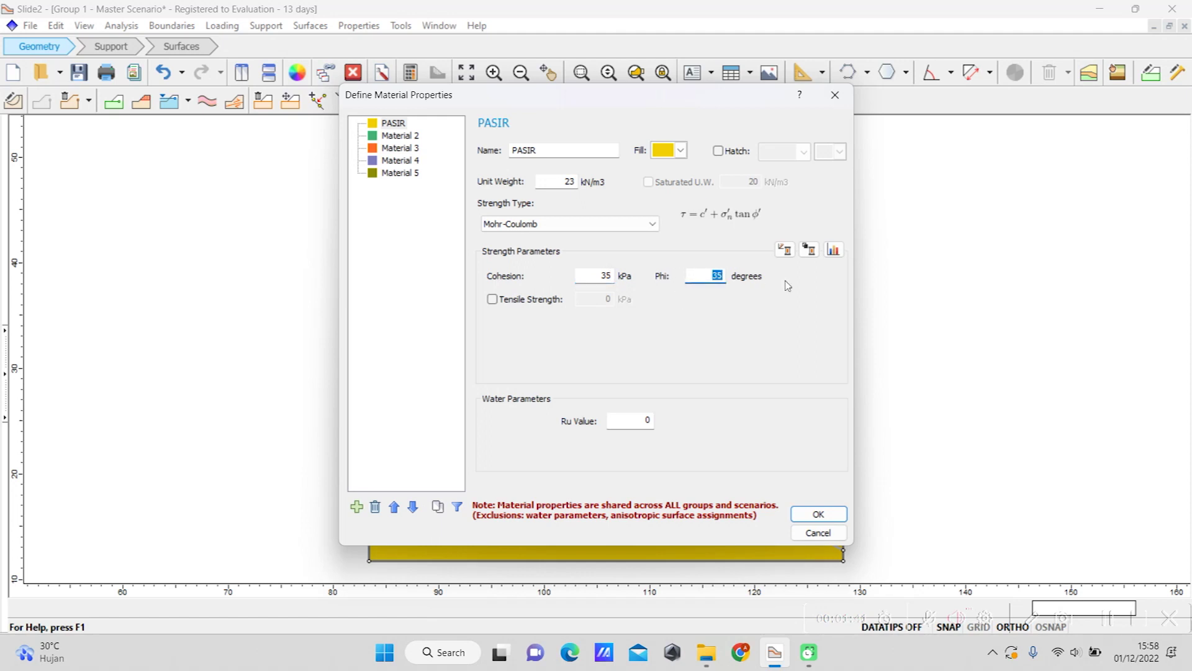
type("4")
Step: Define Material 2 as BATU with a unit weight of 19.2 kN/m3, a cohesion of 27.3 kPa and a phi of 23.5 degrees
left_click(400, 135)
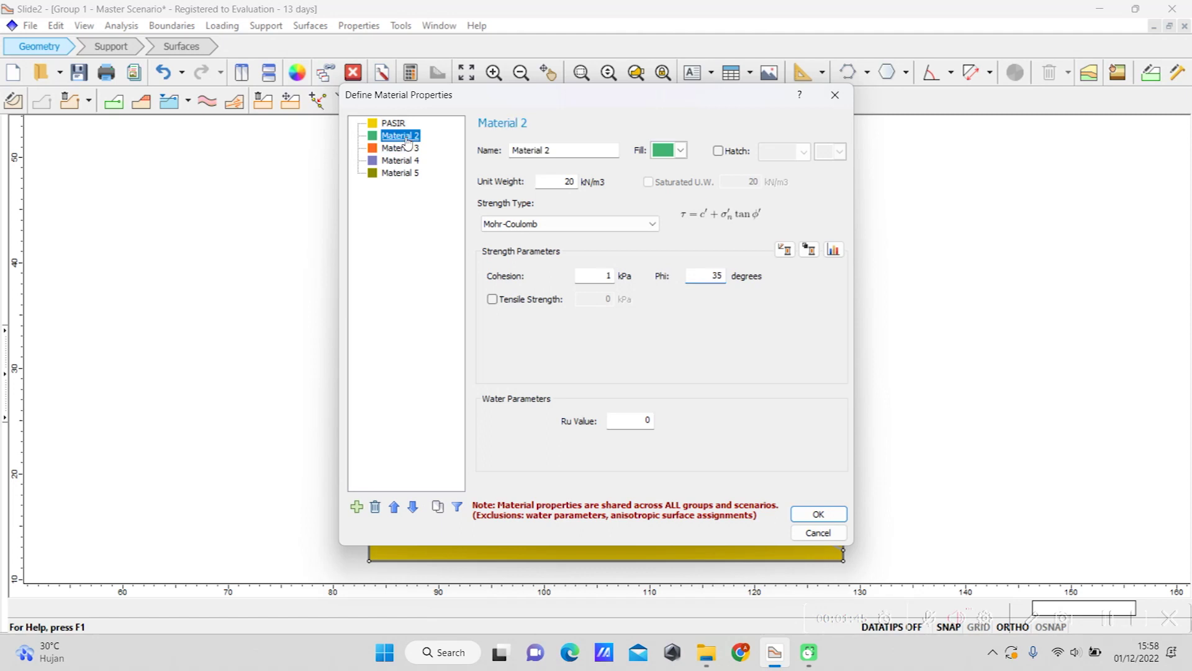
left_click(564, 146)
key("ctrl+a")
type("BATU")
key("Tab")
type("19.2")
key("Tab")
key("Tab")
type("2")
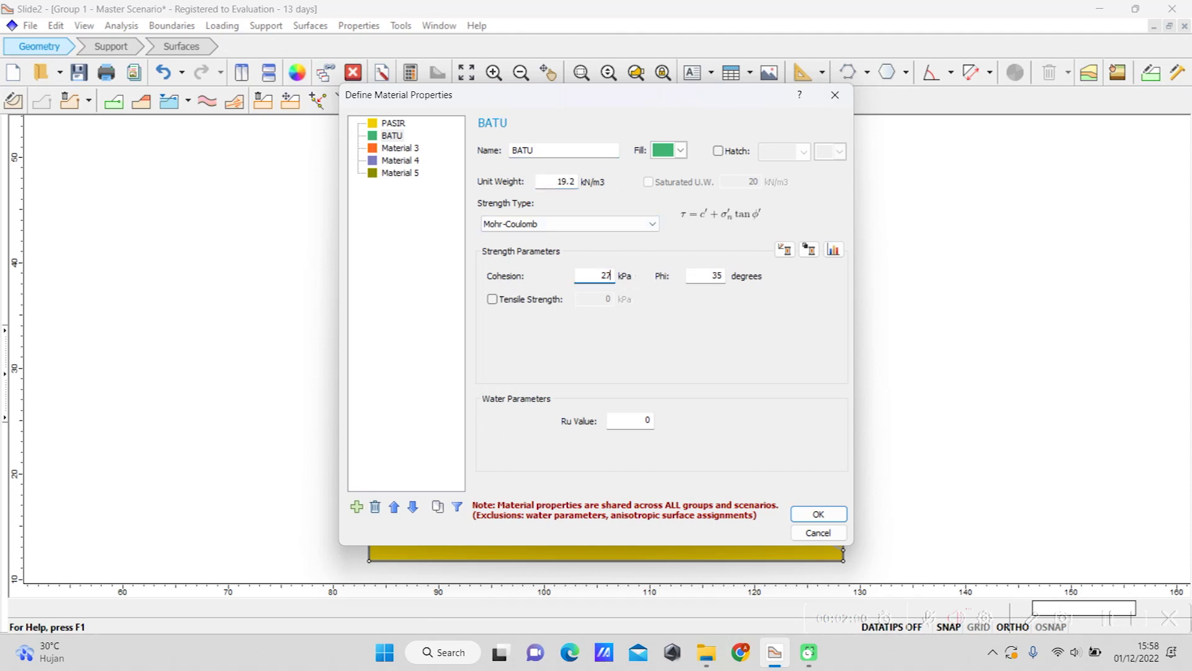
key("Tab")
type("31.8")
left_click(401, 172)
left_click(375, 507)
left_click(375, 507)
left_click(375, 506)
key("Tab")
type("23.")
Step: Delete the unused Materials 5, 4 and 3 and apply the material definitions
left_click(400, 173)
left_click(377, 508)
left_click(376, 508)
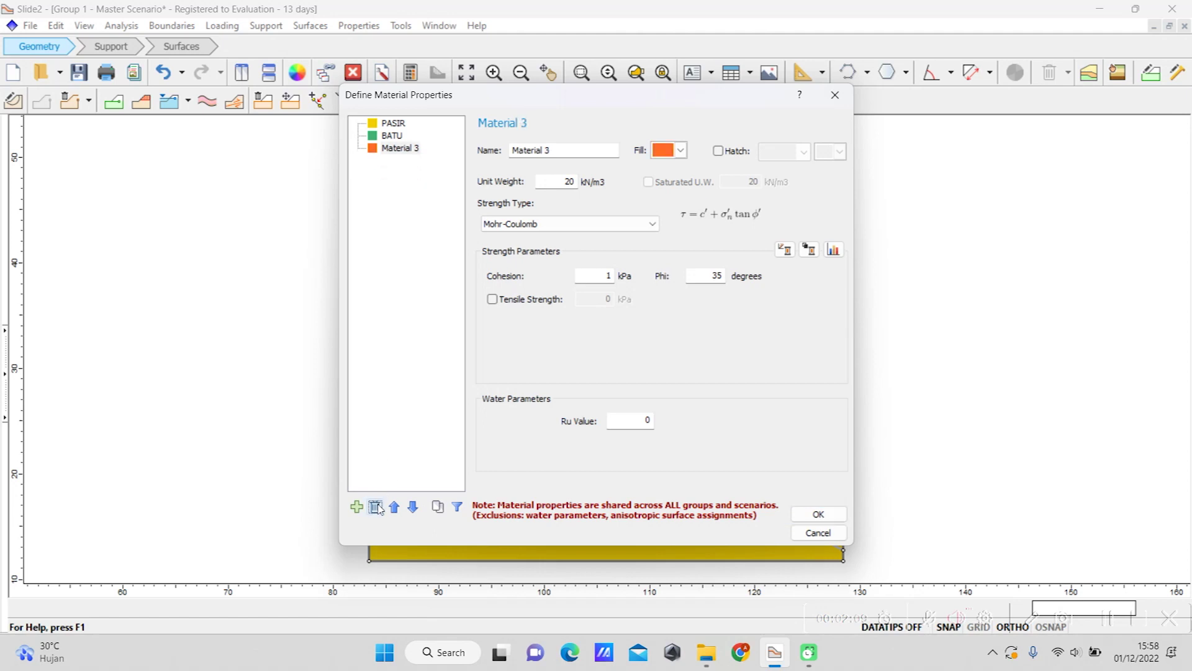
left_click(377, 508)
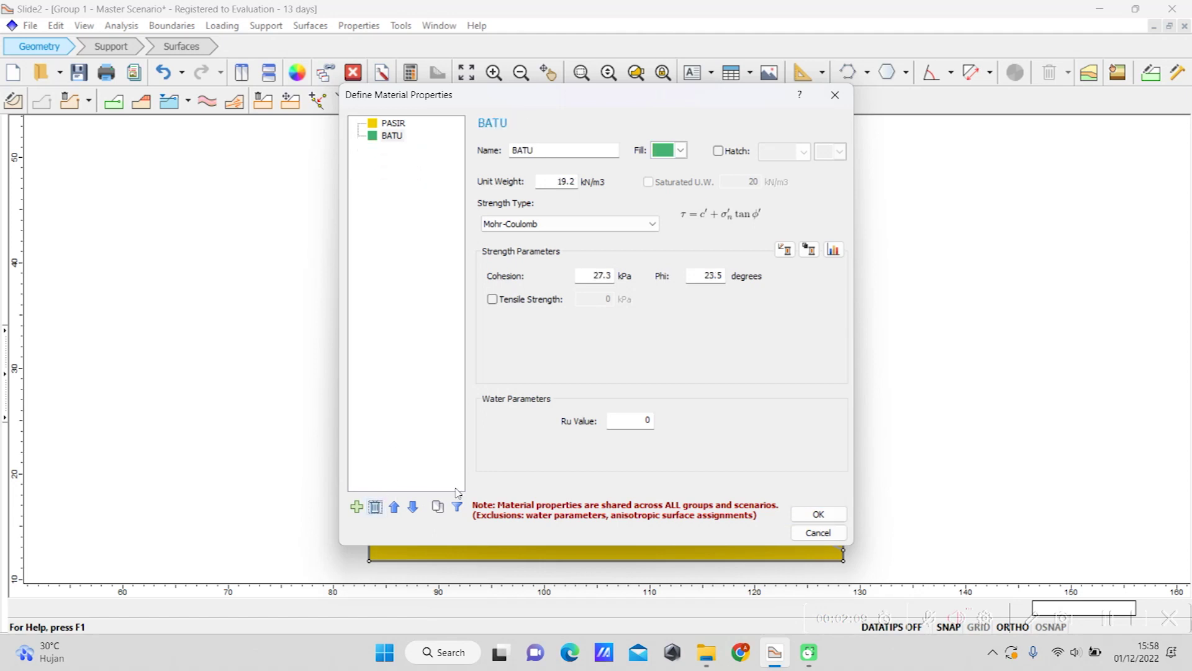
left_click(818, 515)
Step: Assign the PASIR material to the slope's upper layer, above the material boundary
right_click(660, 424)
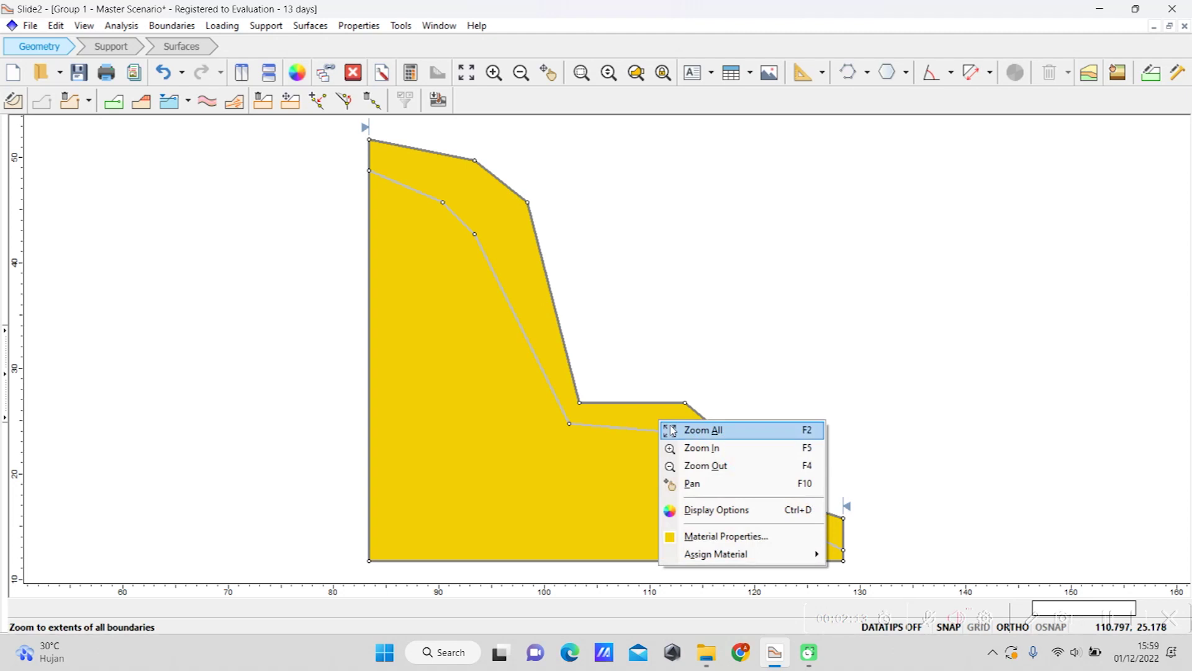
mouse_move(714, 555)
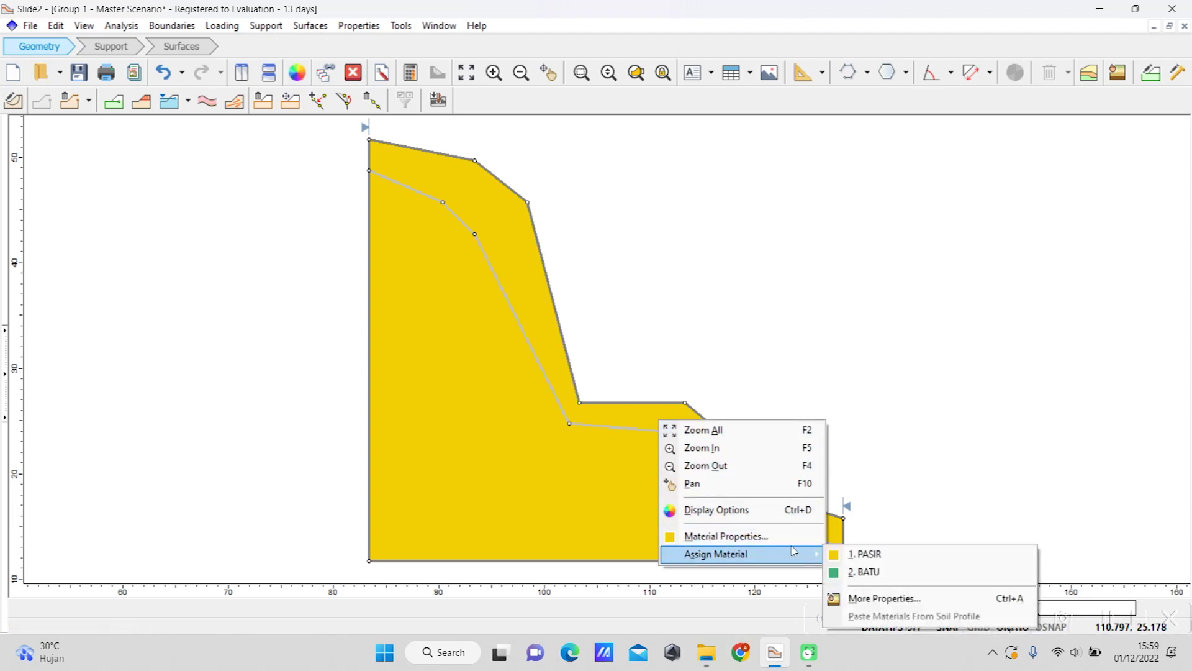
left_click(865, 554)
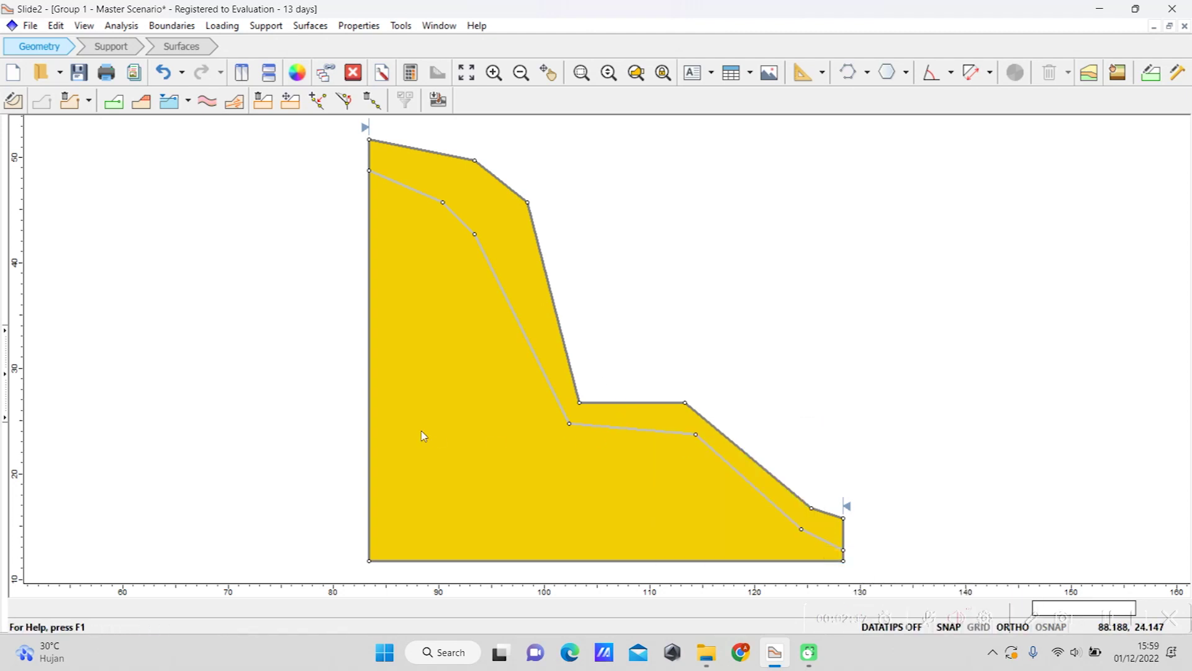
right_click(659, 421)
mouse_move(738, 553)
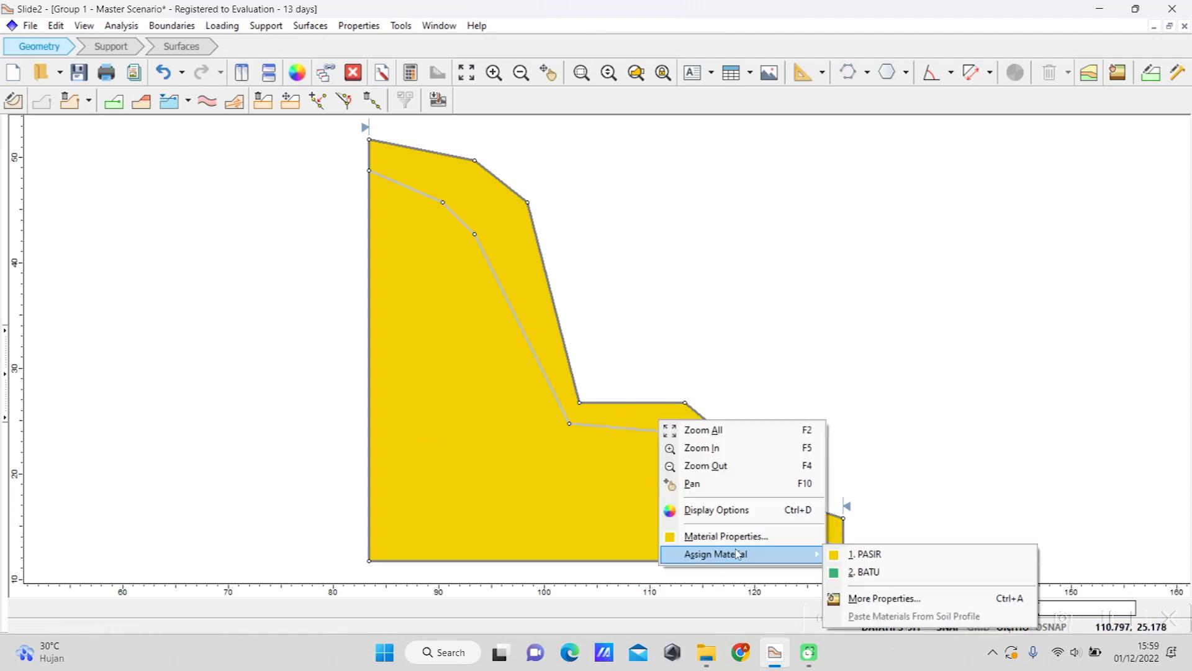
left_click(848, 555)
Step: Assign the BATU material to the region below the material boundary
right_click(471, 455)
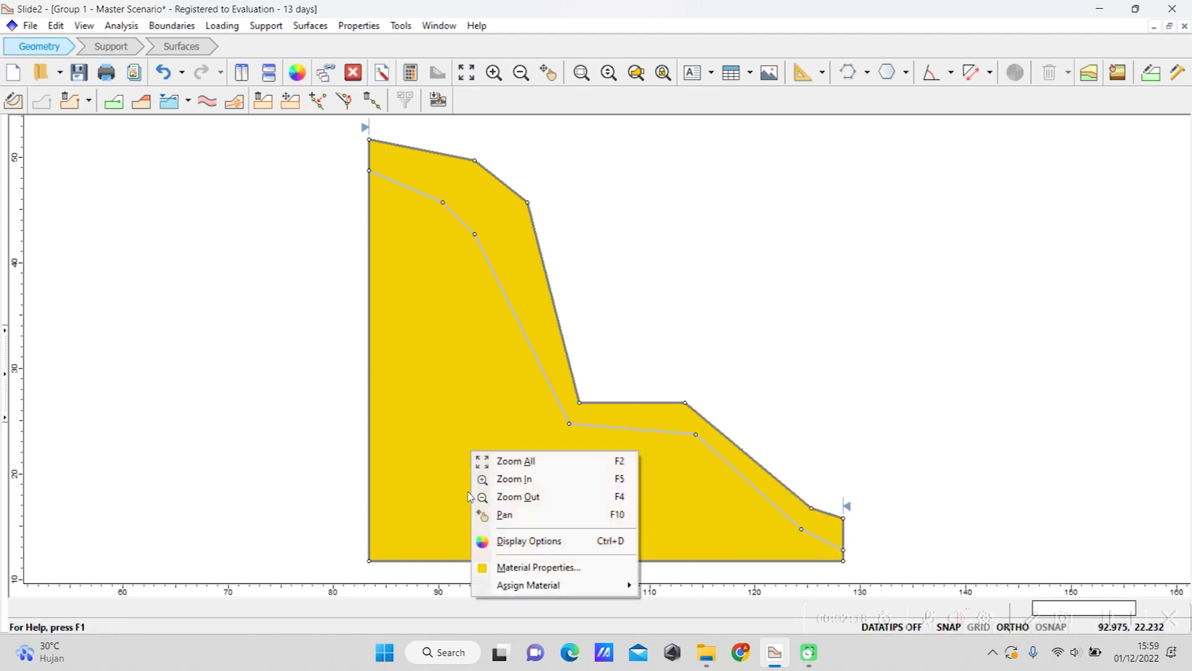
mouse_move(559, 584)
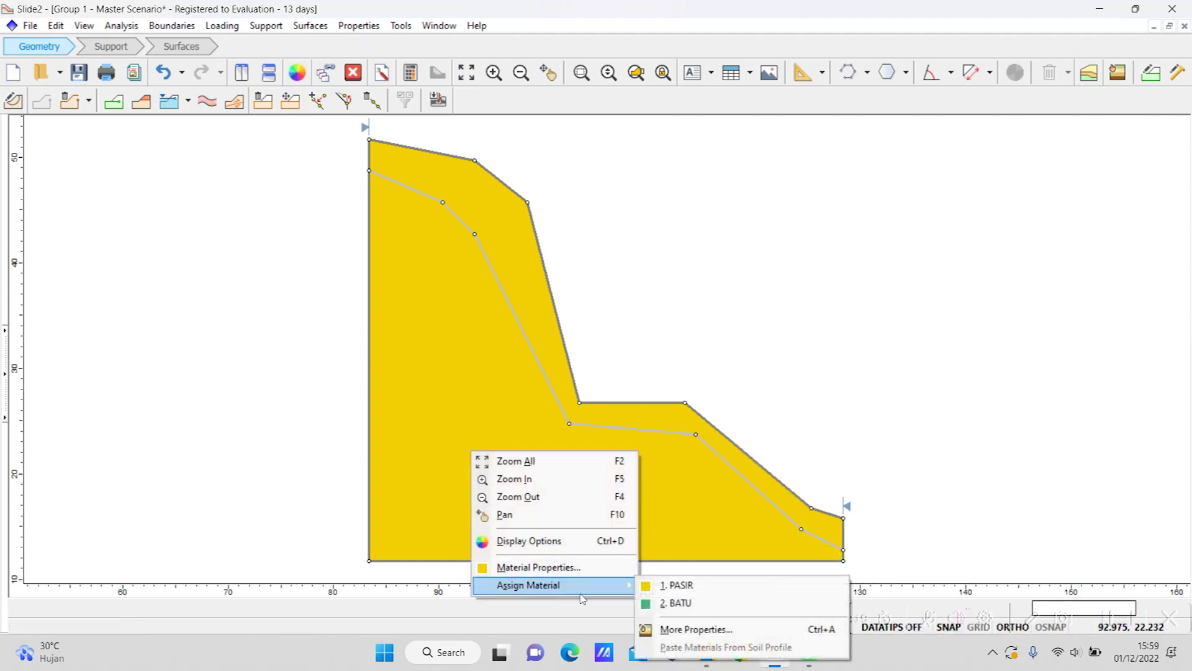
left_click(670, 602)
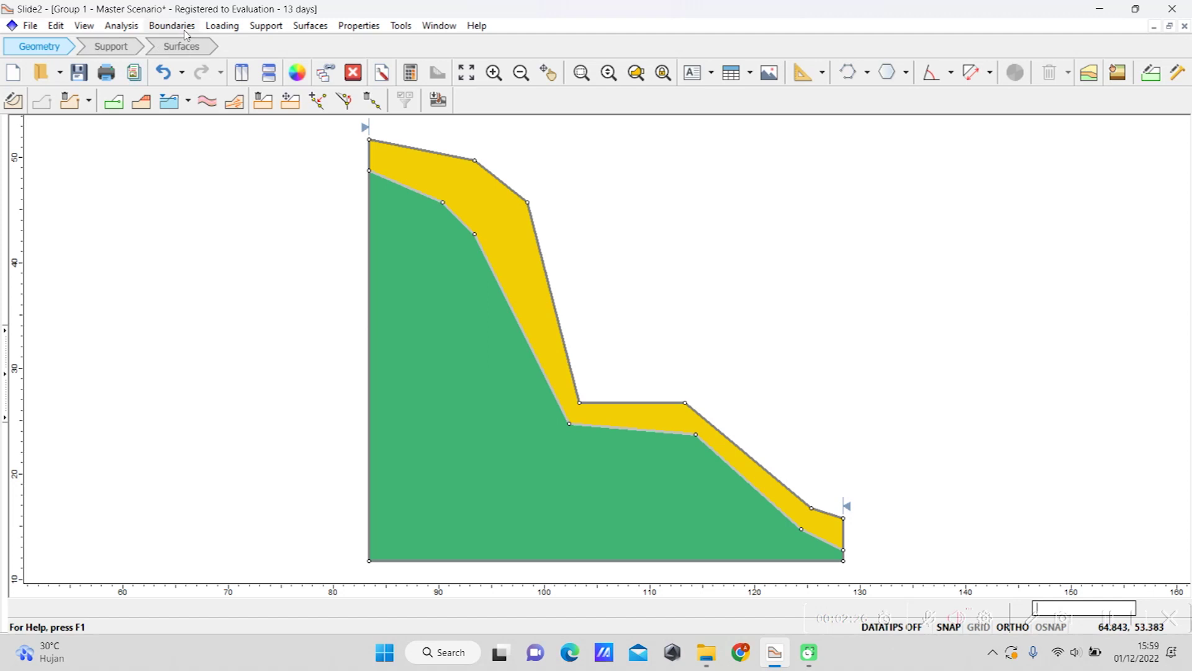
Step: Add a constant vertical distributed load of 17.6 kPa along the full width of the slope's horizontal bench
left_click(221, 27)
left_click(238, 45)
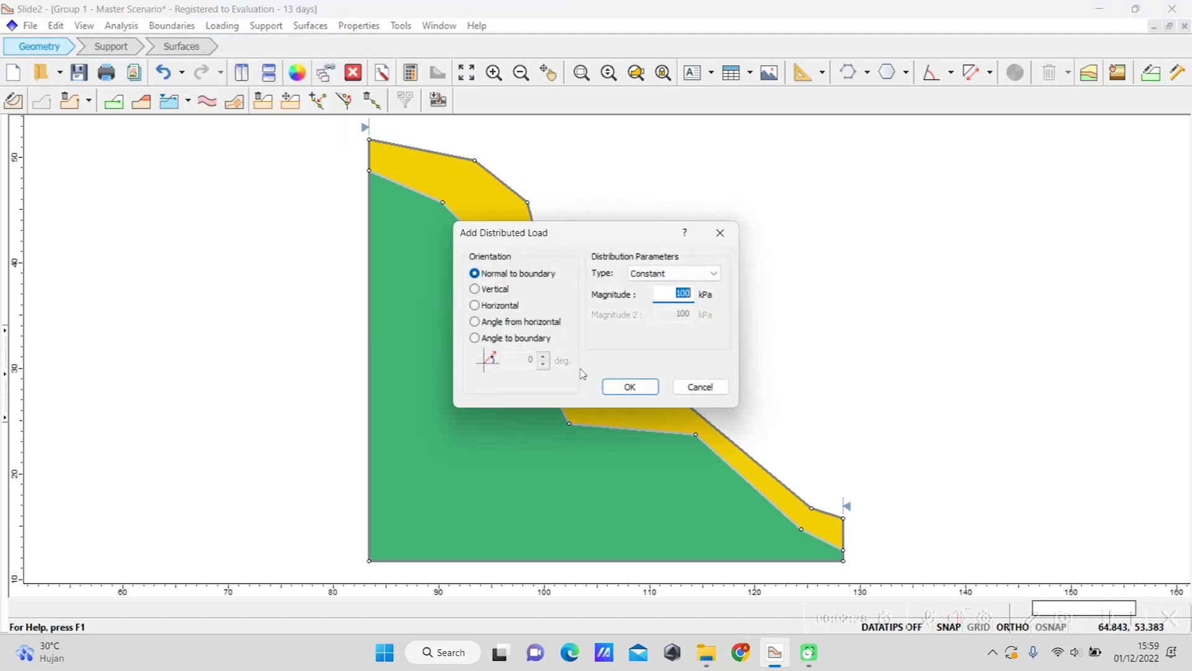
left_click(500, 290)
left_click_drag(677, 290, 713, 288)
left_click(630, 386)
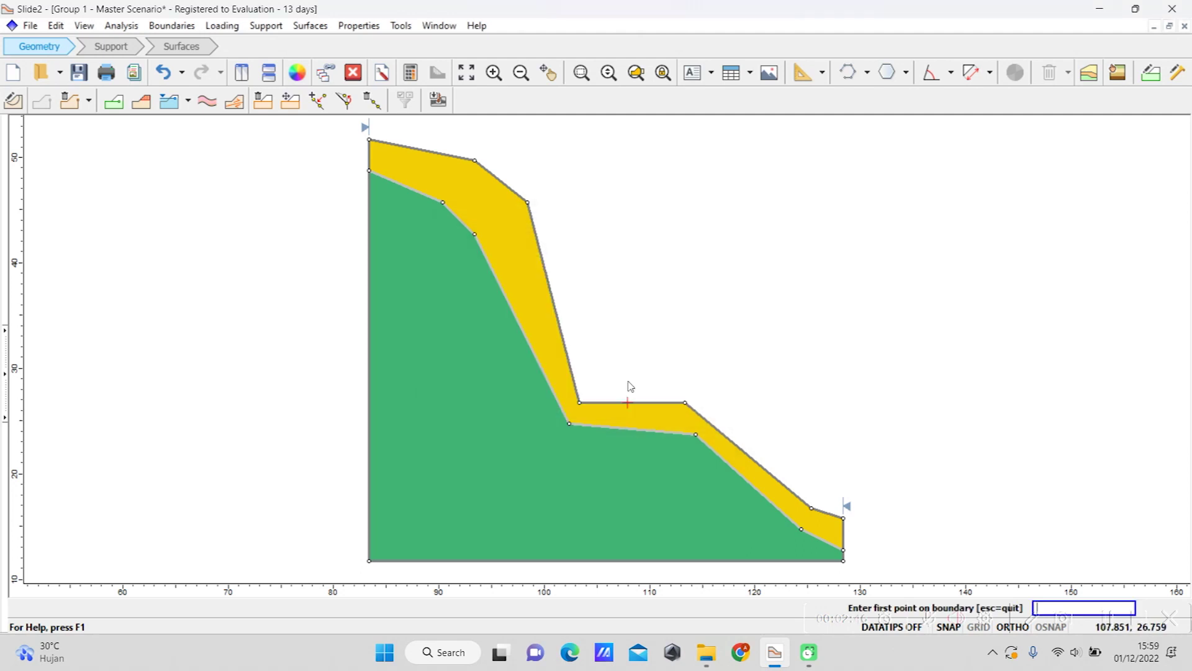
left_click(582, 406)
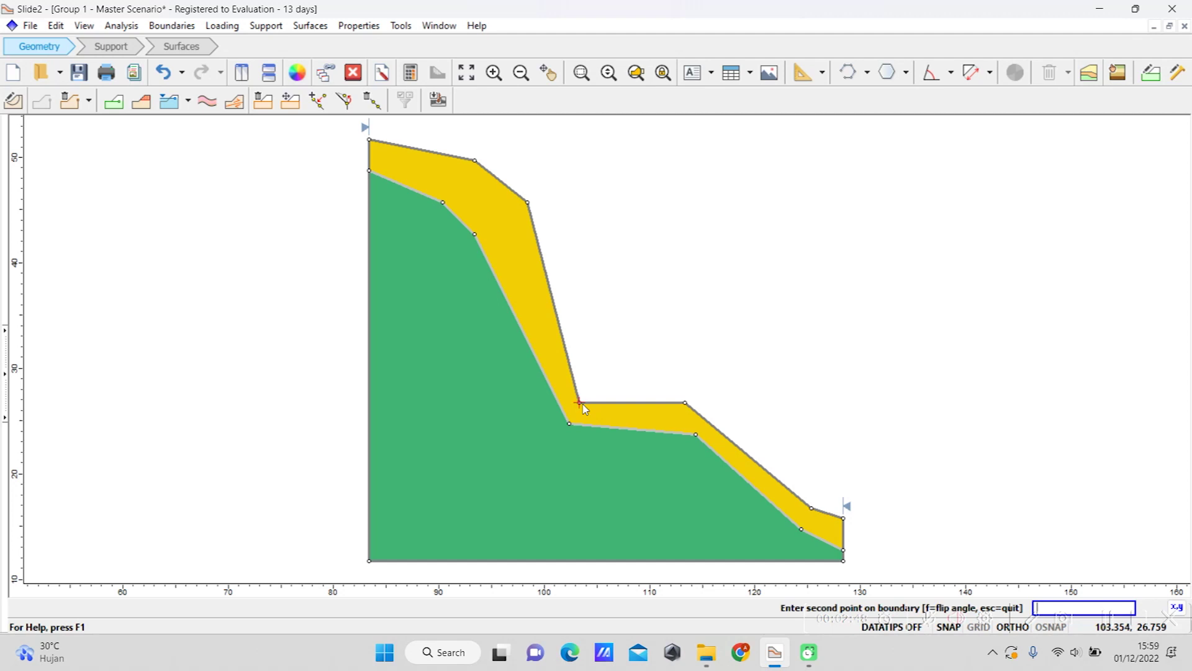
left_click(691, 408)
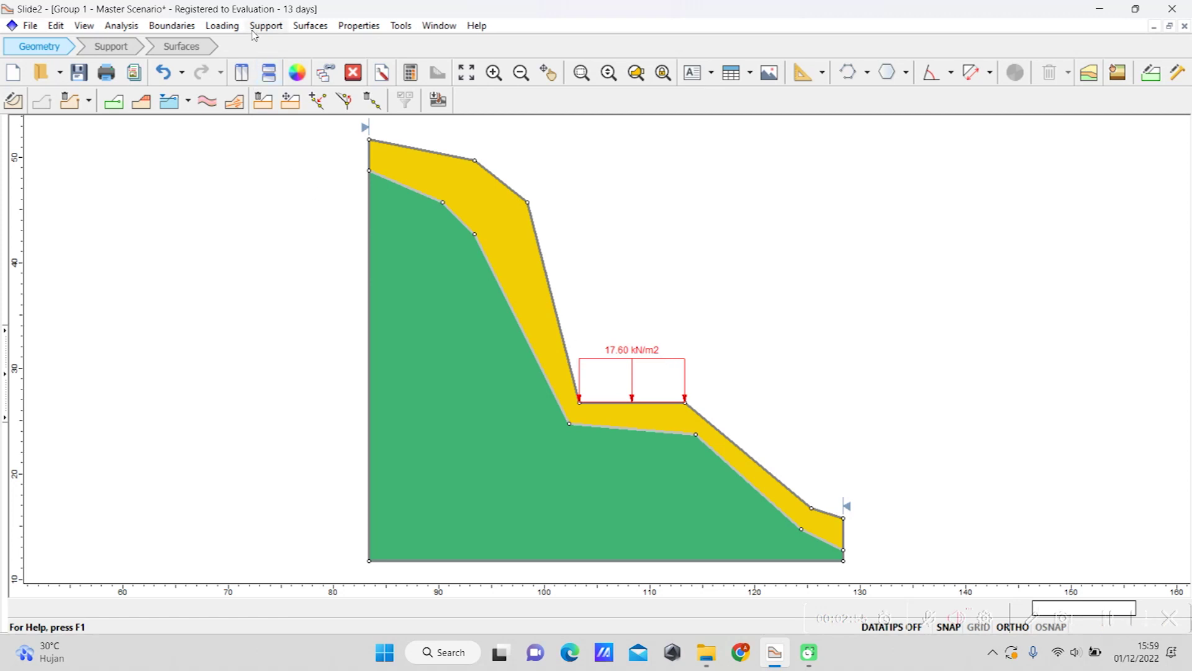
Step: Check the circular surface options and the Auto Refine Search parameters, and accept them
left_click(310, 25)
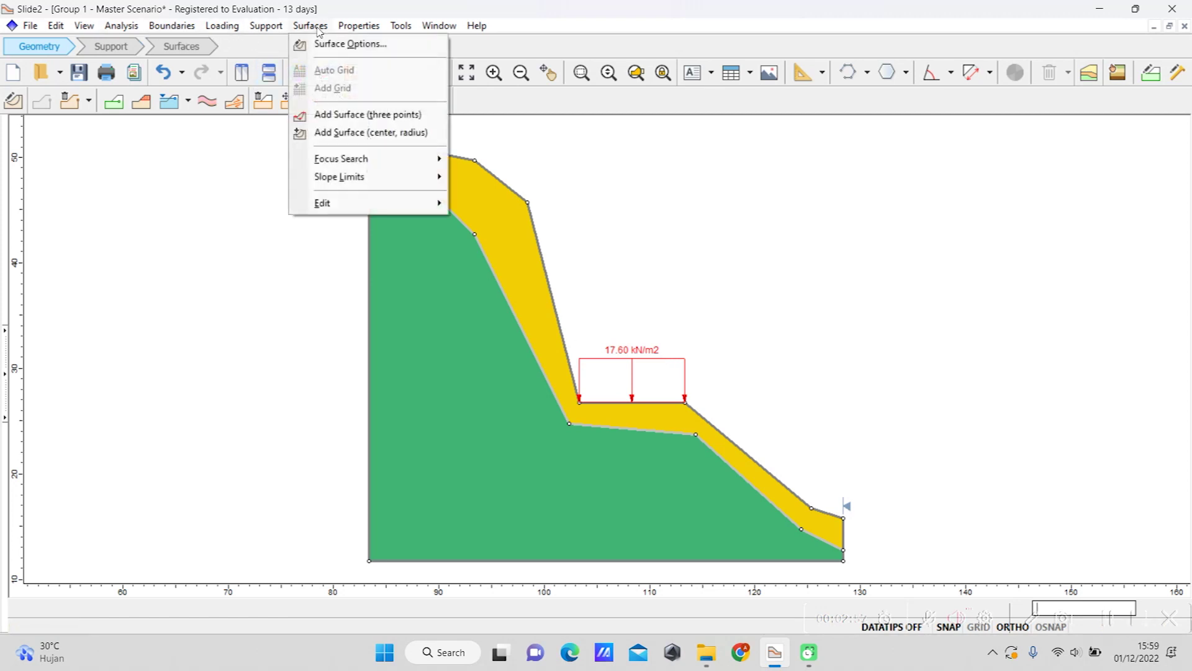
left_click(317, 44)
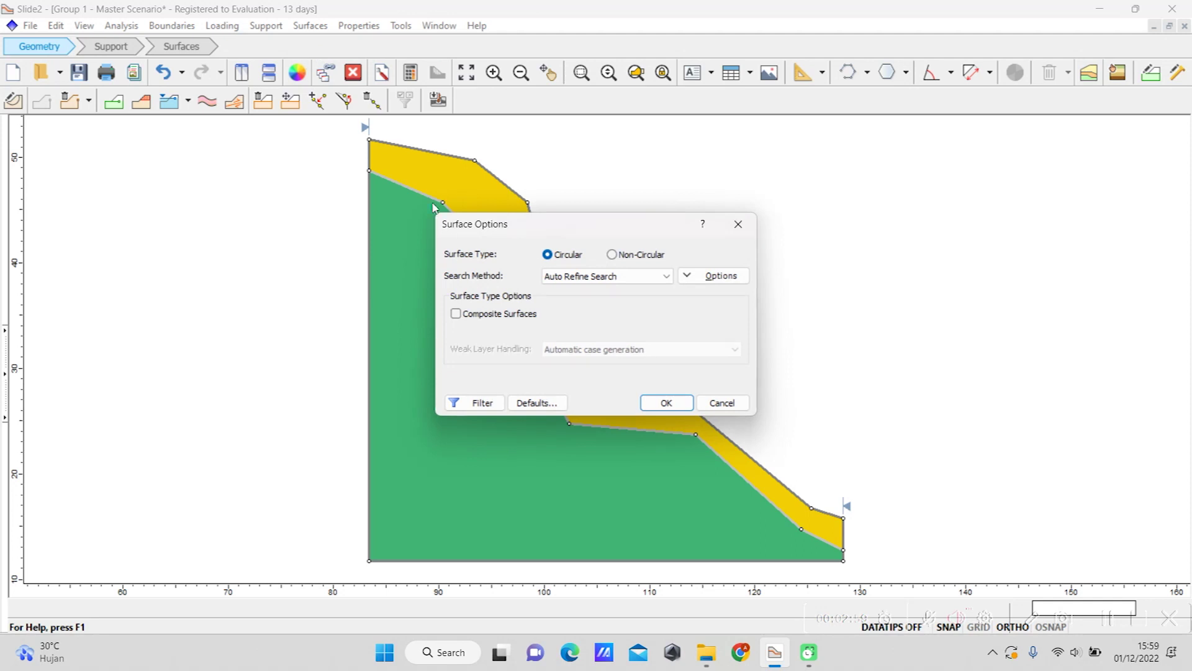
left_click(695, 279)
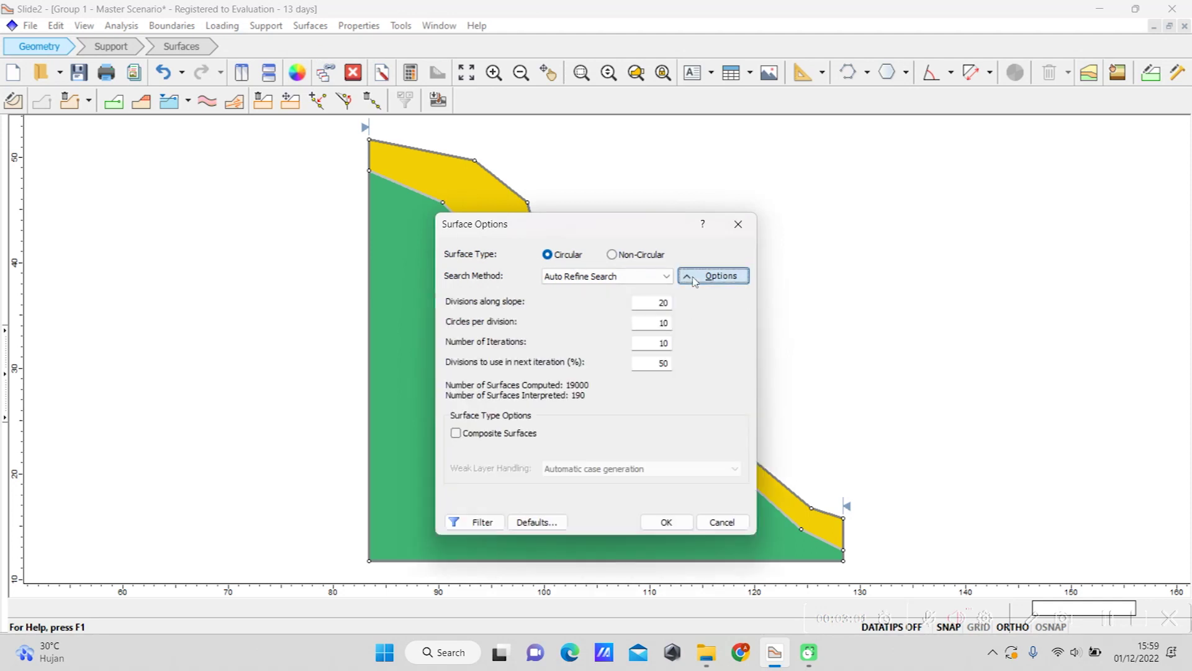
left_click(667, 522)
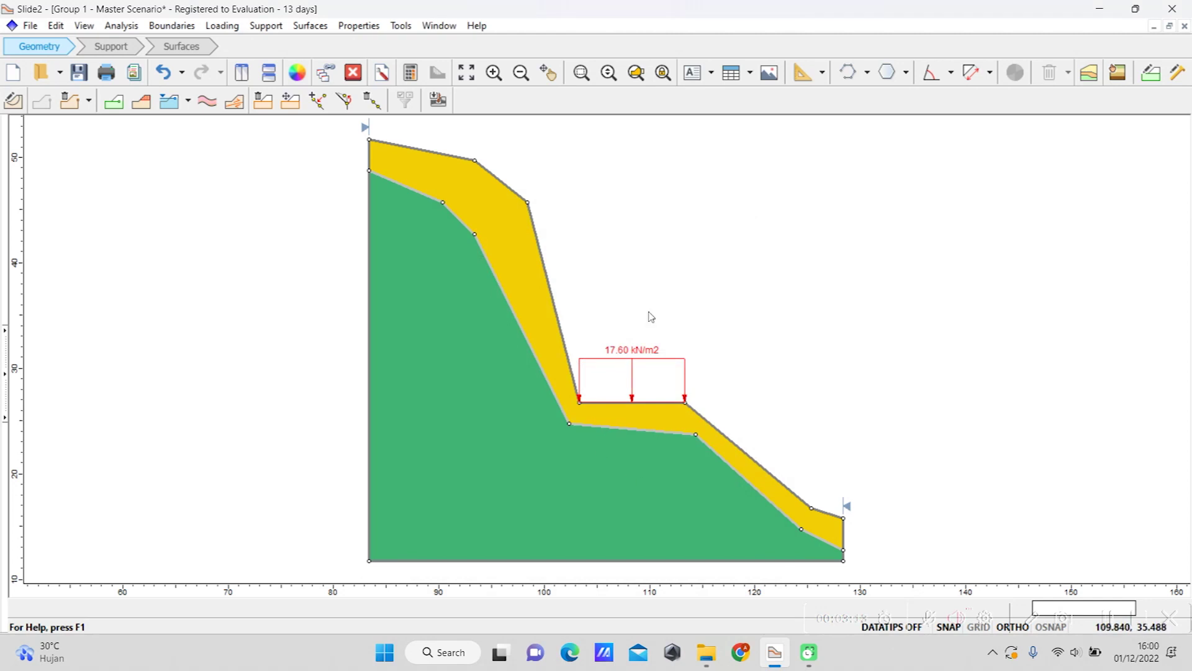
Step: Save the project as Slide1 in the SLIDE2 folder on drive E
key("ctrl+s")
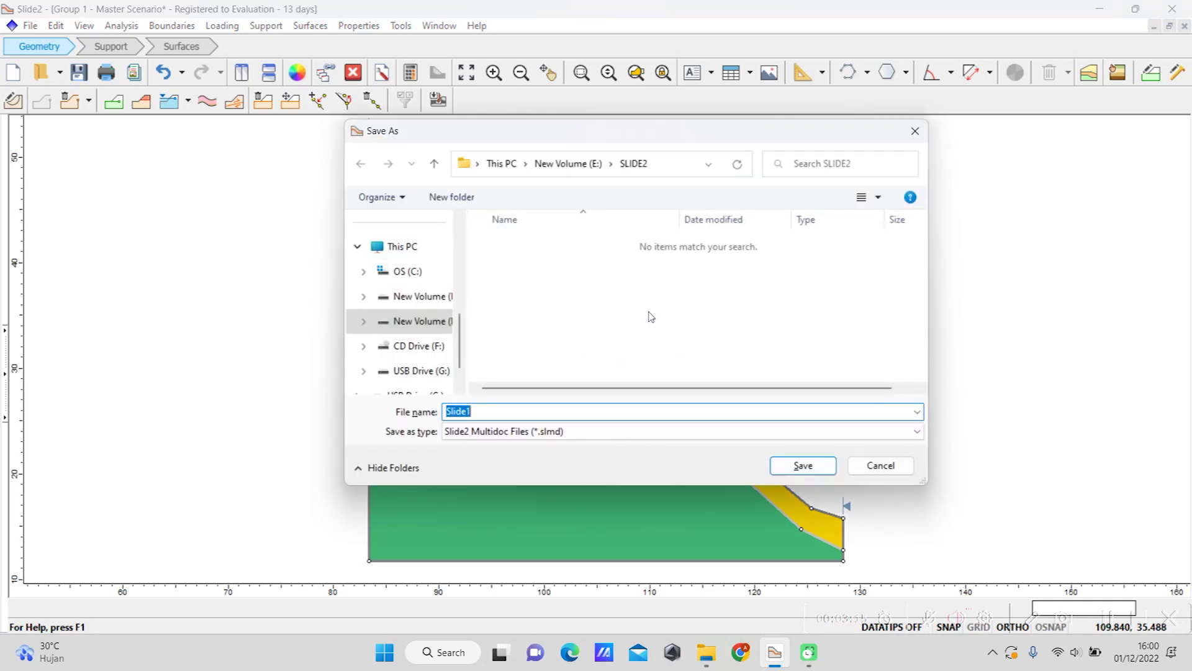
left_click(431, 322)
scroll(536, 343, "down", 1)
scroll(536, 343, "down", 1)
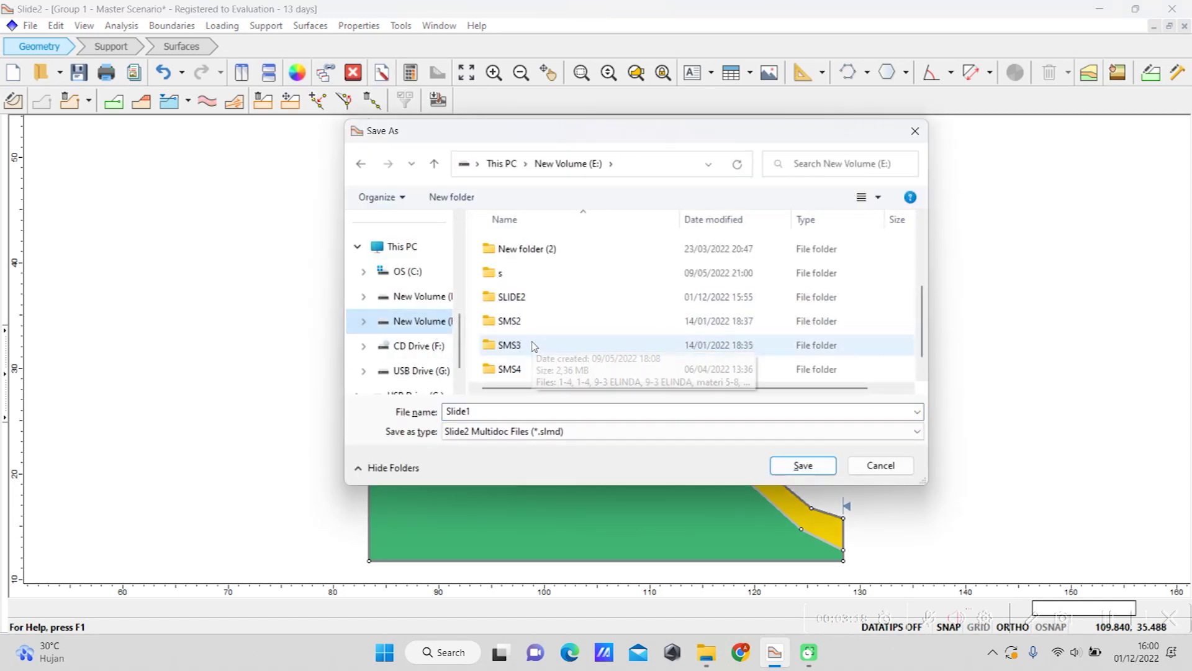
double_click(529, 308)
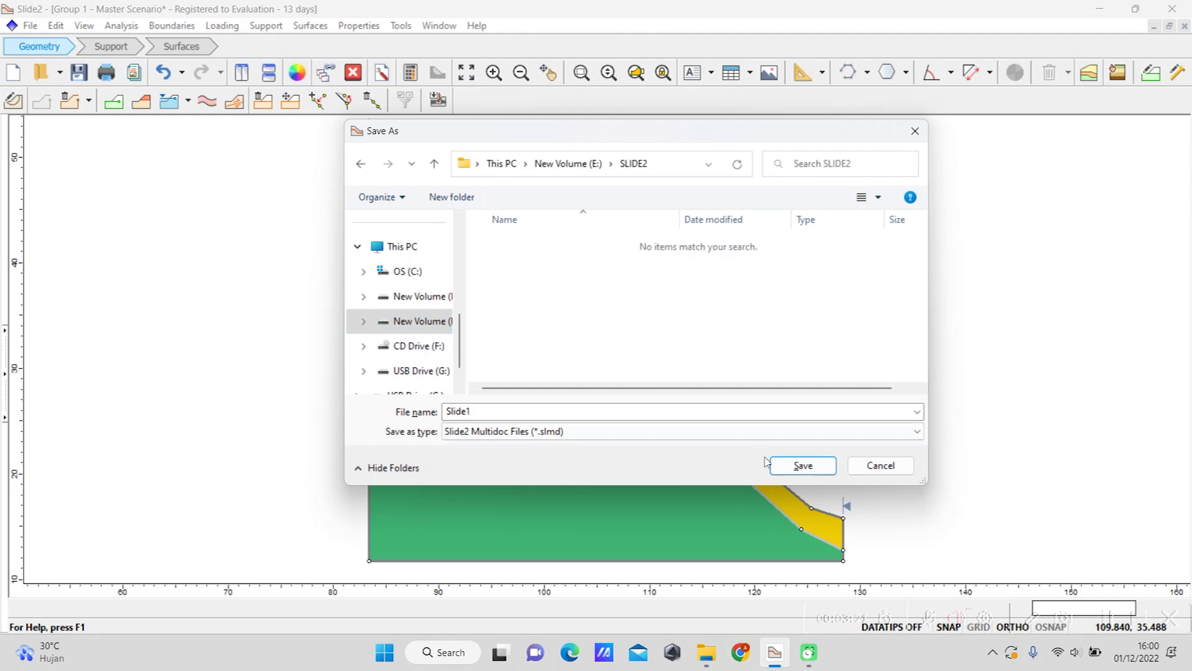
left_click(804, 470)
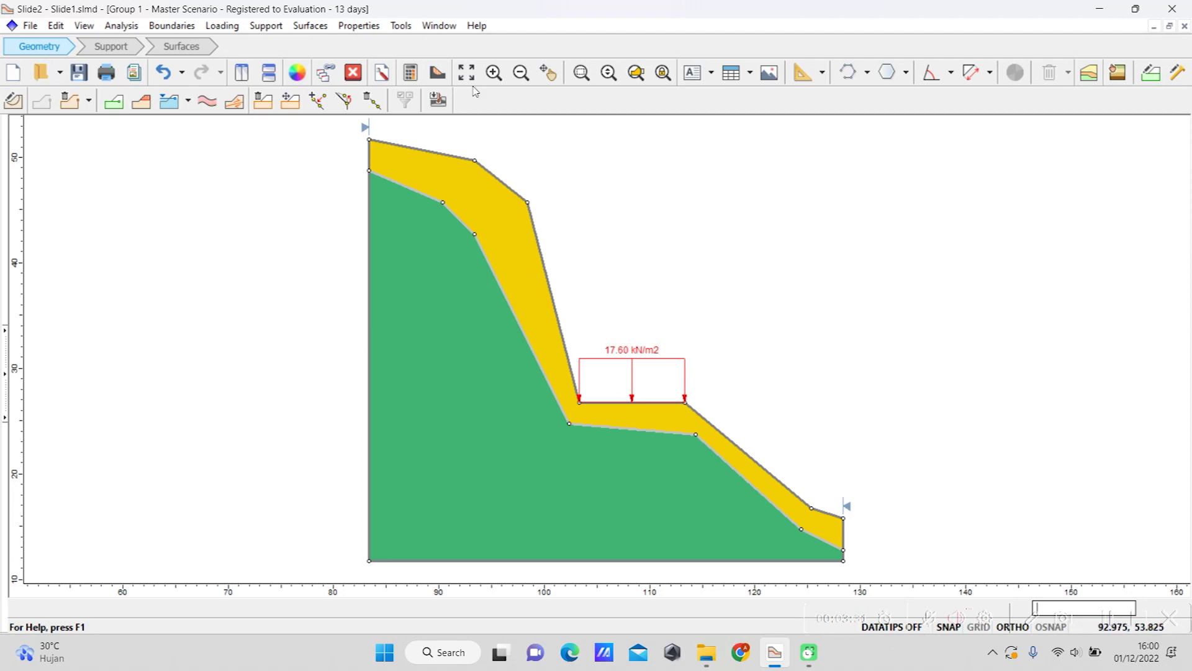
Step: Compute the slope stability analysis and display the Bishop simplified result in Slide2 Interpret
left_click(441, 79)
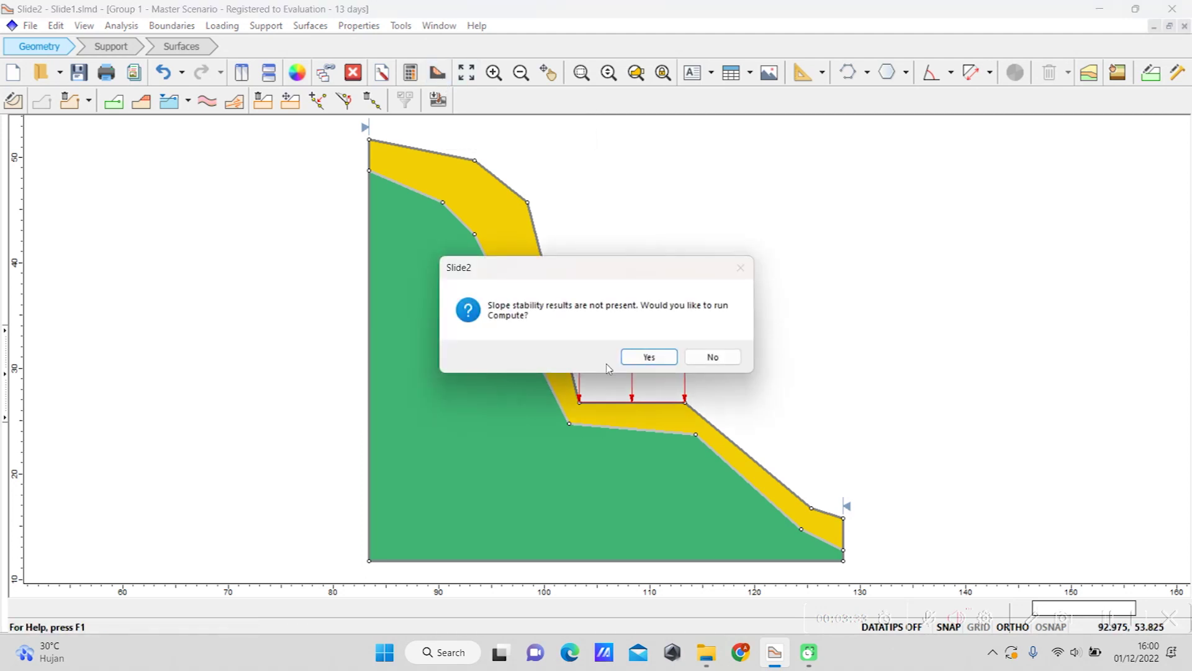
left_click(660, 358)
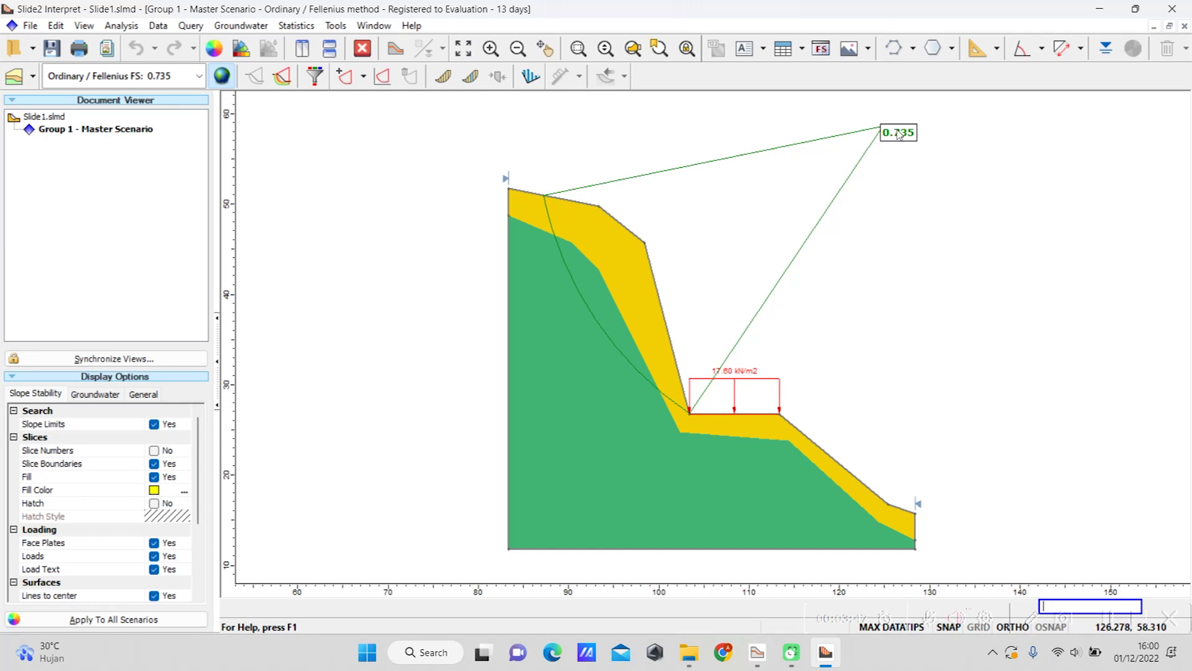
left_click(183, 77)
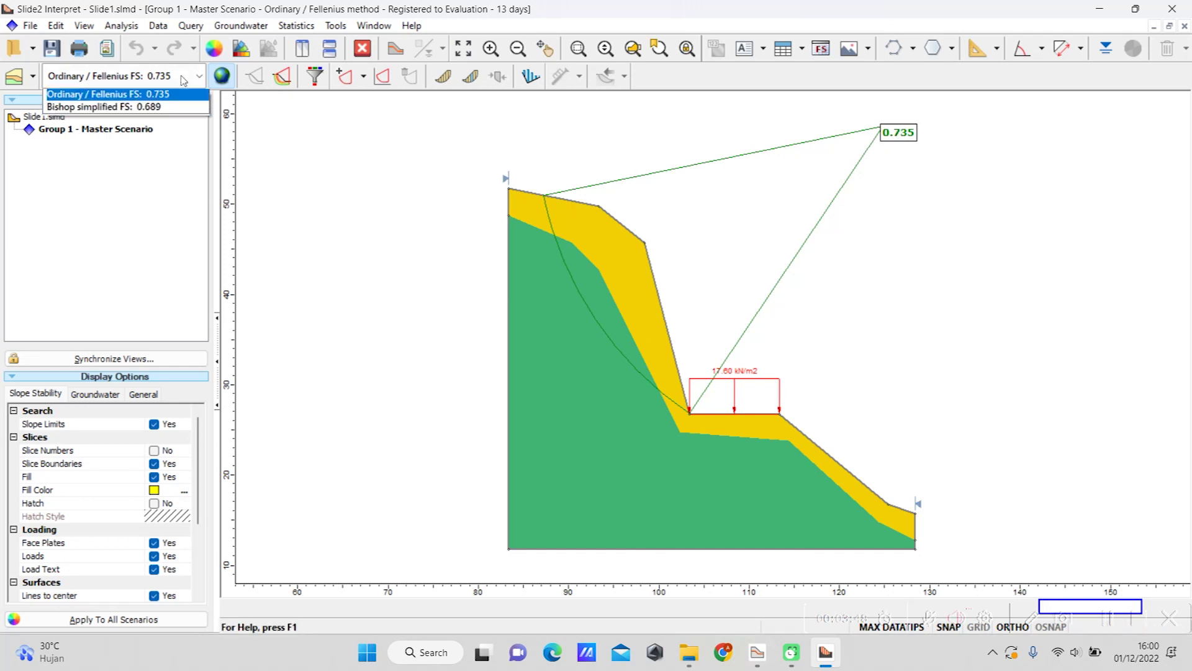
left_click(187, 108)
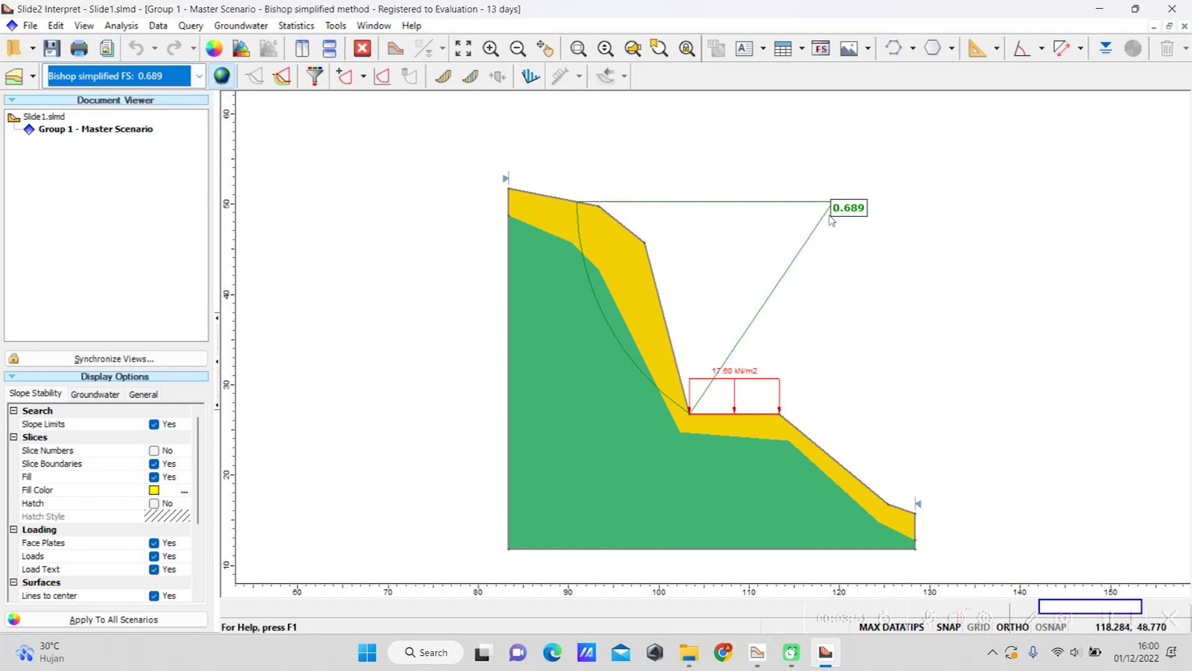
mouse_move(834, 215)
Step: Show all computed slip surfaces and the slices of the critical Bishop surface
left_click(281, 77)
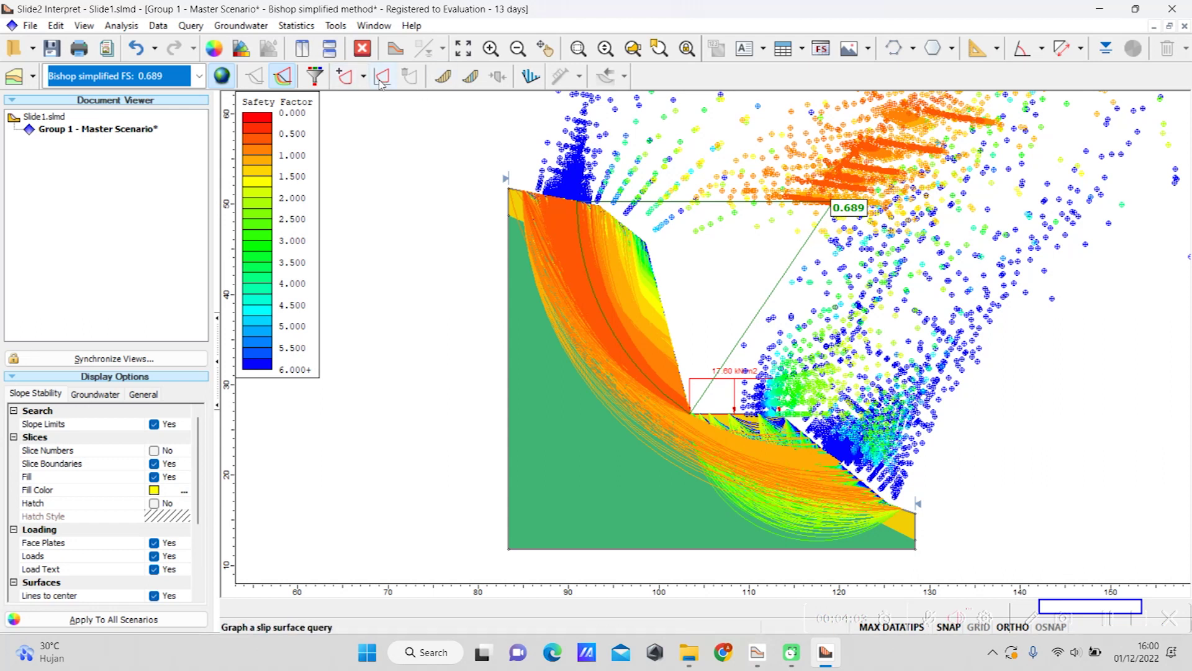
left_click(450, 81)
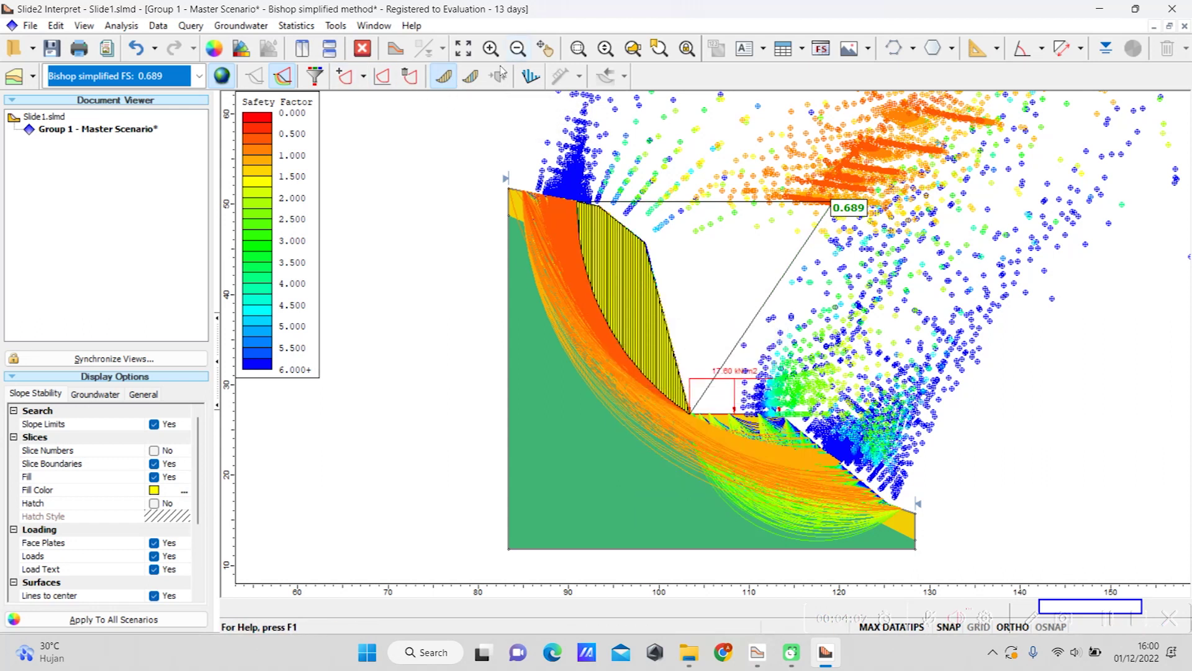
Step: Query the data of slice 16 on the critical surface and read through its full list
left_click(471, 86)
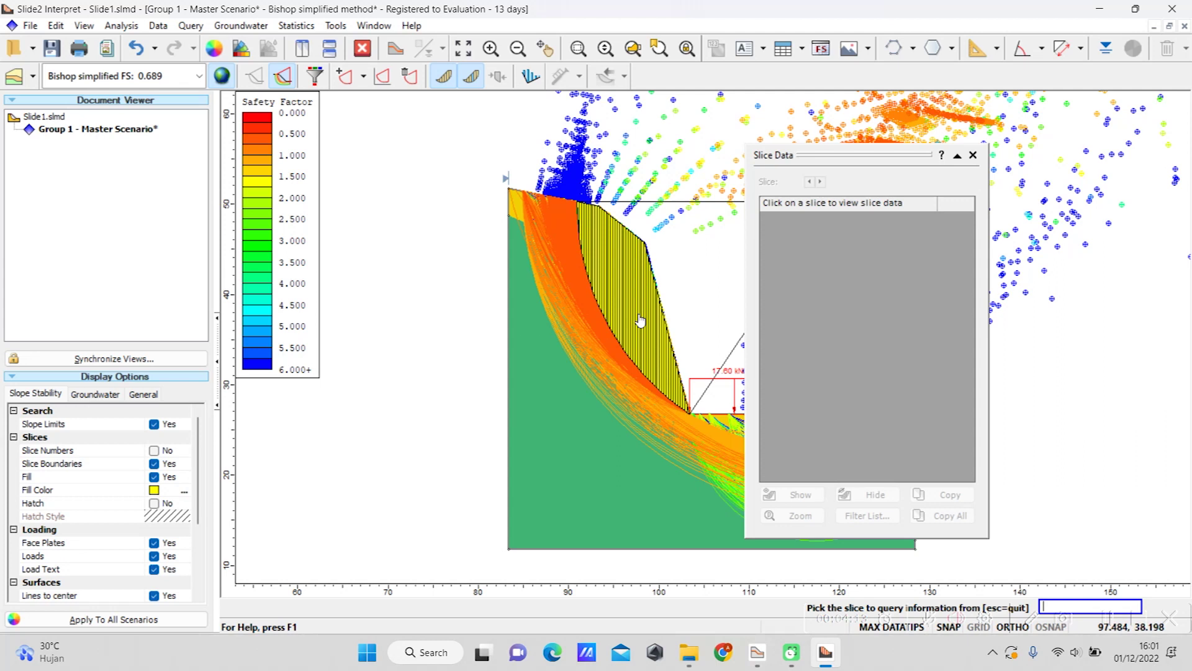
left_click(616, 277)
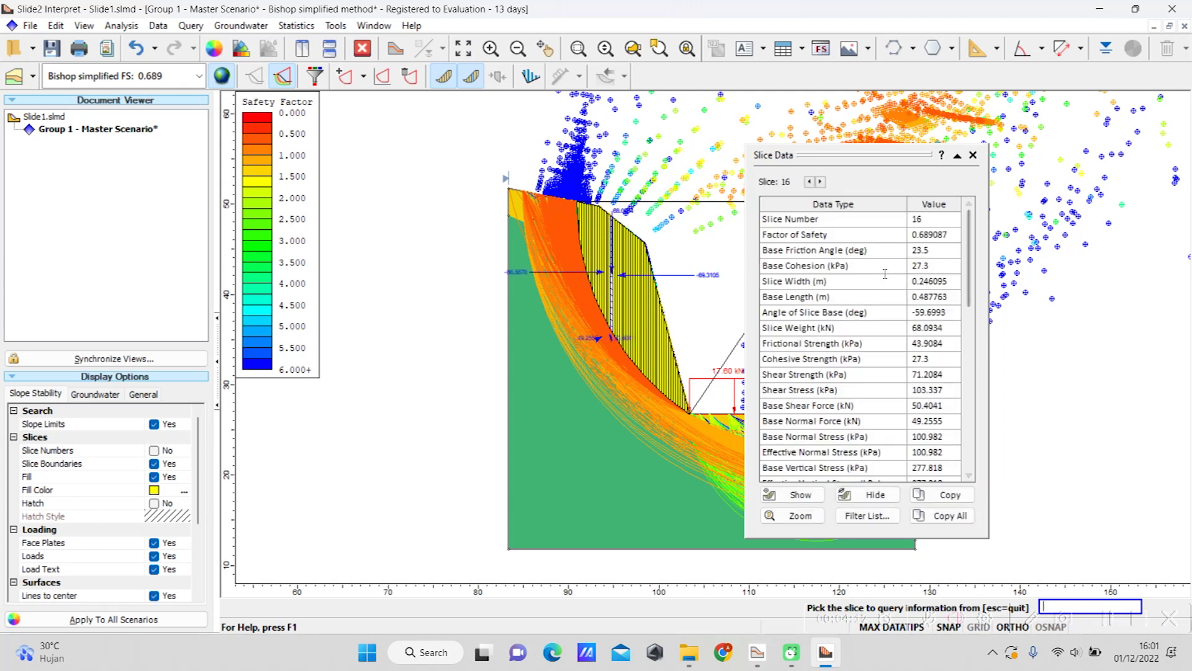
scroll(886, 267, "down", 8)
scroll(886, 249, "down", 3)
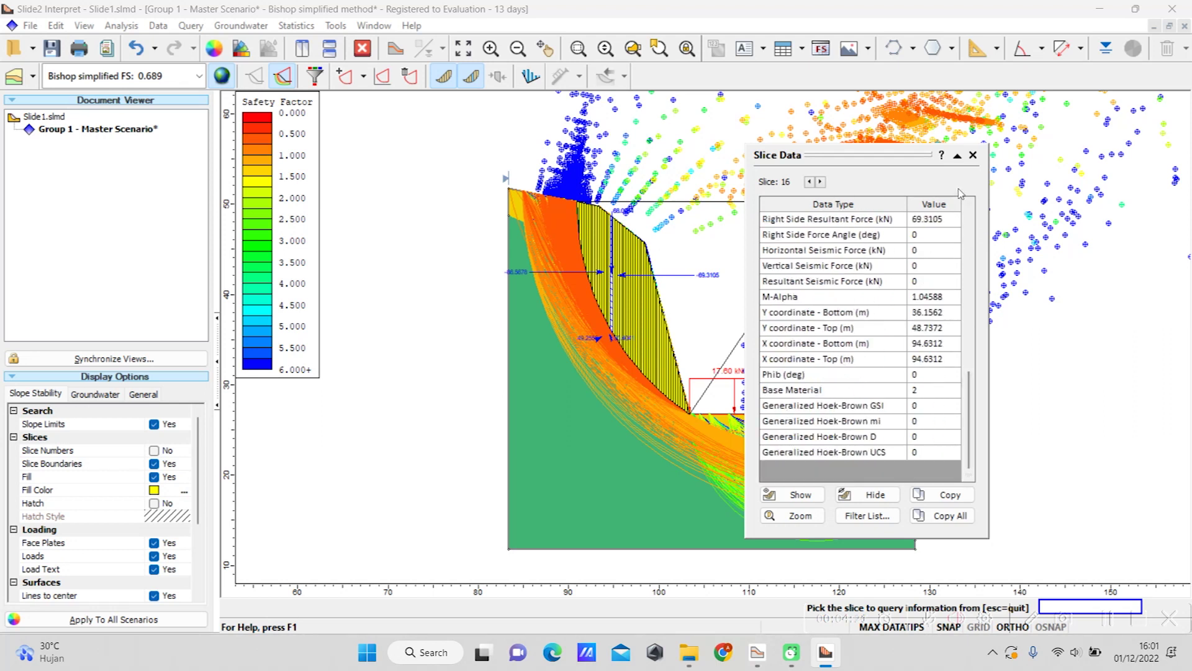
left_click(973, 155)
Step: Generate the analysis report and view its Project Summary and General Settings sections
left_click(122, 25)
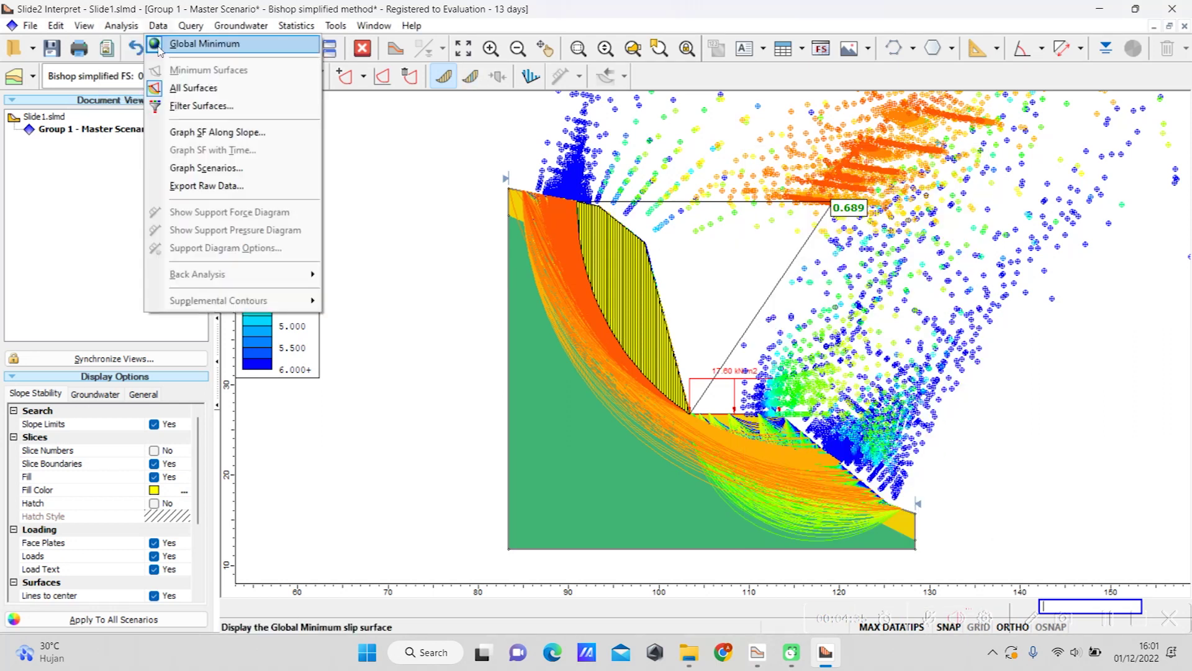
left_click(137, 46)
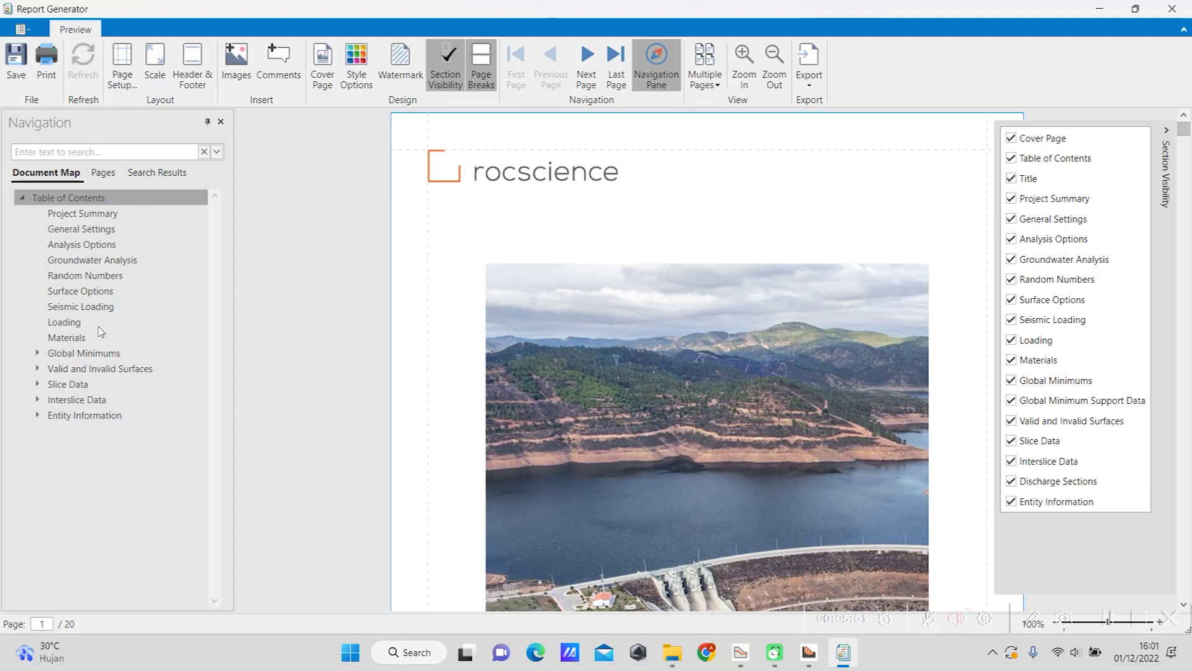
left_click(101, 215)
left_click(101, 231)
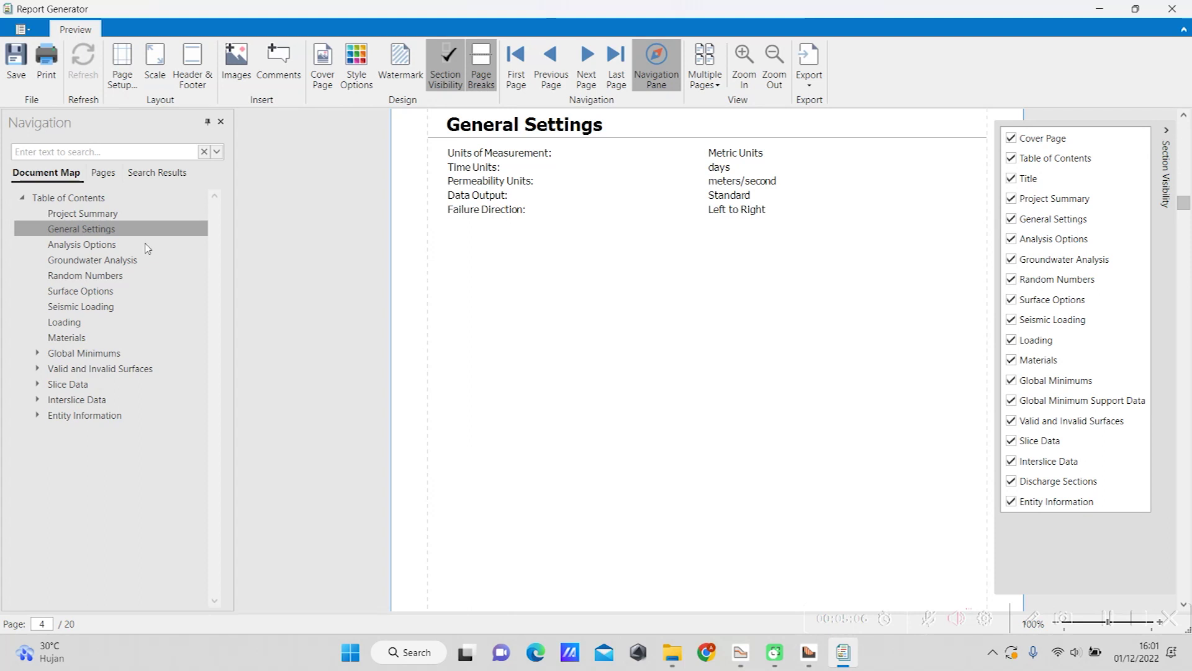
Step: View the report's Analysis Options, Groundwater Analysis, Random Numbers and Surface Options sections in turn
left_click(96, 247)
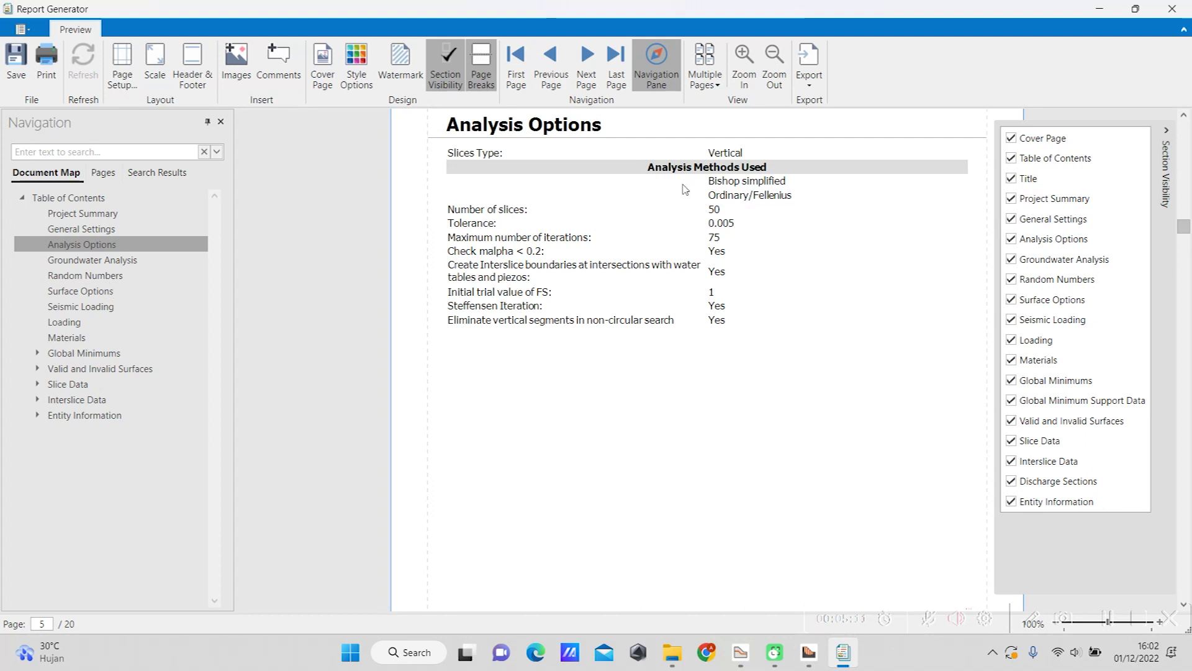
left_click(142, 259)
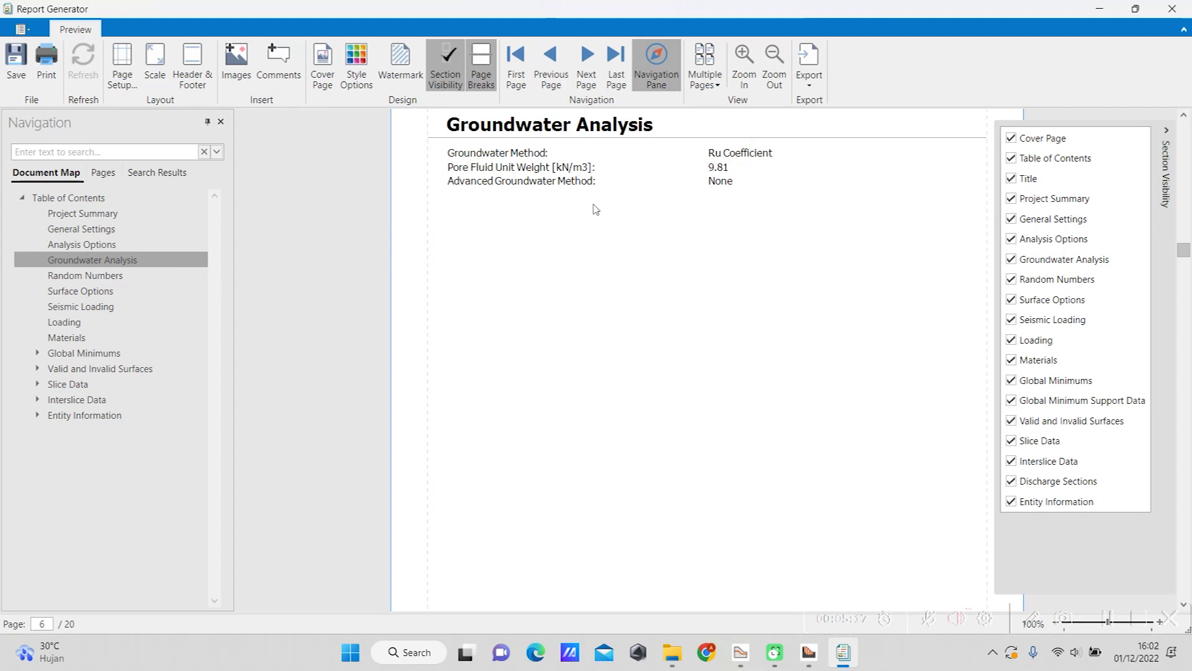
left_click(121, 279)
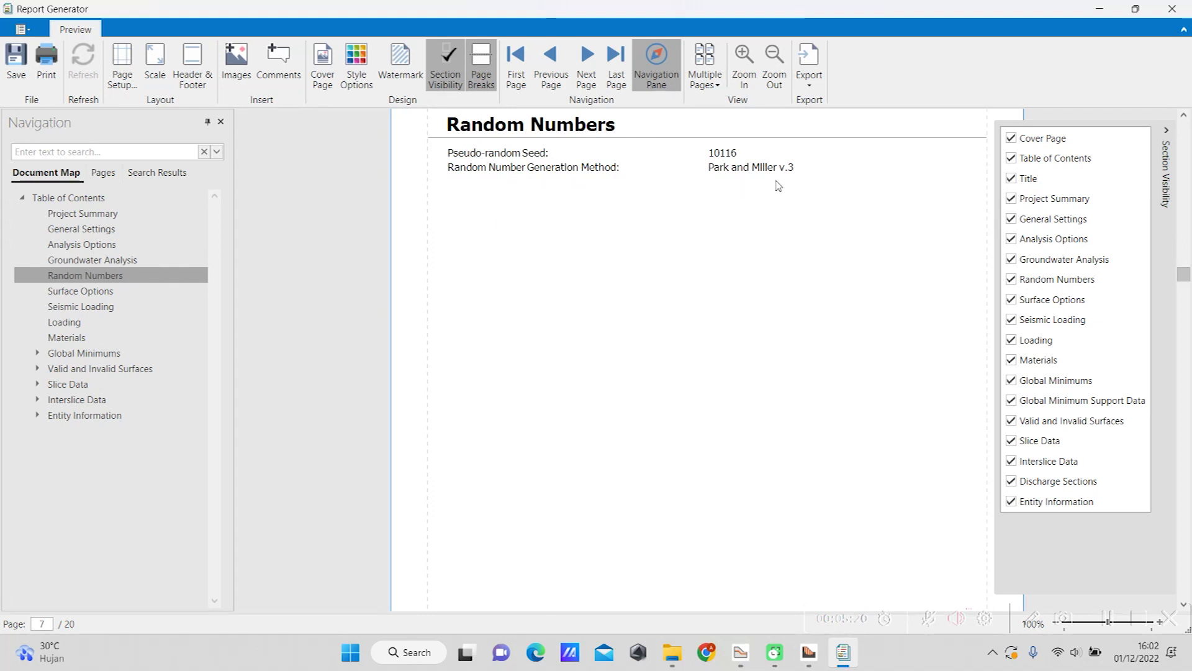
left_click(115, 296)
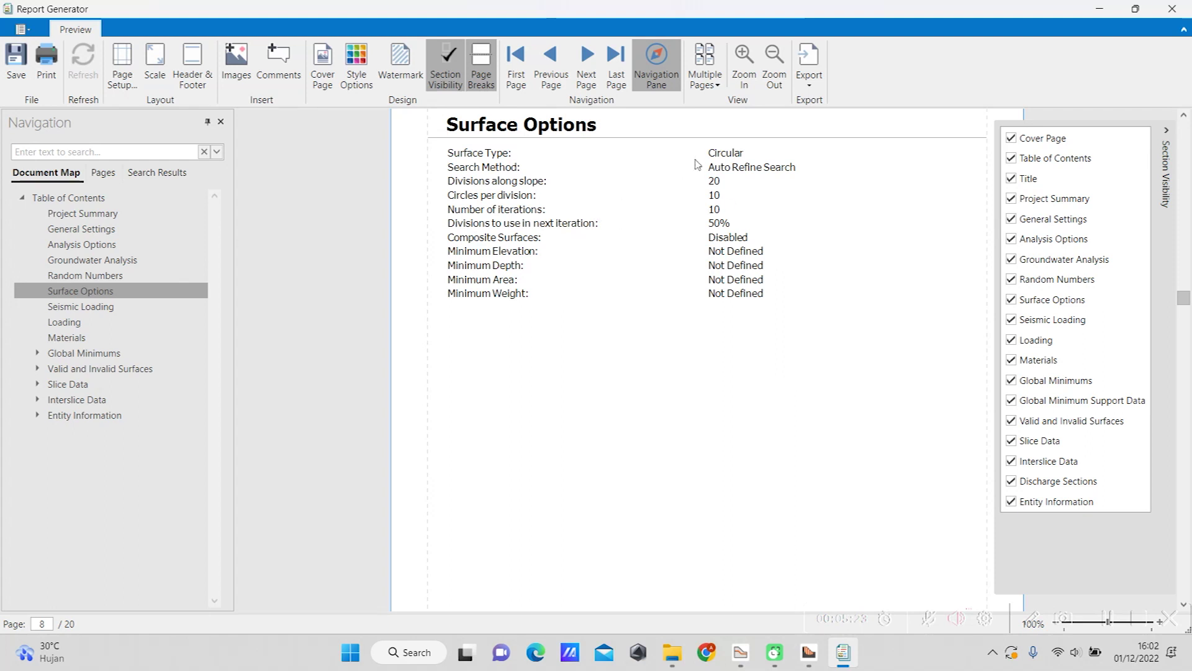
Step: Review the report's Loading, Materials, Global Minimums, and Valid and Invalid Surfaces sections
left_click(64, 321)
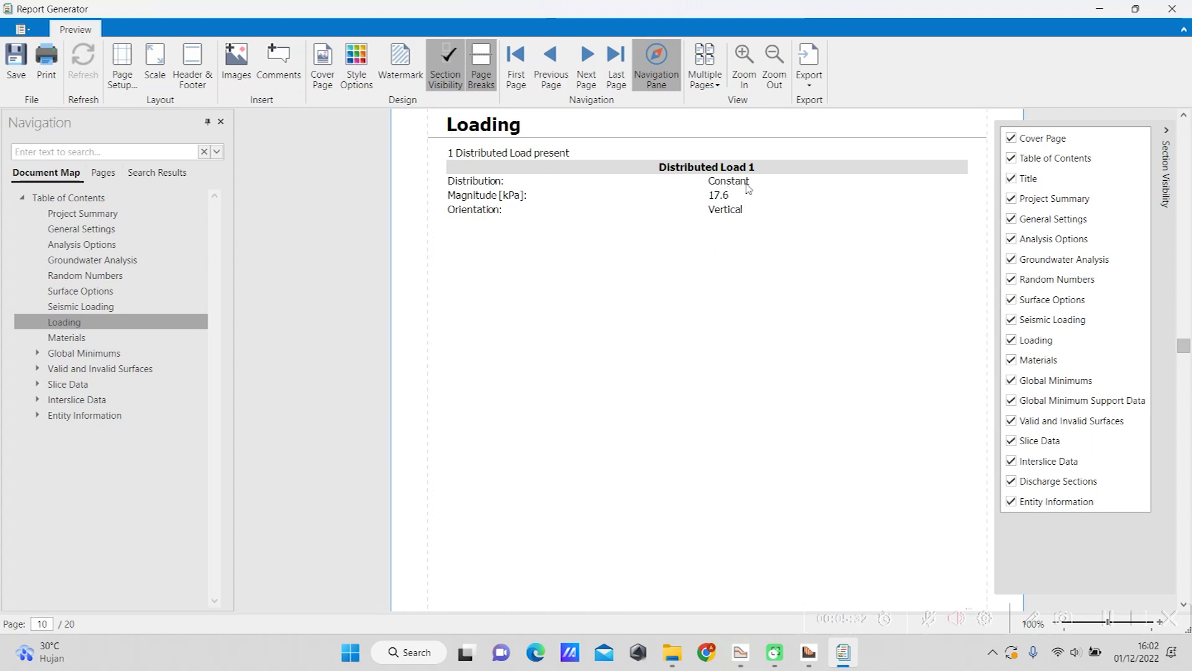
left_click(64, 338)
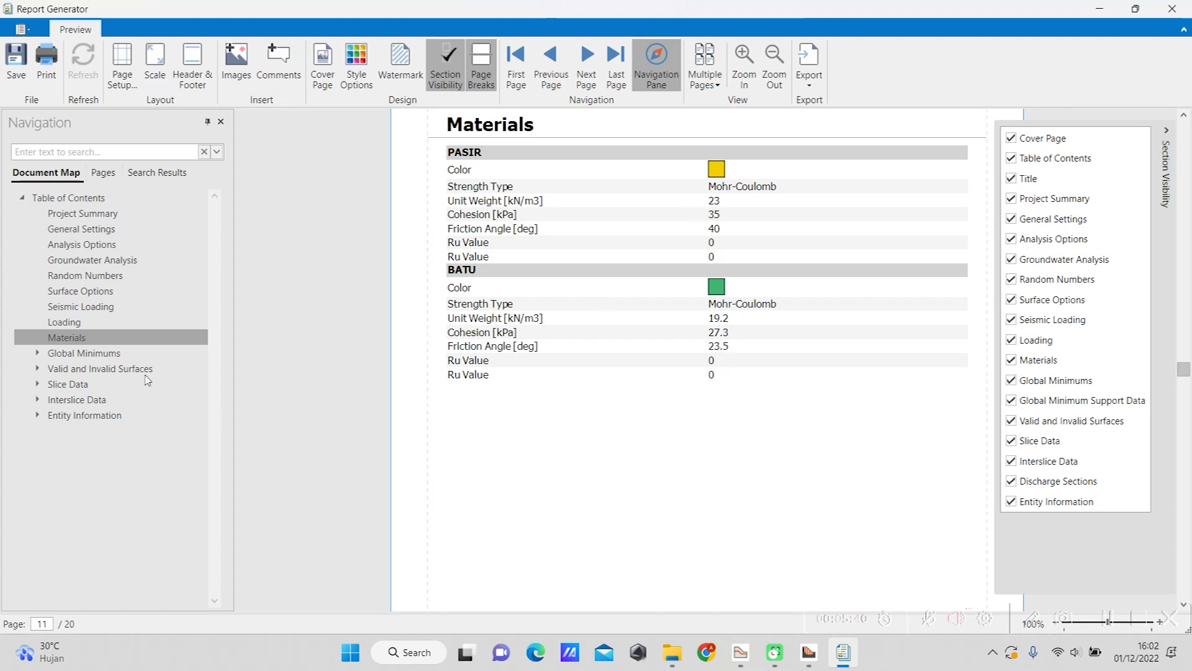
left_click(92, 357)
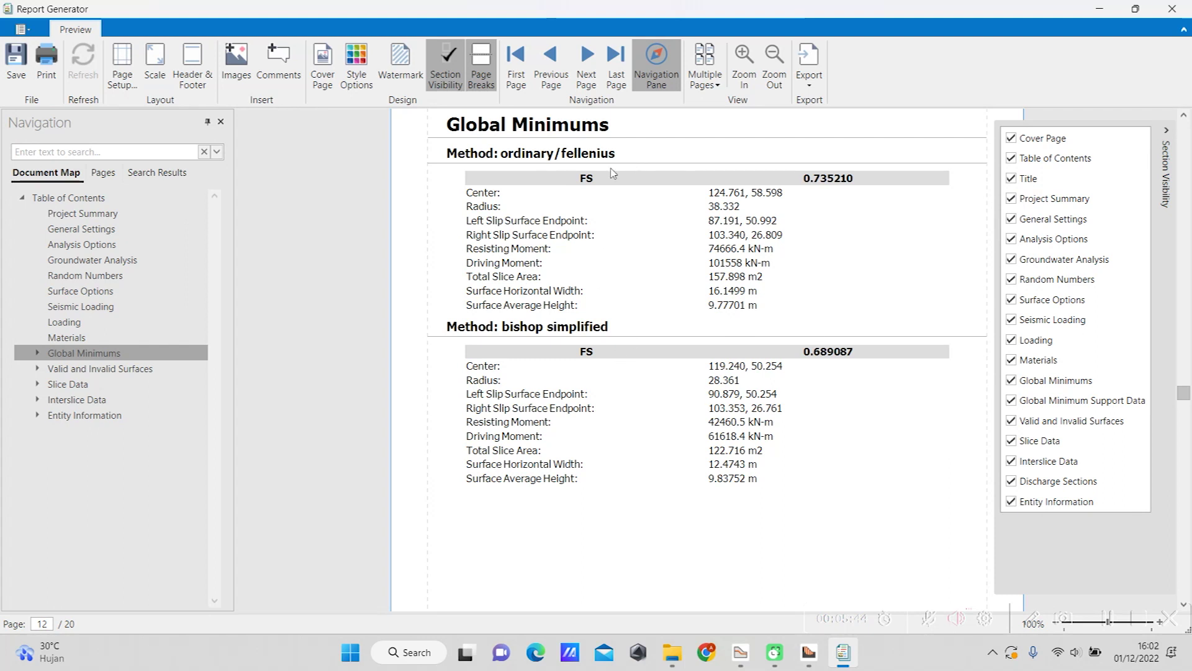
left_click(103, 370)
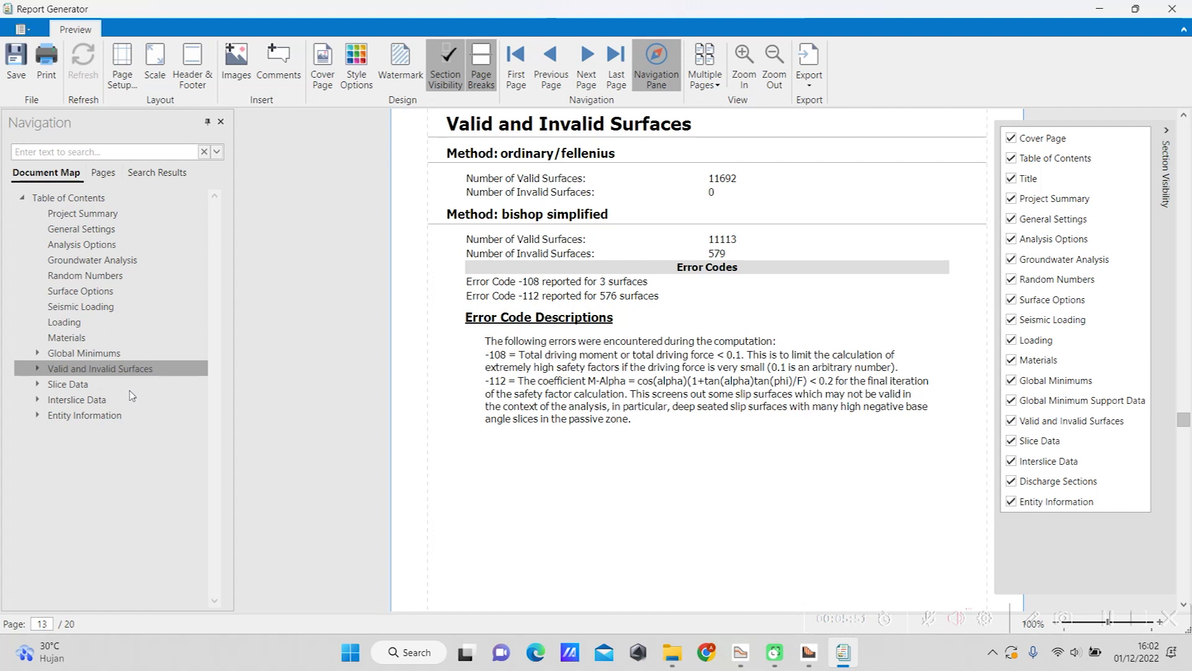
Step: Read through the Slice Data tables for the ordinary/Fellenius and Bishop simplified global minimums and Query 1
left_click(75, 386)
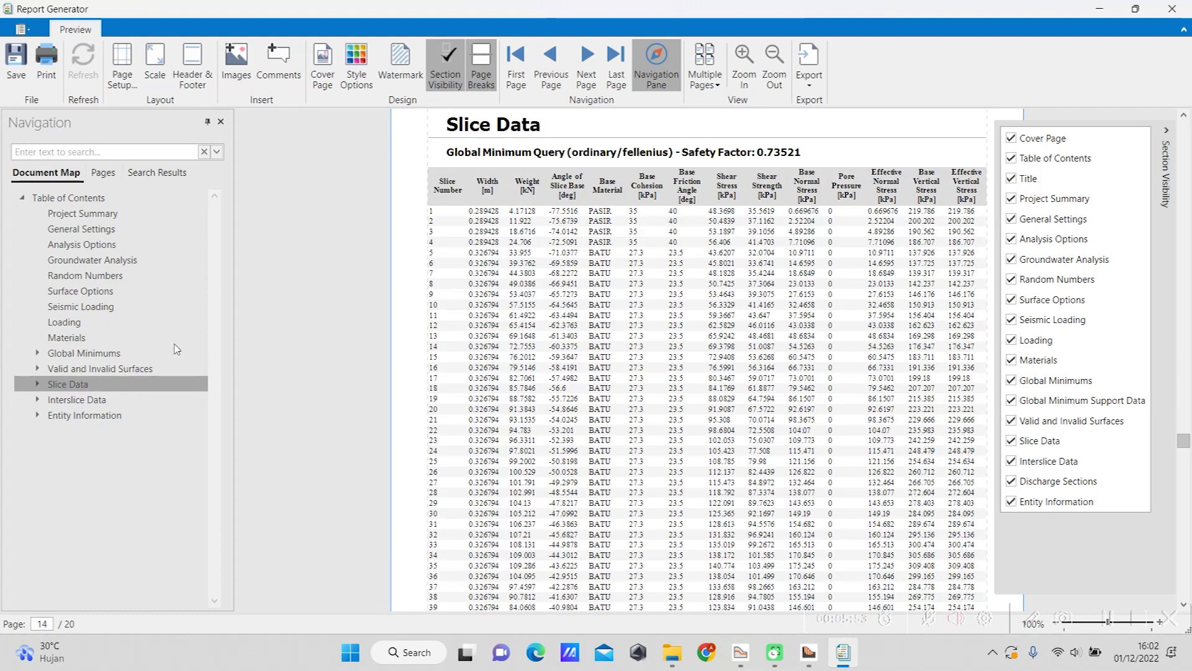
scroll(566, 196, "down", 10)
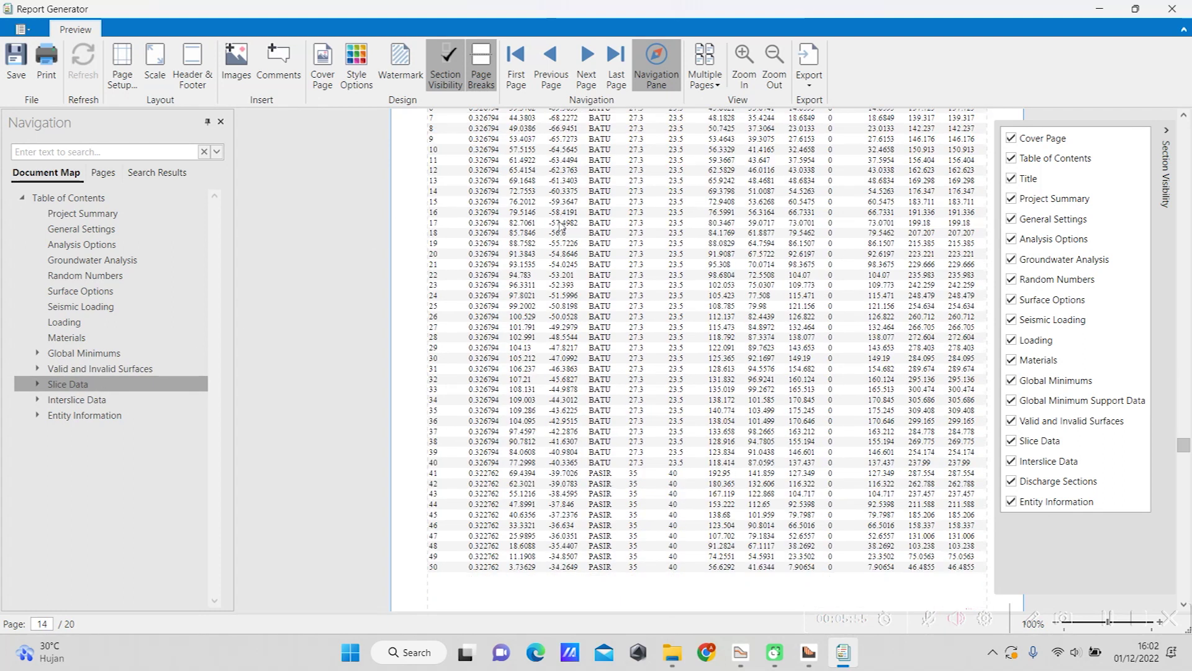
scroll(579, 289, "down", 5)
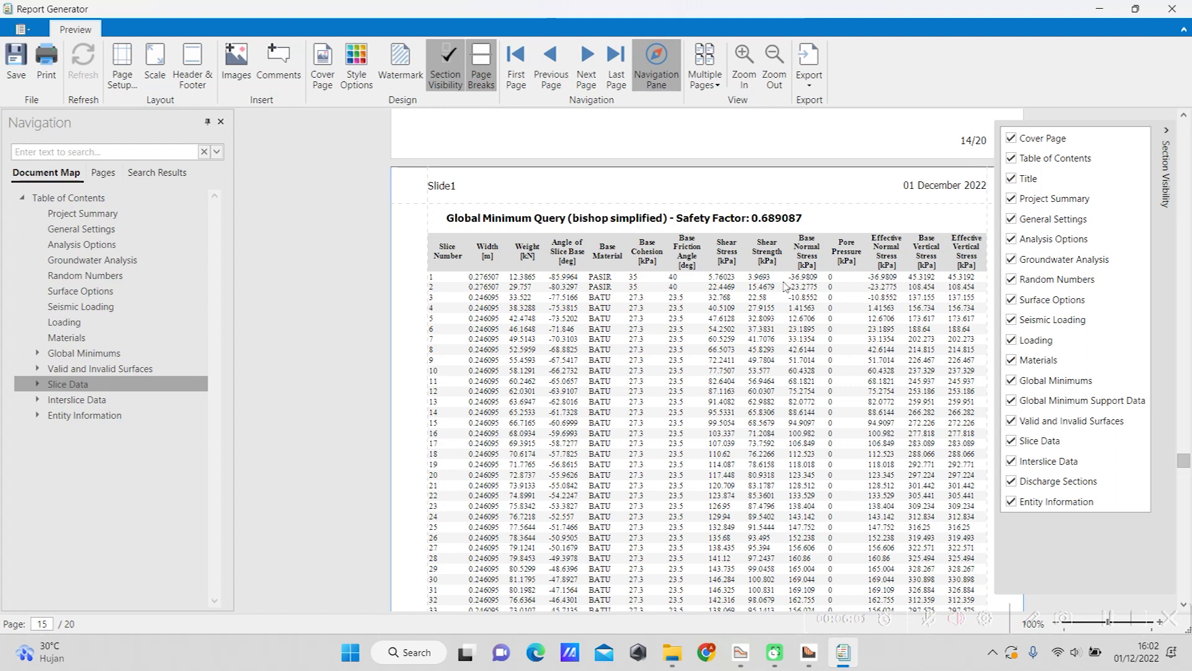
scroll(710, 269, "down", 3)
scroll(709, 270, "down", 7)
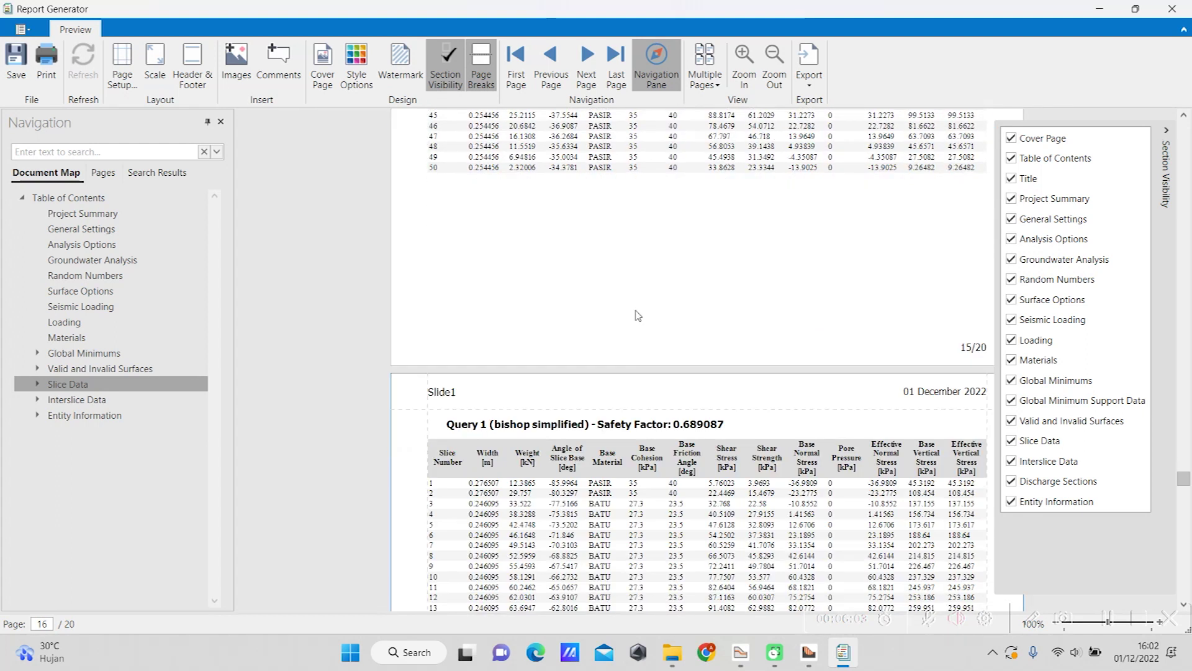
scroll(636, 316, "down", 3)
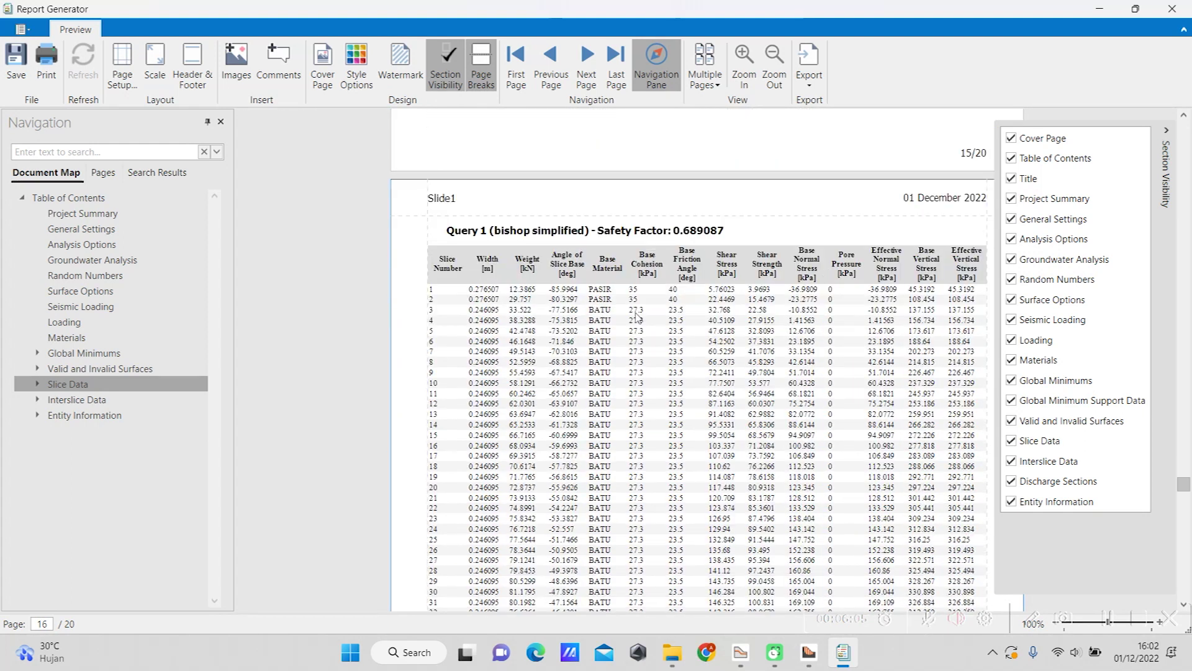
scroll(640, 317, "down", 8)
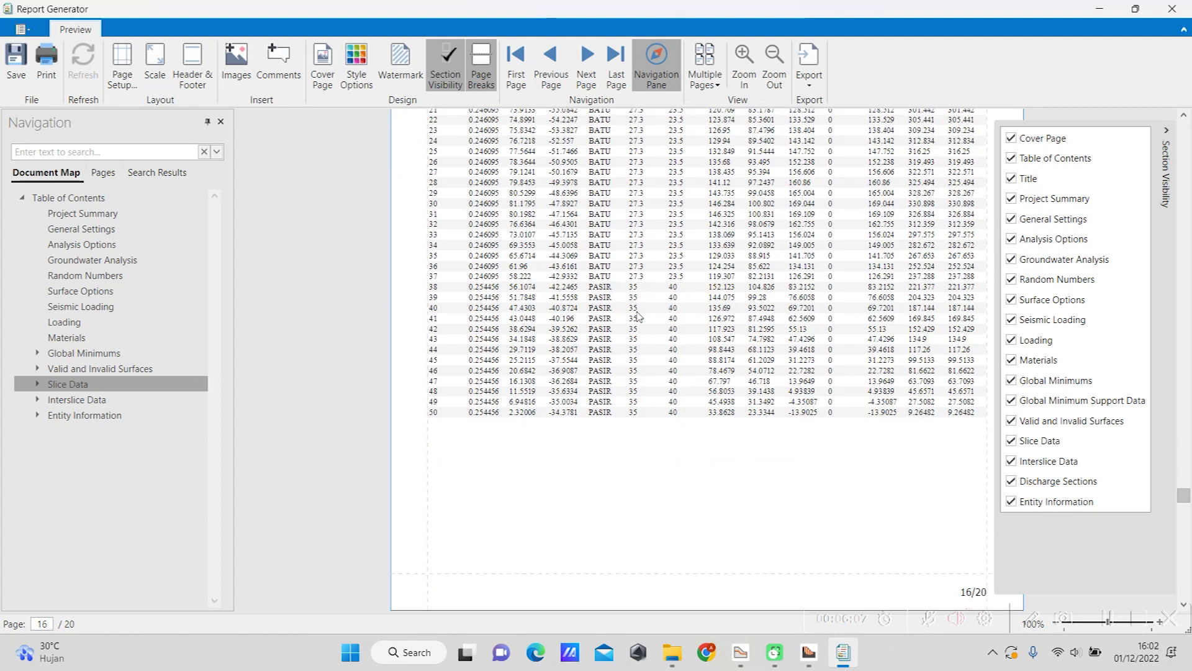
Step: Read through the Interslice Data tables for the ordinary/Fellenius and Bishop simplified global minimums and Query 1
scroll(640, 316, "down", 5)
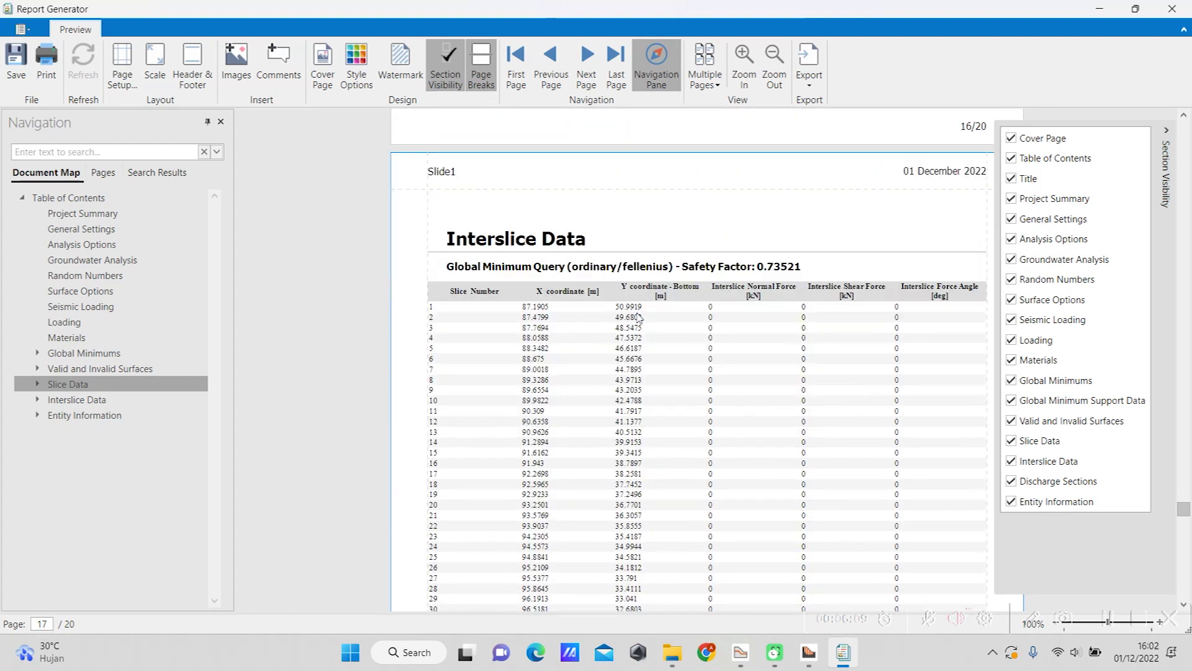
scroll(677, 285, "down", 1)
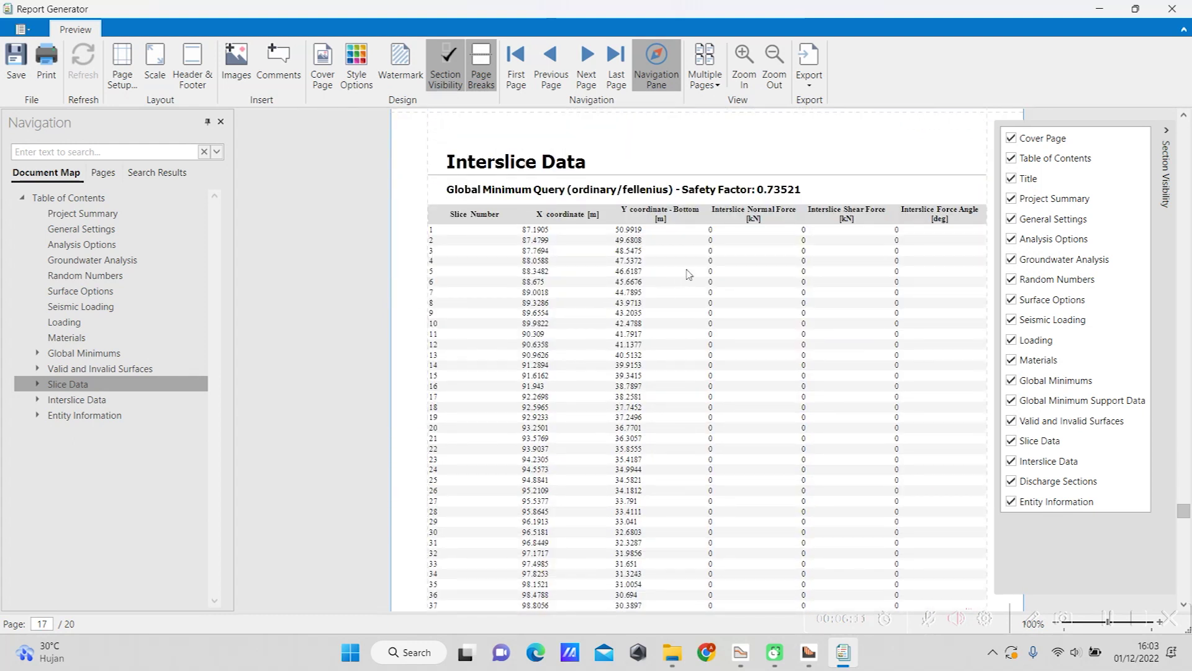
scroll(683, 276, "down", 7)
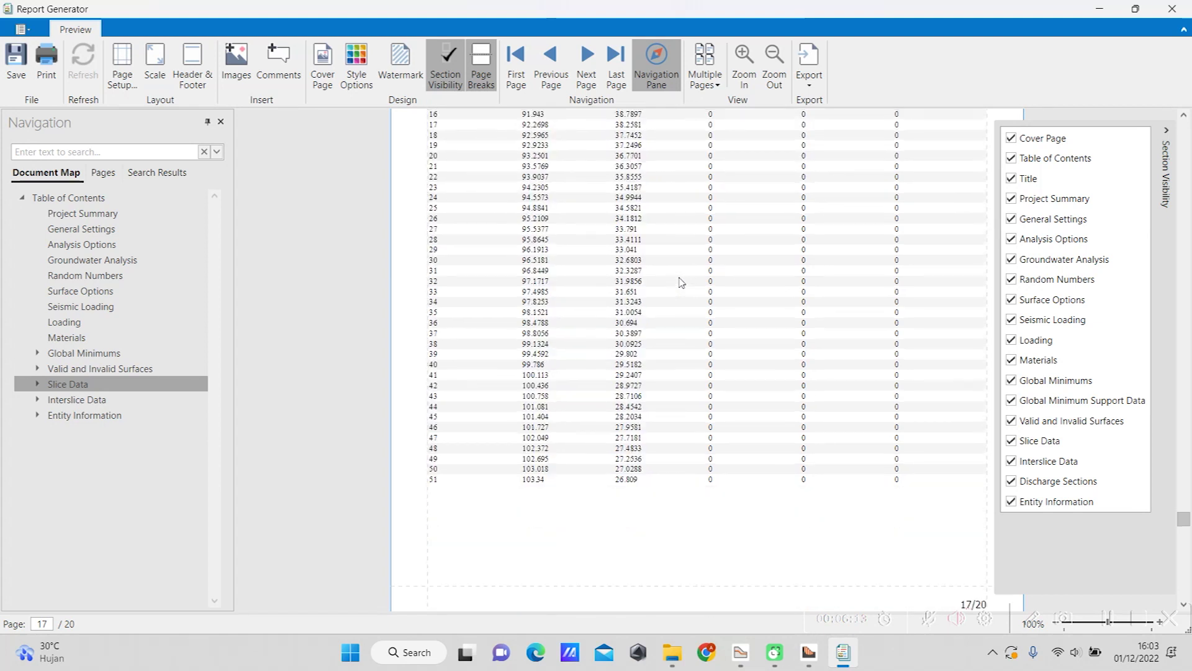
scroll(663, 330, "down", 5)
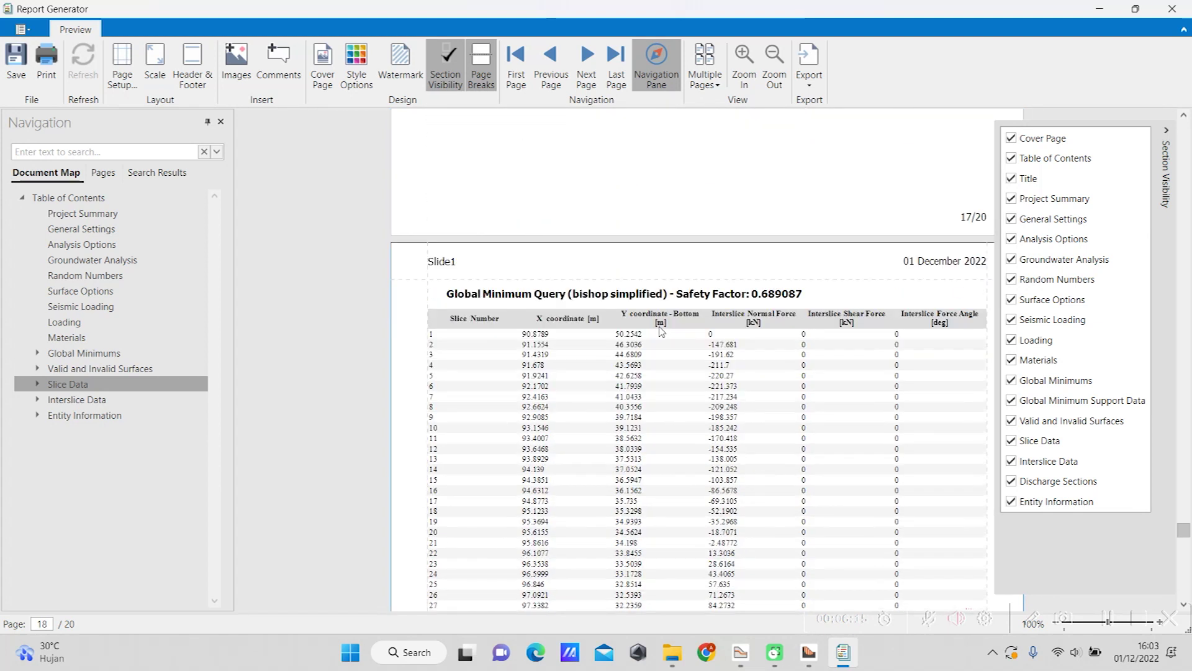
scroll(683, 305, "down", 8)
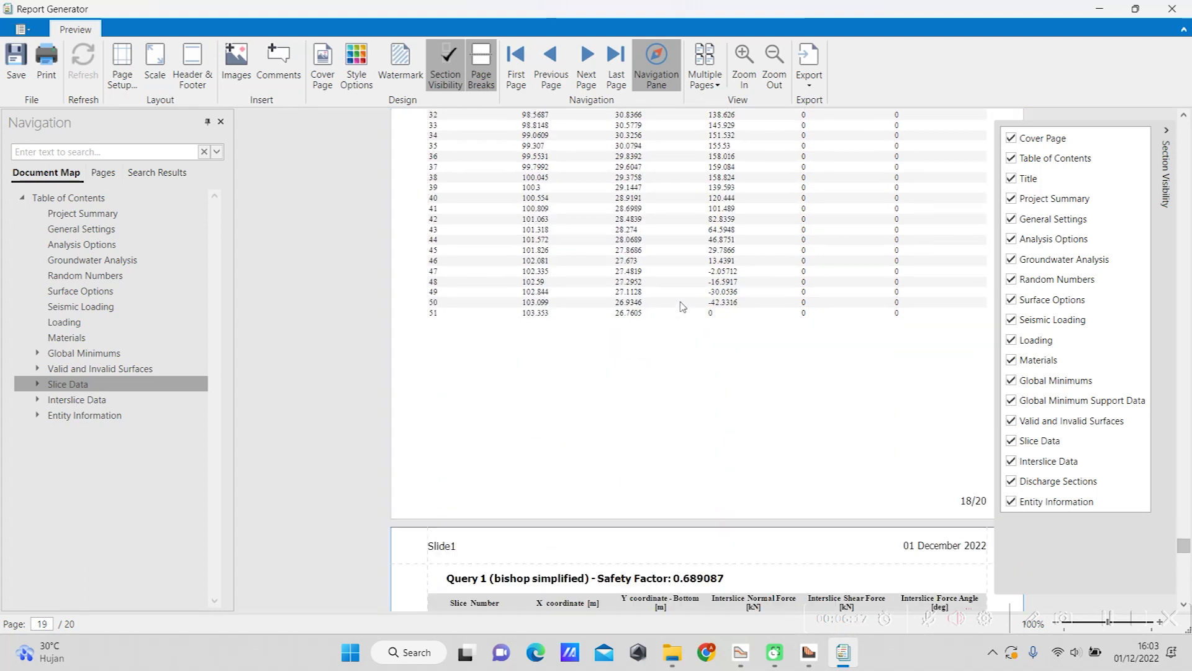
scroll(666, 316, "down", 3)
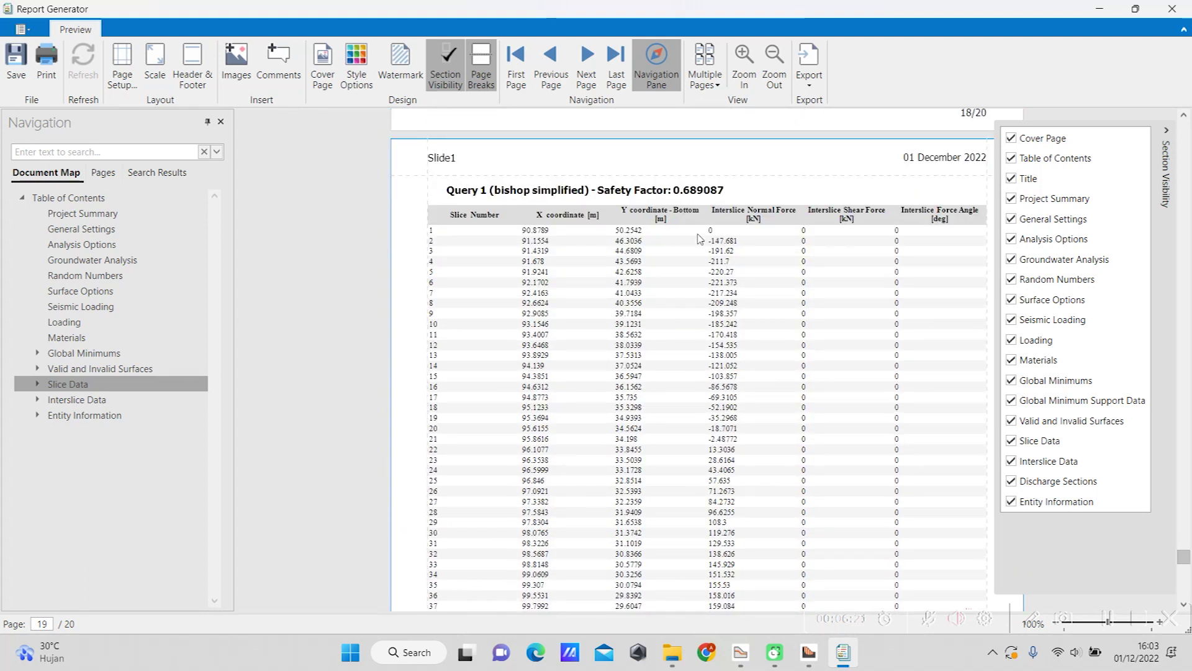
scroll(699, 239, "down", 8)
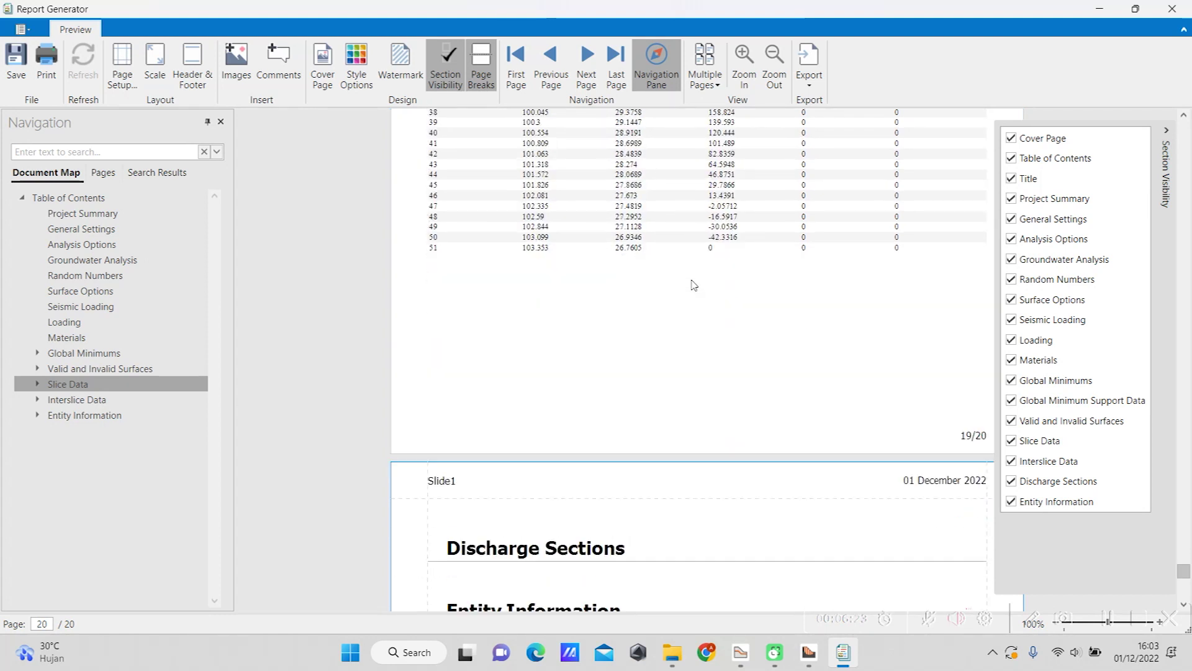
Step: Examine the Entity Information section's boundary coordinates and distributed load entry through to the report's last page
scroll(691, 285, "down", 2)
scroll(683, 338, "down", 1)
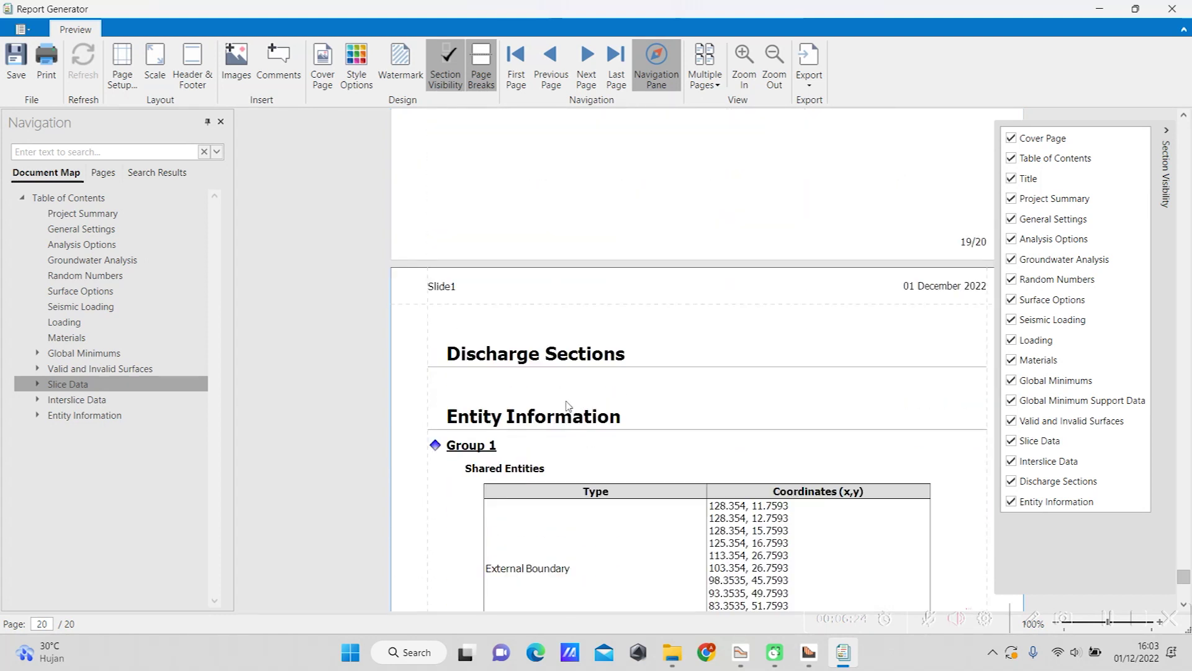
scroll(627, 357, "down", 2)
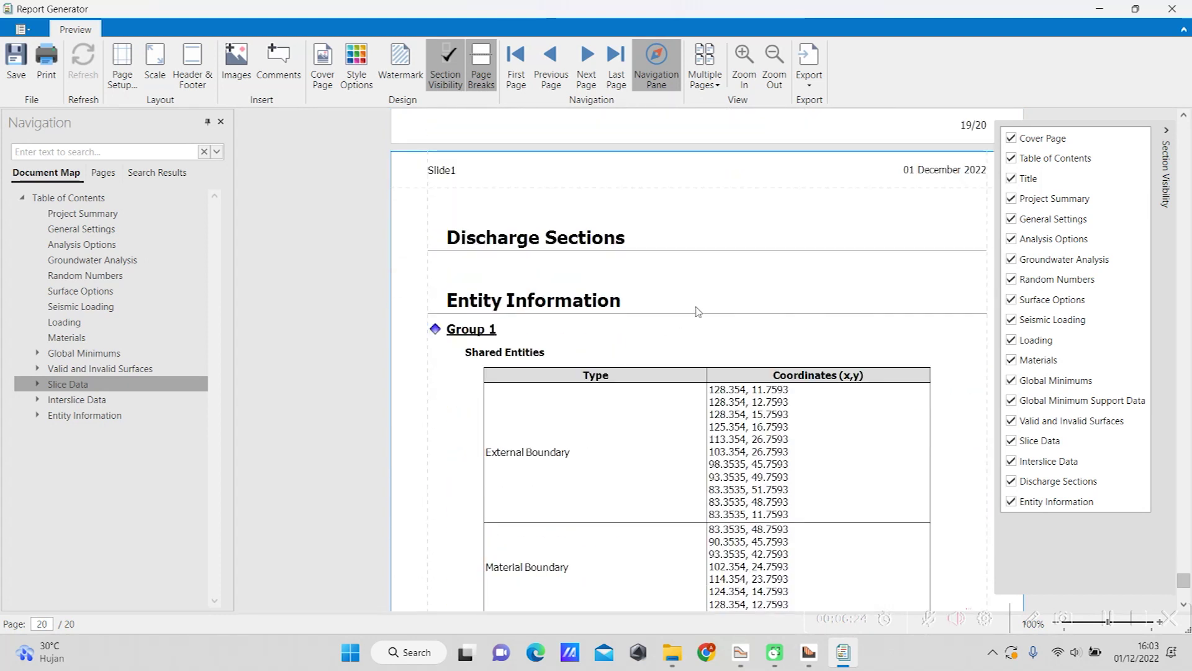
scroll(698, 311, "down", 3)
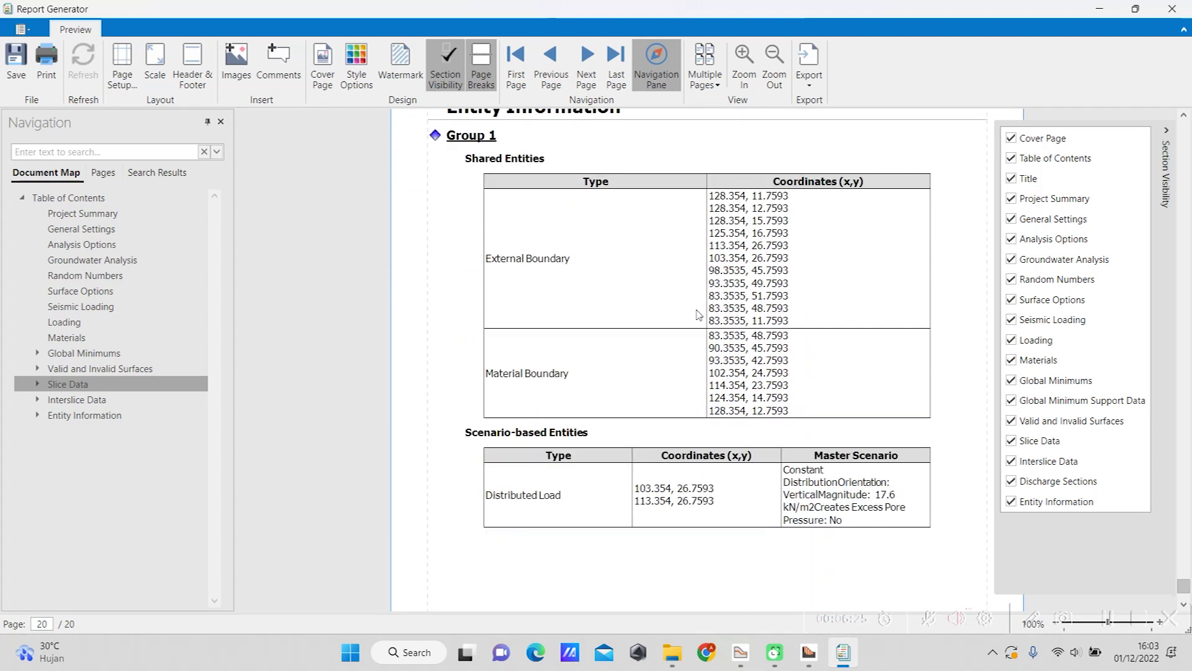
scroll(699, 314, "down", 3)
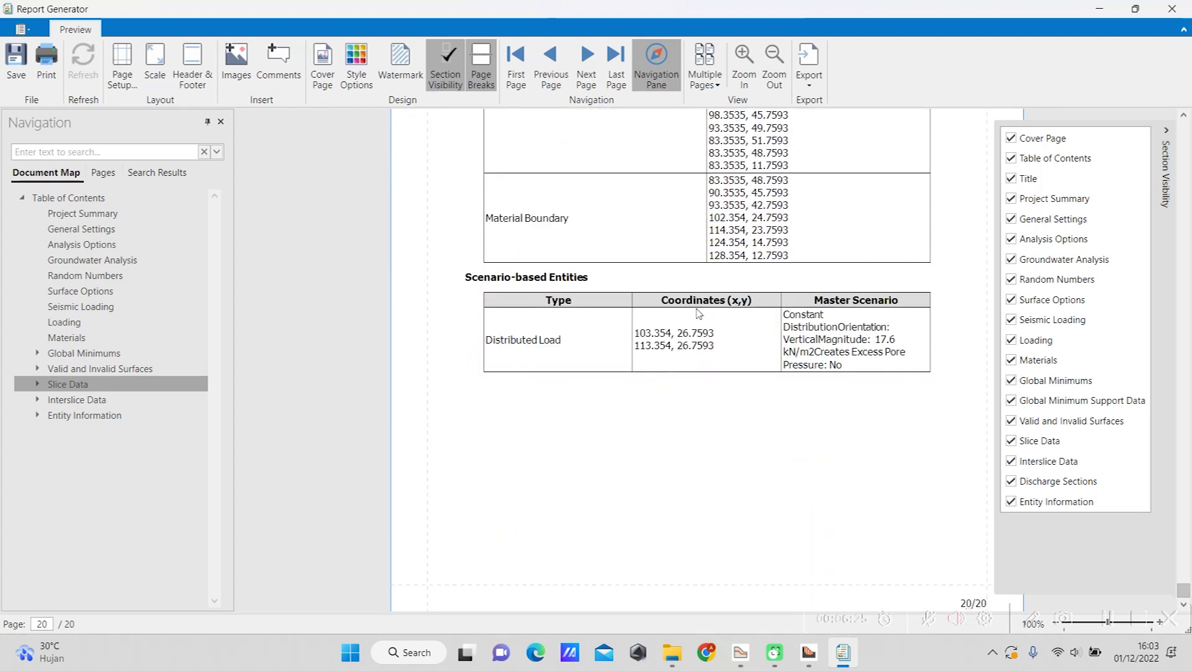
scroll(698, 313, "down", 1)
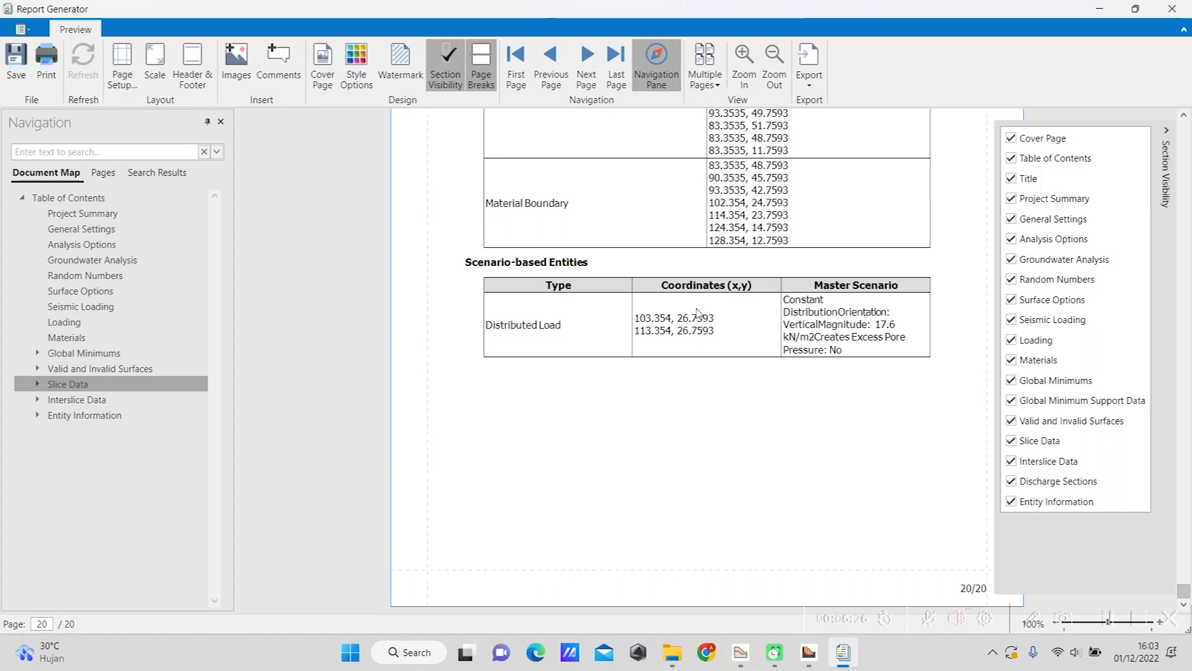